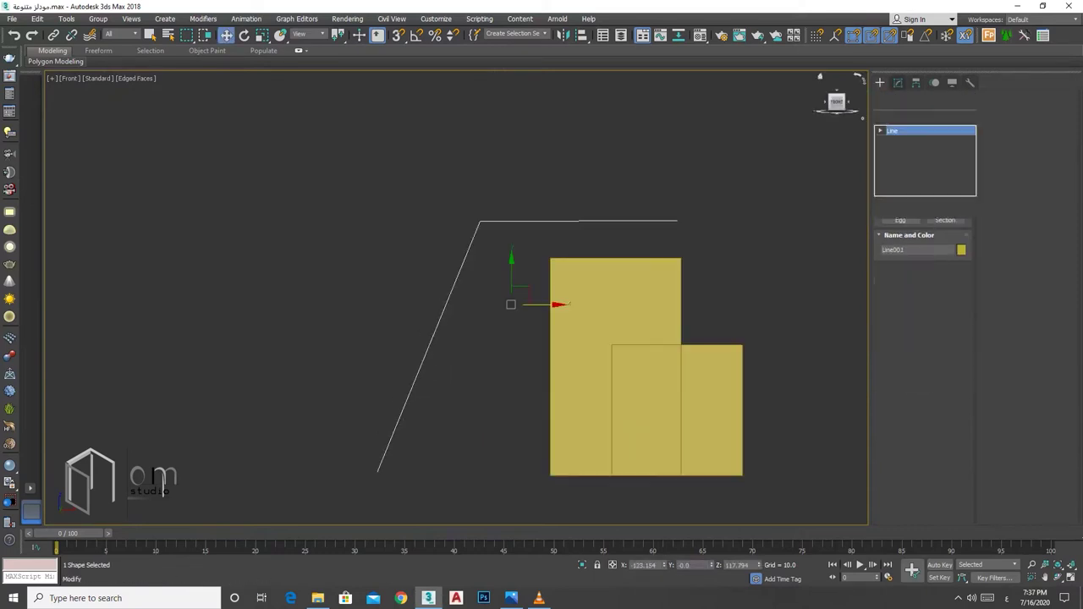
Step: Convert the line's upper corner to a Bezier vertex and shape the line into a smooth arched lamp arm
{"action": "right_click", "coordinate": [483, 222]}
{"action": "left_click", "coordinate": [424, 201]}
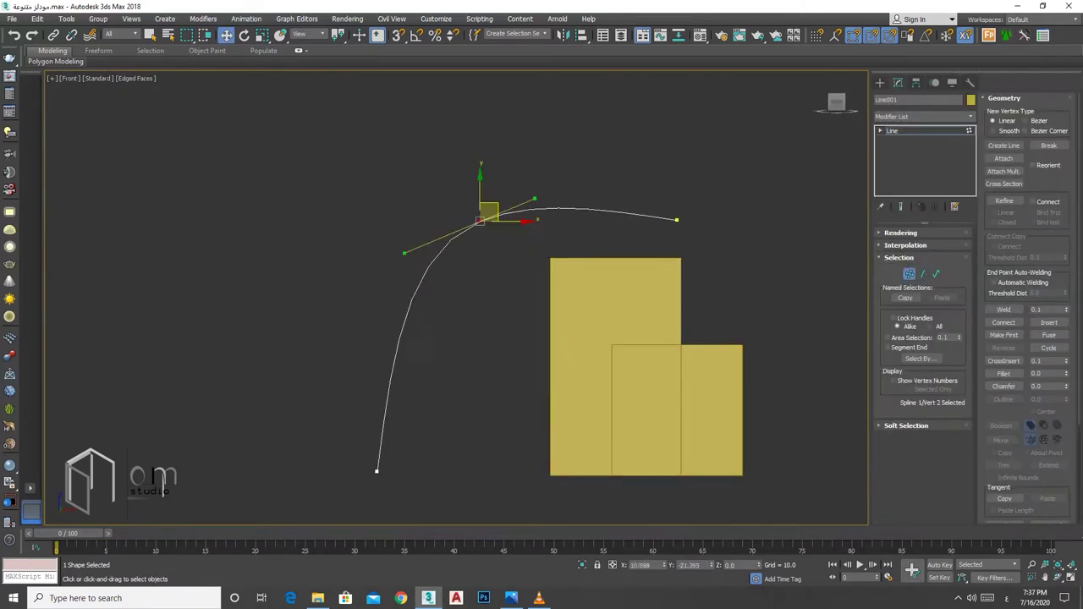
{"action": "middle_click_drag", "start_coordinate": [480, 231], "coordinate": [454, 188]}
{"action": "scroll", "coordinate": [454, 188], "scroll_direction": "up", "scroll_amount": 1}
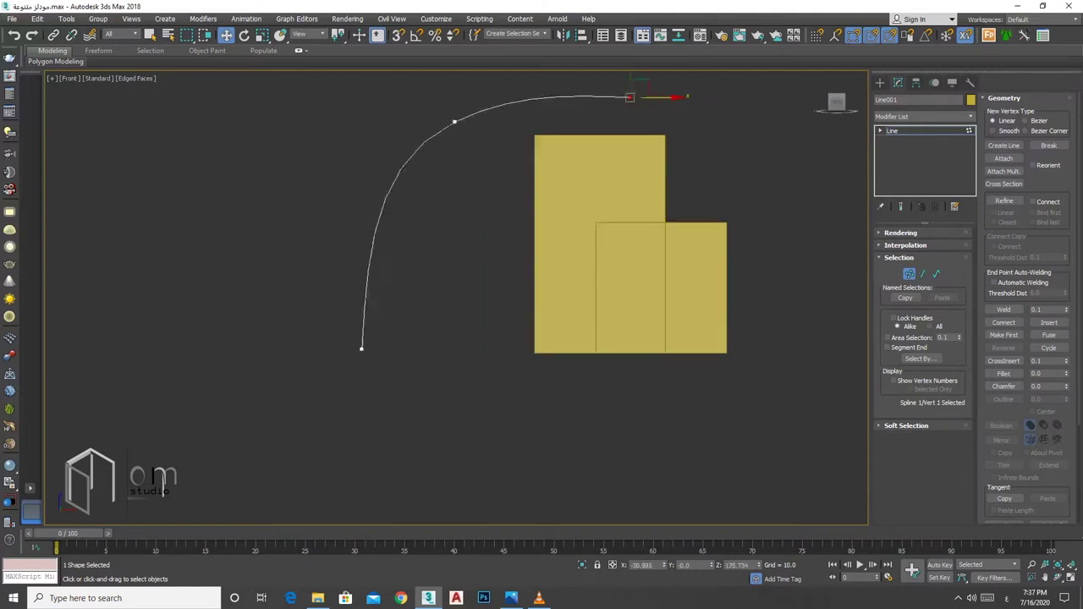
{"action": "scroll", "coordinate": [454, 187], "scroll_direction": "up", "scroll_amount": 2}
{"action": "left_click", "coordinate": [324, 465]}
{"action": "scroll", "coordinate": [402, 403], "scroll_direction": "down", "scroll_amount": 4}
{"action": "scroll", "coordinate": [457, 313], "scroll_direction": "up", "scroll_amount": 2}
{"action": "left_click_drag", "start_coordinate": [563, 209], "coordinate": [607, 235]}
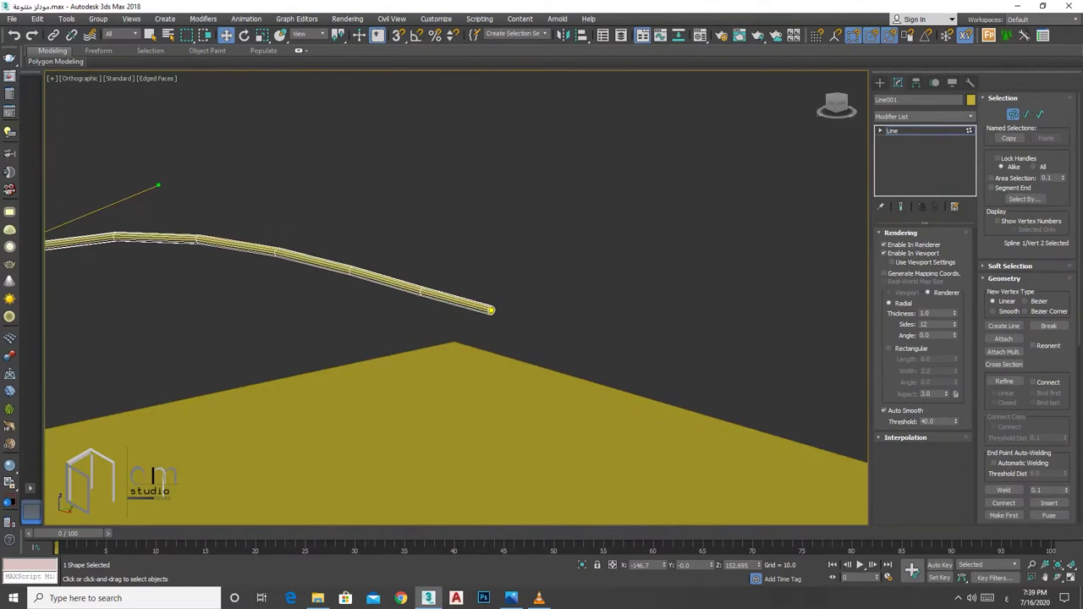
Step: Add an Edit Poly modifier to the tube and rotate and move its cross-section vertex rings to follow the arc
{"action": "scroll", "coordinate": [600, 259], "scroll_direction": "up", "scroll_amount": 4}
{"action": "scroll", "coordinate": [600, 259], "scroll_direction": "down", "scroll_amount": 2}
{"action": "right_click", "coordinate": [322, 227]}
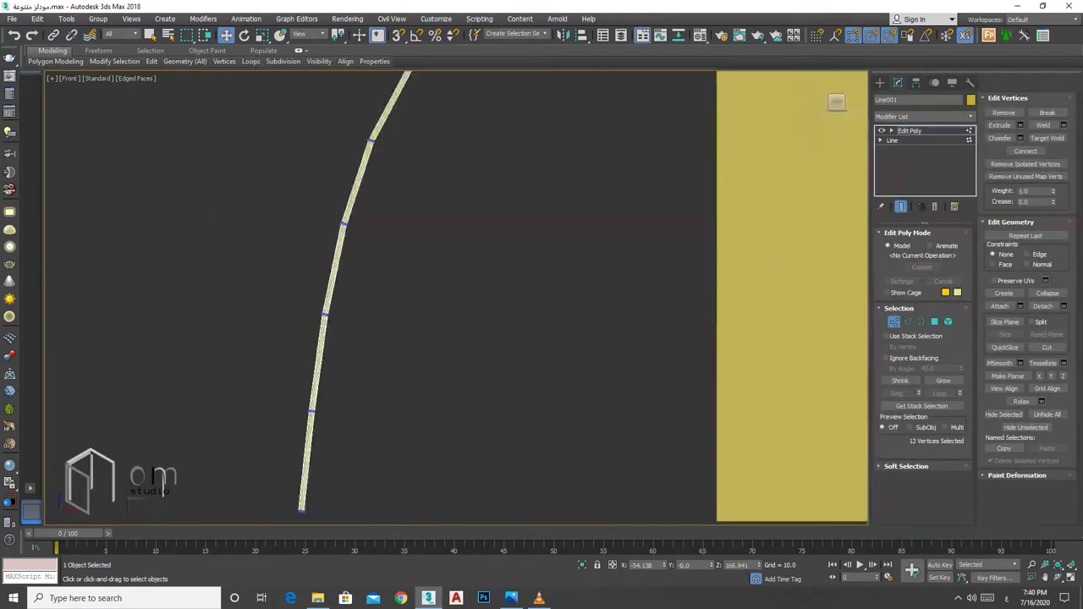
{"action": "key", "text": "e"}
{"action": "scroll", "coordinate": [338, 296], "scroll_direction": "up", "scroll_amount": 5}
{"action": "scroll", "coordinate": [339, 296], "scroll_direction": "down", "scroll_amount": 5}
{"action": "middle_click_drag", "start_coordinate": [423, 339], "coordinate": [465, 339], "text": "alt"}
{"action": "key", "text": "w"}
{"action": "key", "text": "f"}
{"action": "scroll", "coordinate": [465, 339], "scroll_direction": "up", "scroll_amount": 4}
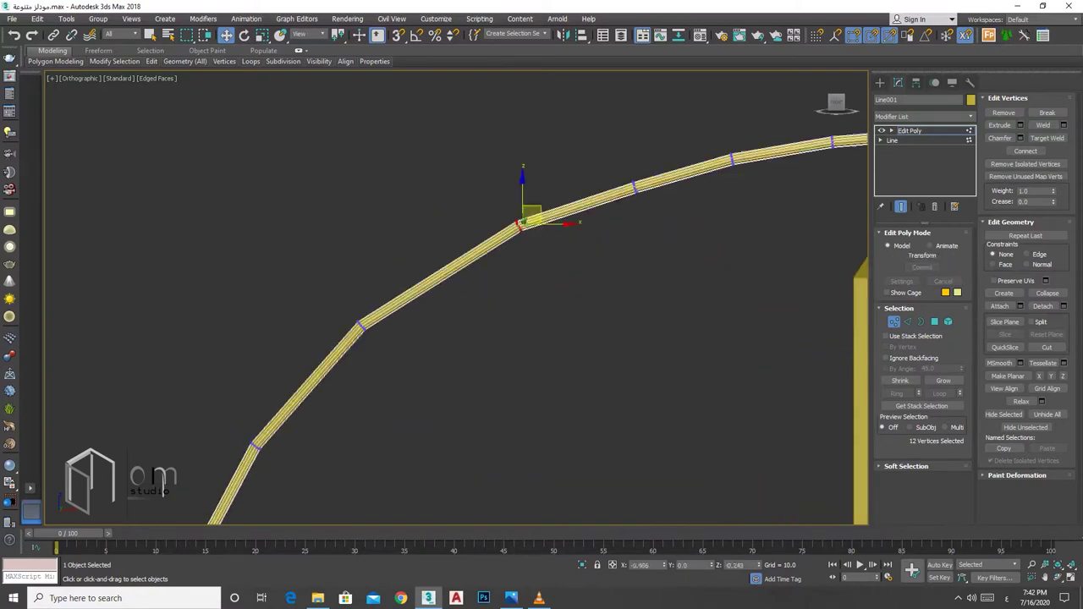
Step: Select the cross-section edge loops along the tube and chamfer them with an amount of 4
{"action": "scroll", "coordinate": [254, 474], "scroll_direction": "down", "scroll_amount": 2}
{"action": "middle_click_drag", "start_coordinate": [508, 339], "coordinate": [99, 411]}
{"action": "middle_click_drag", "start_coordinate": [457, 339], "coordinate": [461, 381], "text": "alt"}
{"action": "key", "text": "2"}
{"action": "key", "text": "1"}
{"action": "middle_click_drag", "start_coordinate": [461, 339], "coordinate": [584, 270], "text": "alt"}
{"action": "key", "text": "2"}
{"action": "key", "text": "ctrl+a"}
{"action": "key", "text": "f"}
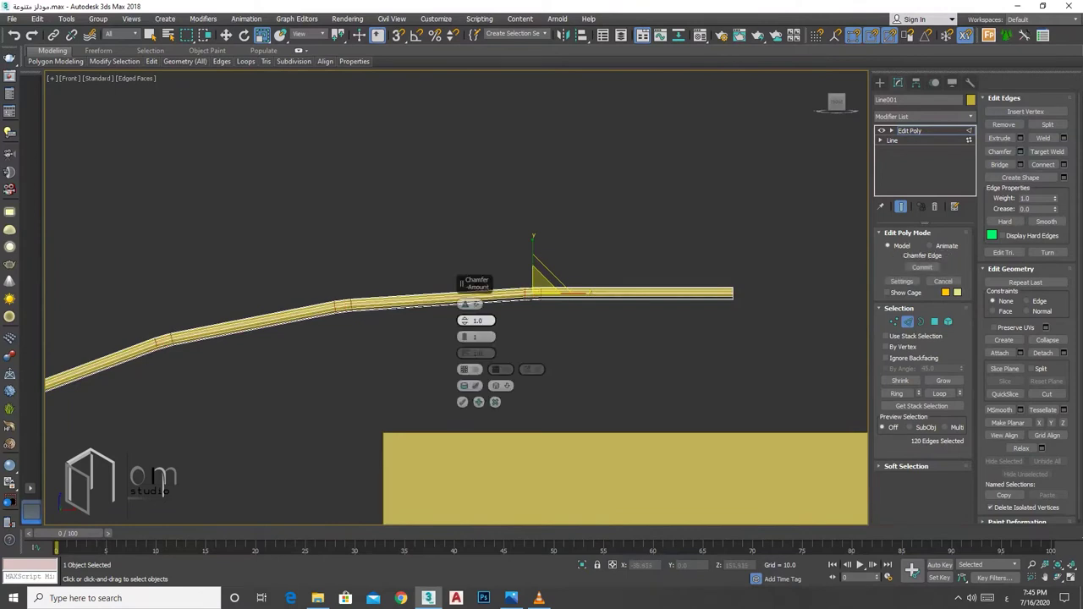
{"action": "type", "text": "4"}
Step: Try to chamfer the edge loop around the tube's end cap with 7 segments
{"action": "scroll", "coordinate": [457, 313], "scroll_direction": "up", "scroll_amount": 2}
{"action": "mouse_move", "coordinate": [541, 304]}
{"action": "middle_mouse_down", "text": "alt"}
{"action": "mouse_move", "coordinate": [559, 280]}
{"action": "mouse_move", "coordinate": [575, 271]}
{"action": "mouse_move", "coordinate": [542, 296]}
{"action": "mouse_move", "coordinate": [610, 248]}
{"action": "mouse_move", "coordinate": [592, 262]}
{"action": "middle_mouse_up", "text": "alt"}
{"action": "double_click", "coordinate": [550, 266]}
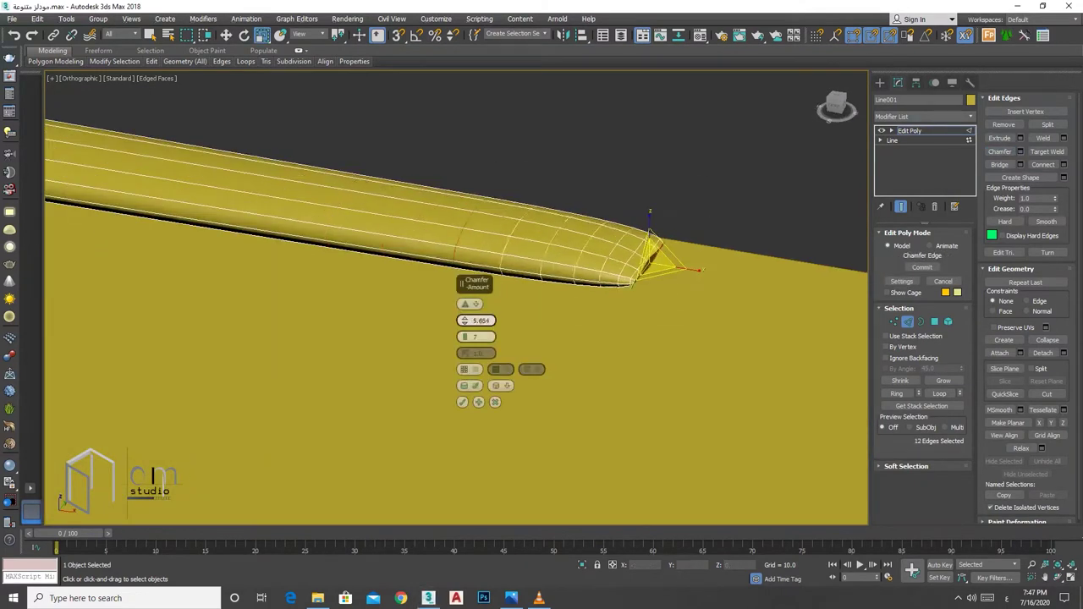
{"action": "middle_click_drag", "start_coordinate": [473, 321], "coordinate": [643, 338], "text": "alt"}
{"action": "scroll", "coordinate": [643, 338], "scroll_direction": "up", "scroll_amount": 4}
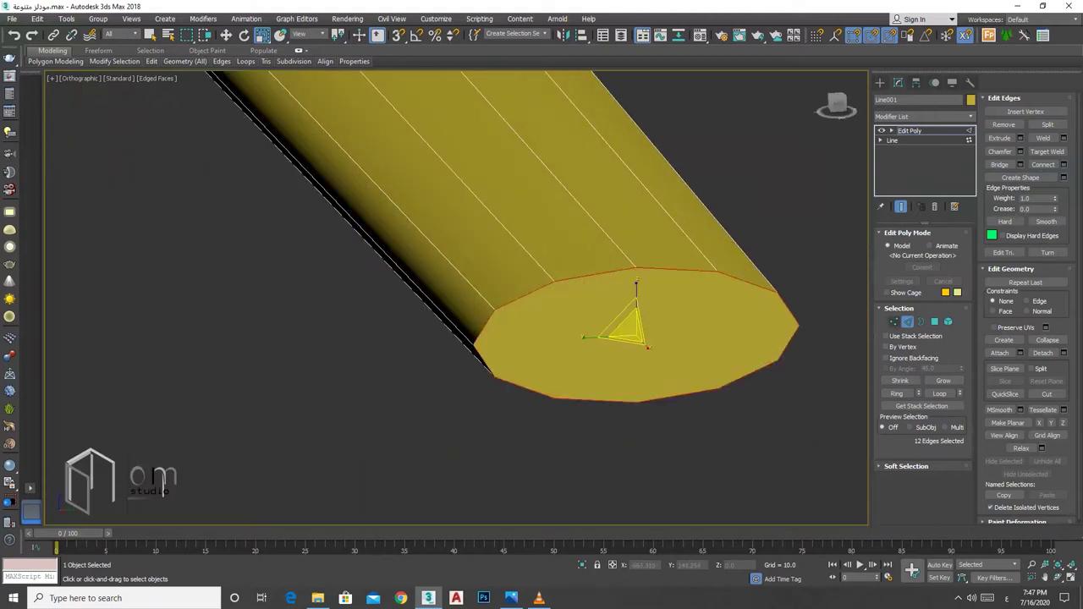
Step: Cut connecting edges across the tube's end cap and chamfer its rim into a rounded end
{"action": "key", "text": "1"}
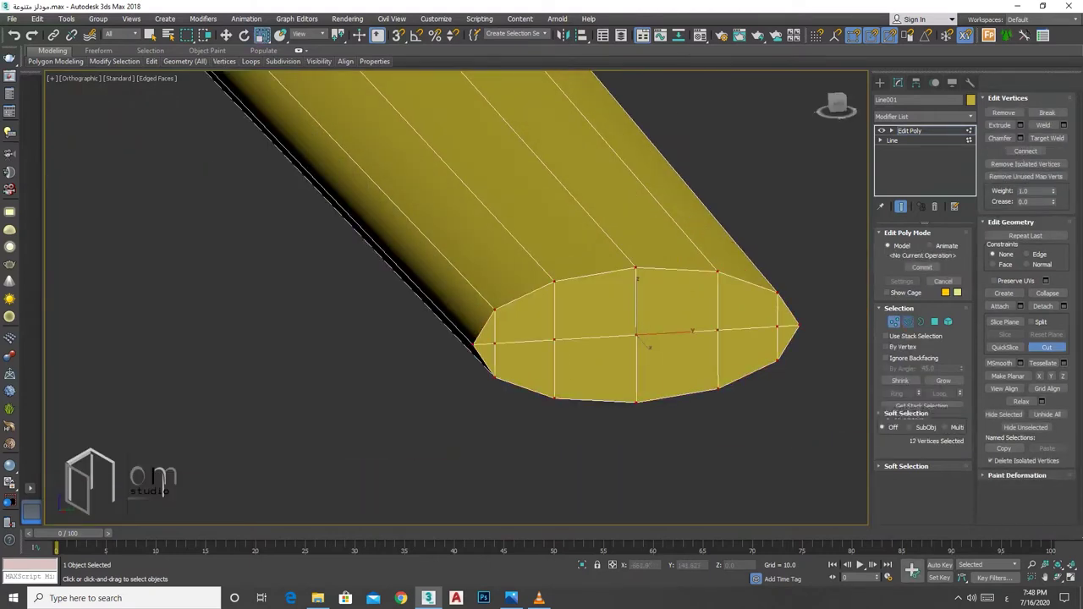
{"action": "left_click", "coordinate": [907, 321]}
{"action": "left_click", "coordinate": [1020, 151]}
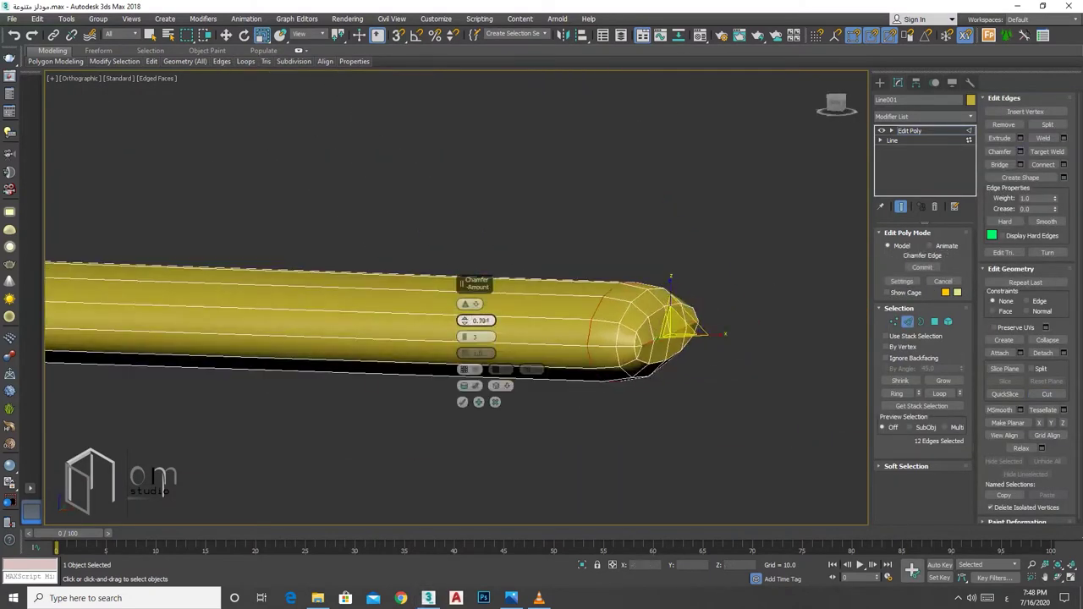
{"action": "left_click_drag", "start_coordinate": [463, 337], "coordinate": [463, 313]}
{"action": "middle_click_drag", "start_coordinate": [592, 254], "coordinate": [541, 237], "text": "alt"}
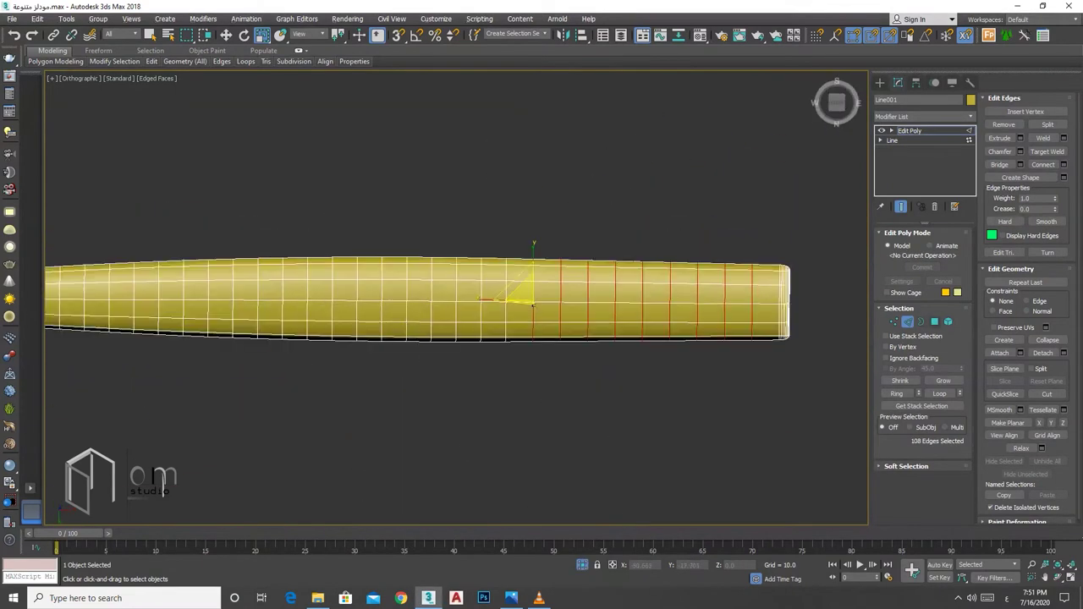
Step: Convert the lamp to an editable poly and assign a white VRayLightMtl to the polygon strip under the arm
{"action": "left_click", "coordinate": [934, 321]}
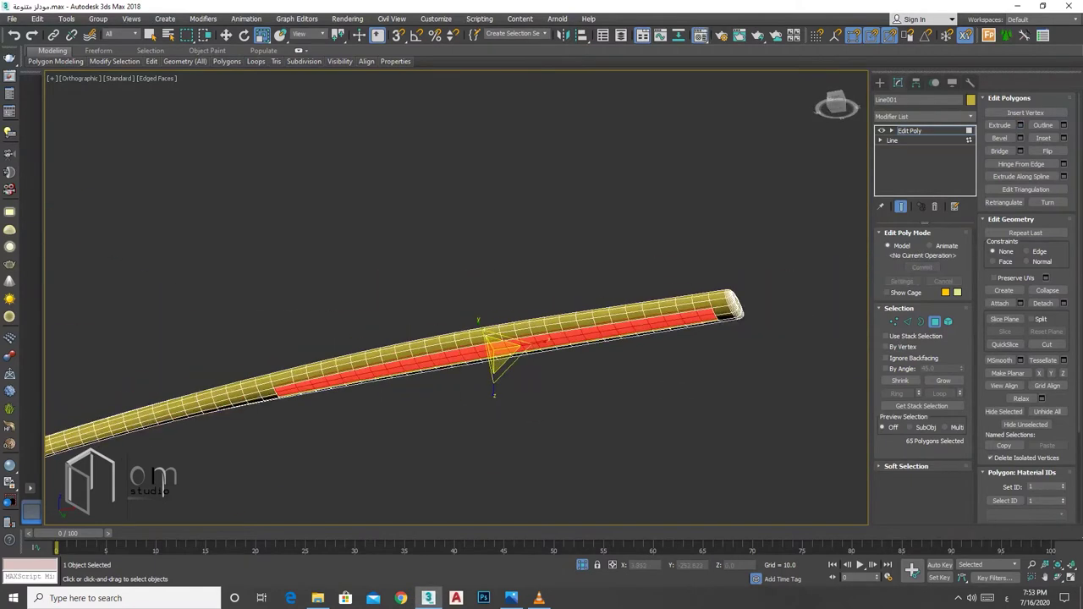
{"action": "key", "text": "m"}
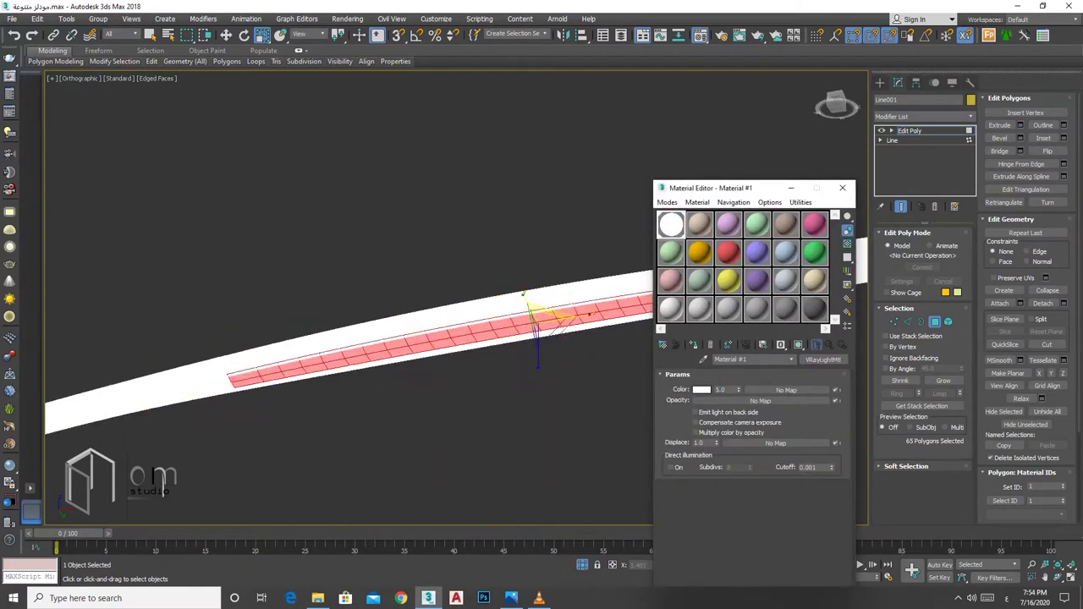
{"action": "right_click", "coordinate": [580, 295]}
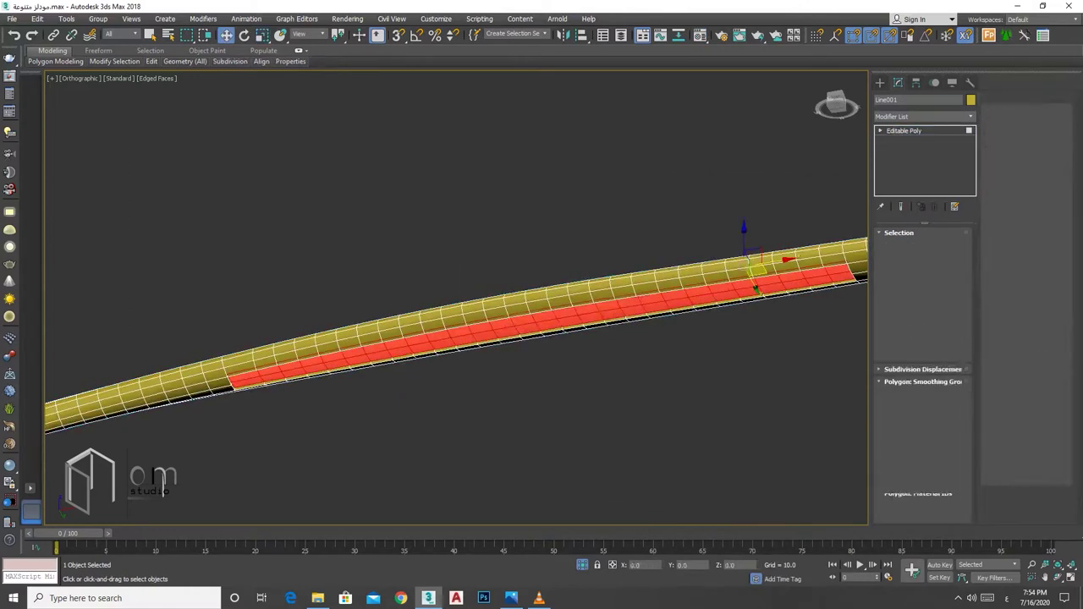
{"action": "key", "text": "m"}
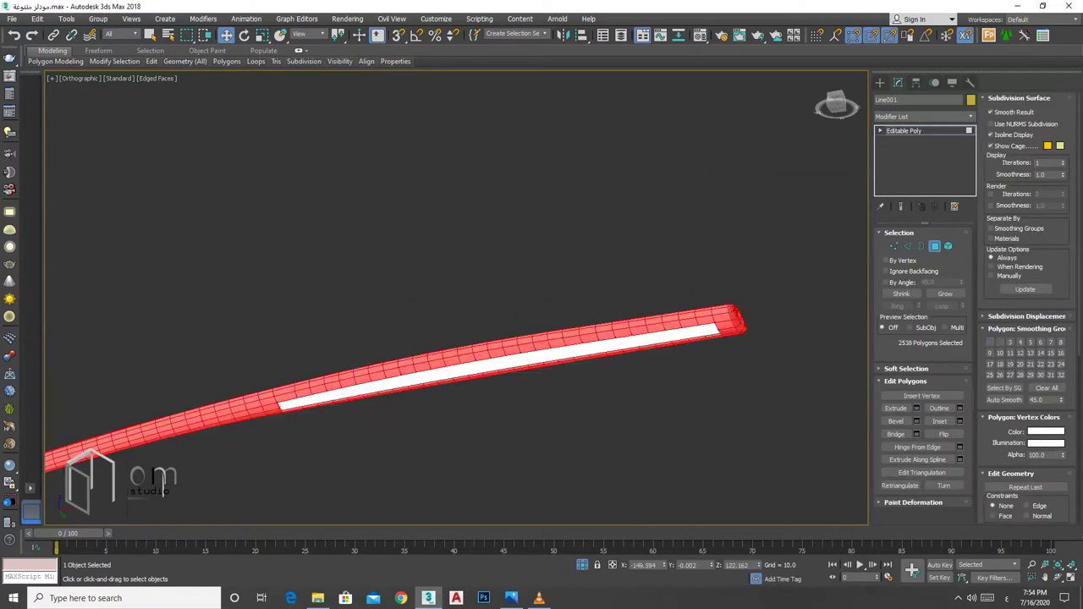
Step: Give the lamp's remaining polygons a dark grey VRayMtl with reflection glossiness 0.5 and a custom Fresnel IOR
{"action": "key", "text": "m"}
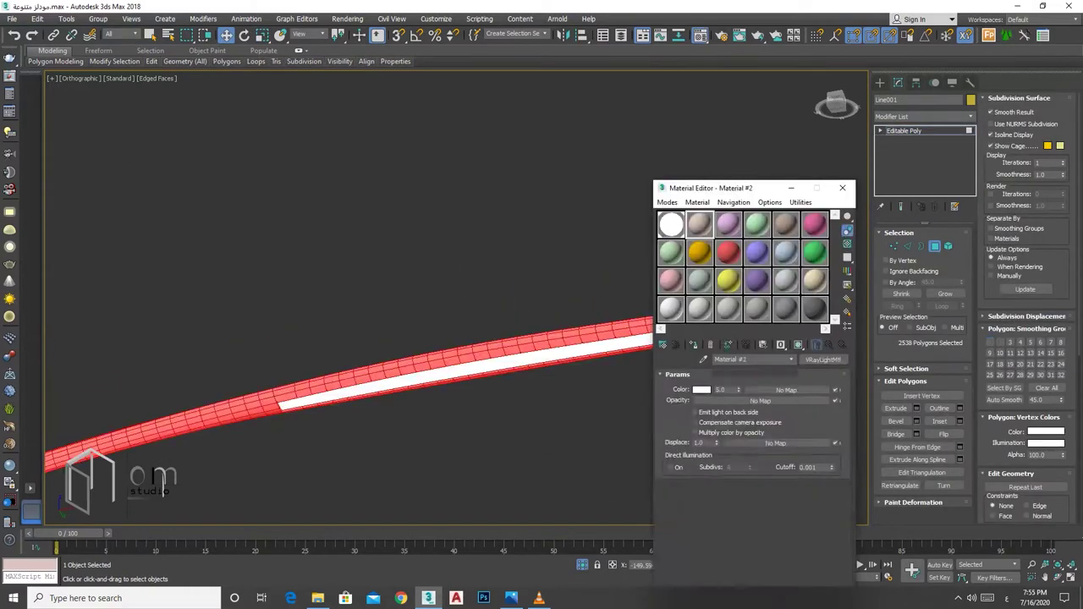
{"action": "double_click", "coordinate": [699, 224]}
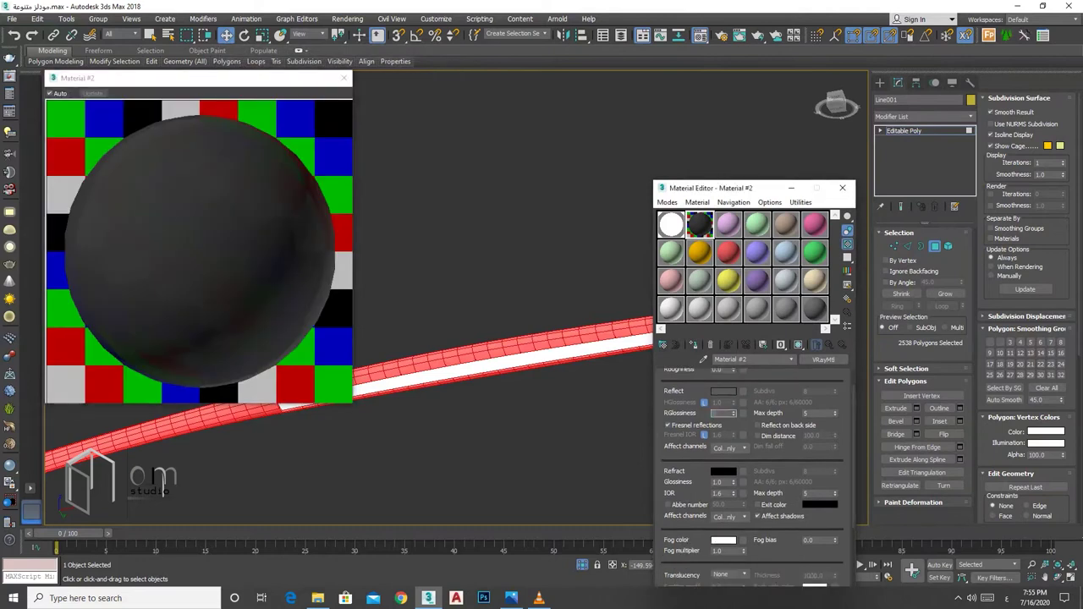
{"action": "type", "text": "0.5"}
{"action": "key", "text": "Return"}
{"action": "scroll", "coordinate": [753, 466], "scroll_direction": "down", "scroll_amount": 1}
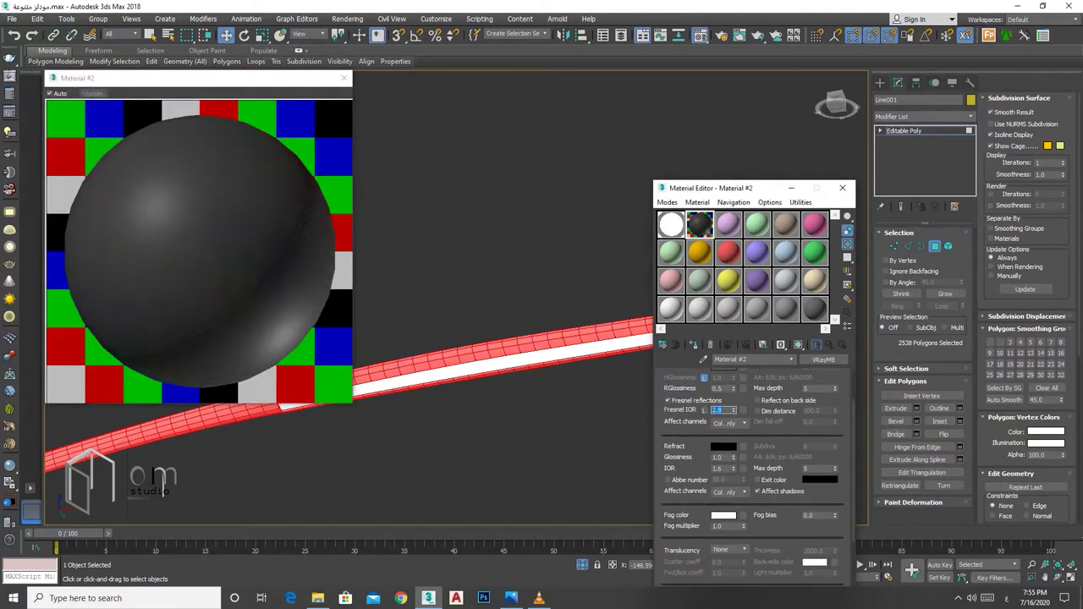
{"action": "scroll", "coordinate": [756, 478], "scroll_direction": "down", "scroll_amount": 1}
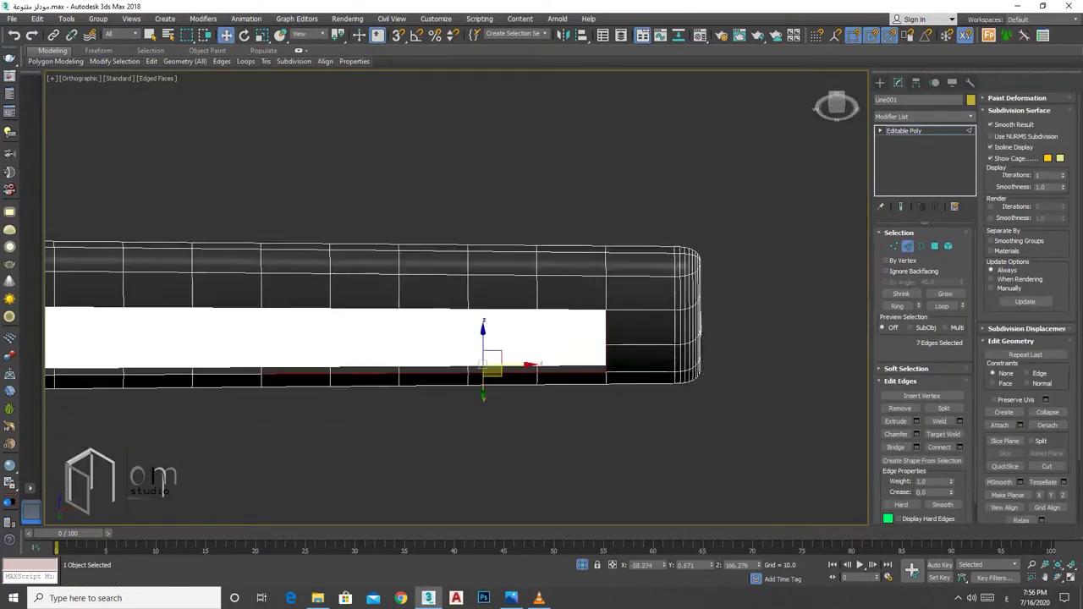
Step: Select the edges bordering the light strip on the arm and chamfer them
{"action": "mouse_move", "coordinate": [457, 338]}
{"action": "middle_mouse_down", "text": "alt"}
{"action": "mouse_move", "coordinate": [508, 313]}
{"action": "mouse_move", "coordinate": [474, 334]}
{"action": "mouse_move", "coordinate": [516, 326]}
{"action": "mouse_move", "coordinate": [474, 356]}
{"action": "mouse_move", "coordinate": [462, 339]}
{"action": "mouse_move", "coordinate": [542, 305]}
{"action": "middle_mouse_up", "text": "alt"}
{"action": "key", "text": "F3"}
{"action": "key", "text": "w"}
{"action": "key", "text": "w"}
{"action": "key", "text": "F3"}
{"action": "left_click", "coordinate": [915, 434]}
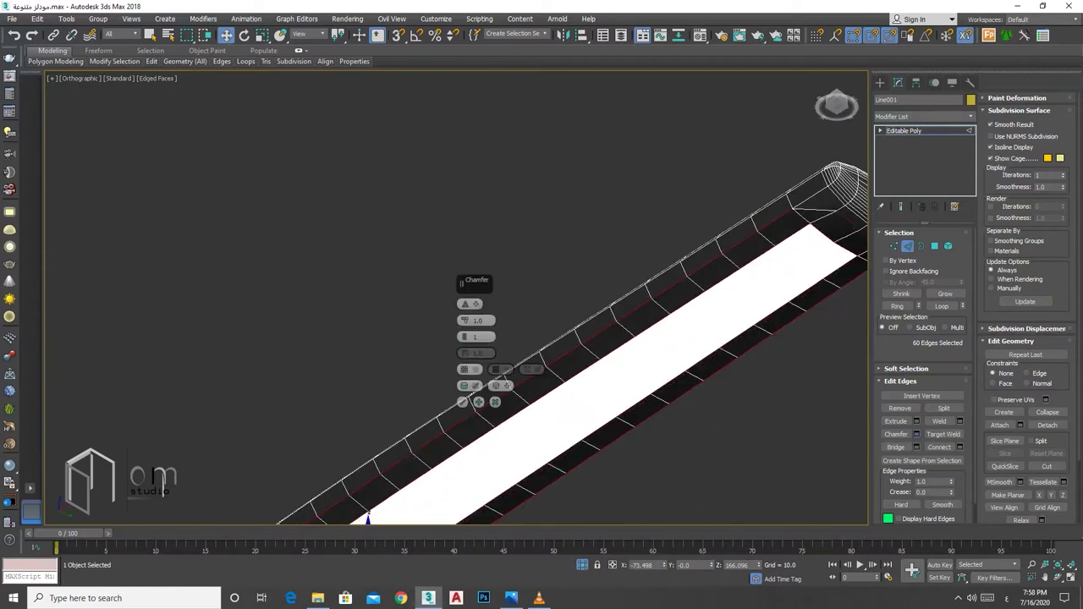
{"action": "scroll", "coordinate": [651, 279], "scroll_direction": "up", "scroll_amount": 3}
{"action": "left_click", "coordinate": [462, 402]}
Step: Examine the edges around the light strip, clear the polygon selection and check the lamp's materials
{"action": "scroll", "coordinate": [541, 339], "scroll_direction": "down", "scroll_amount": 5}
{"action": "middle_click_drag", "start_coordinate": [542, 338], "coordinate": [524, 322], "text": "alt"}
{"action": "scroll", "coordinate": [512, 341], "scroll_direction": "up", "scroll_amount": 5}
{"action": "scroll", "coordinate": [512, 341], "scroll_direction": "down", "scroll_amount": 2}
{"action": "scroll", "coordinate": [512, 341], "scroll_direction": "up", "scroll_amount": 4}
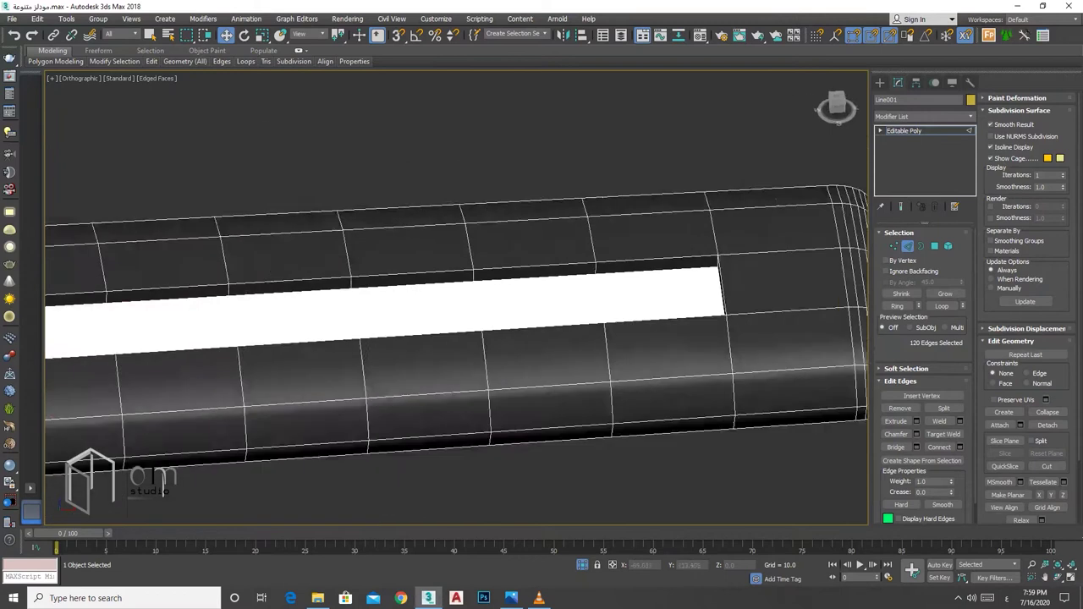
{"action": "key", "text": "4"}
{"action": "key", "text": "ctrl+a"}
{"action": "key", "text": "ctrl+i"}
{"action": "scroll", "coordinate": [456, 339], "scroll_direction": "down", "scroll_amount": 3}
{"action": "key", "text": "m"}
{"action": "key", "text": "m"}
Step: Extrude the recessed light strip's nine polygons on the underside of the arm
{"action": "middle_click_drag", "start_coordinate": [457, 338], "coordinate": [508, 355], "text": "alt"}
{"action": "scroll", "coordinate": [533, 322], "scroll_direction": "up", "scroll_amount": 3}
{"action": "scroll", "coordinate": [533, 330], "scroll_direction": "down", "scroll_amount": 2}
{"action": "scroll", "coordinate": [508, 355], "scroll_direction": "up", "scroll_amount": 3}
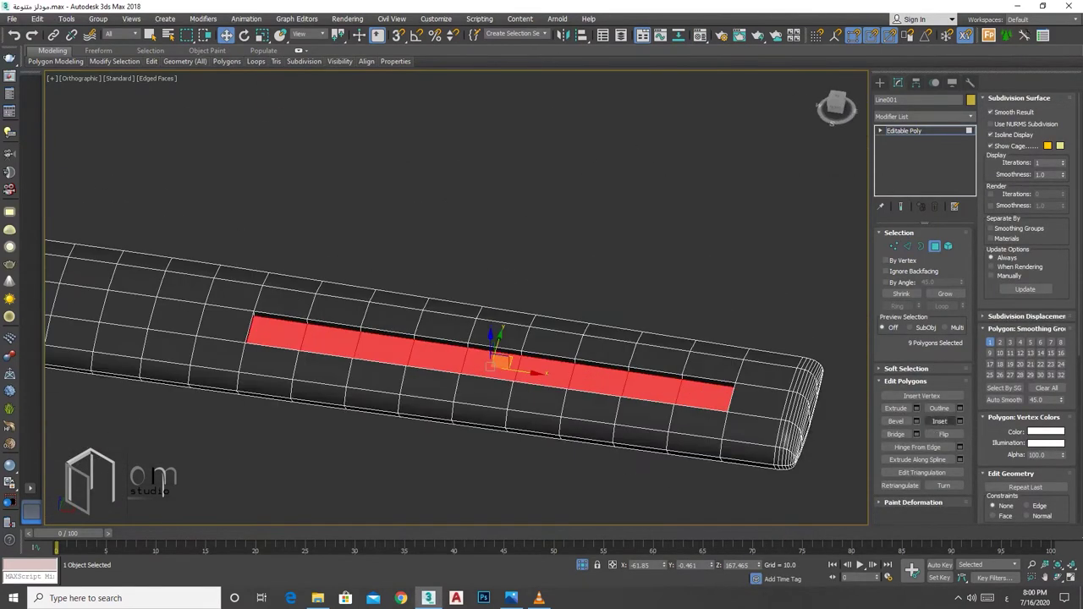
{"action": "key", "text": "shift+e"}
{"action": "left_click_drag", "start_coordinate": [479, 319], "coordinate": [480, 304]}
{"action": "middle_click_drag", "start_coordinate": [474, 322], "coordinate": [462, 283], "text": "alt"}
{"action": "left_click", "coordinate": [462, 336]}
{"action": "scroll", "coordinate": [461, 322], "scroll_direction": "down", "scroll_amount": 5}
{"action": "mouse_move", "coordinate": [462, 322]}
{"action": "middle_mouse_down", "text": "alt"}
{"action": "mouse_move", "coordinate": [491, 271]}
{"action": "mouse_move", "coordinate": [473, 330]}
{"action": "middle_mouse_up", "text": "alt"}
Step: Add a TurboSmooth modifier to the lamp body
{"action": "key", "text": "4"}
{"action": "left_click", "coordinate": [924, 116]}
{"action": "left_click", "coordinate": [902, 367]}
{"action": "scroll", "coordinate": [457, 321], "scroll_direction": "up", "scroll_amount": 3}
Step: Connect the edges of the lower pole with 5 segments and chamfer its bottom rim by 0.09 with 5 segments
{"action": "key", "text": "F4"}
{"action": "scroll", "coordinate": [482, 287], "scroll_direction": "up", "scroll_amount": 2}
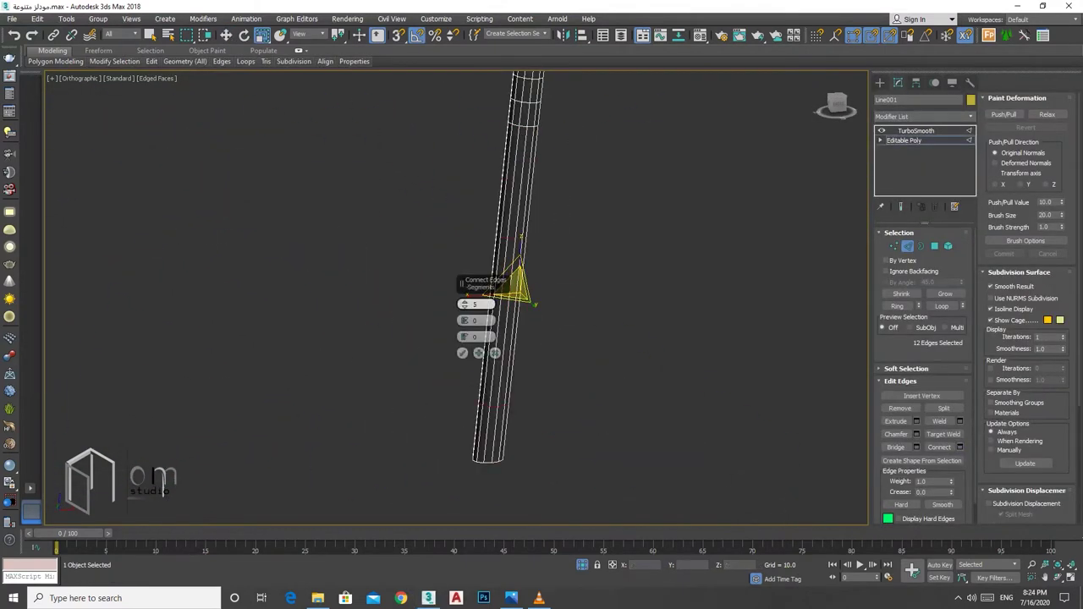
{"action": "left_click", "coordinate": [900, 206]}
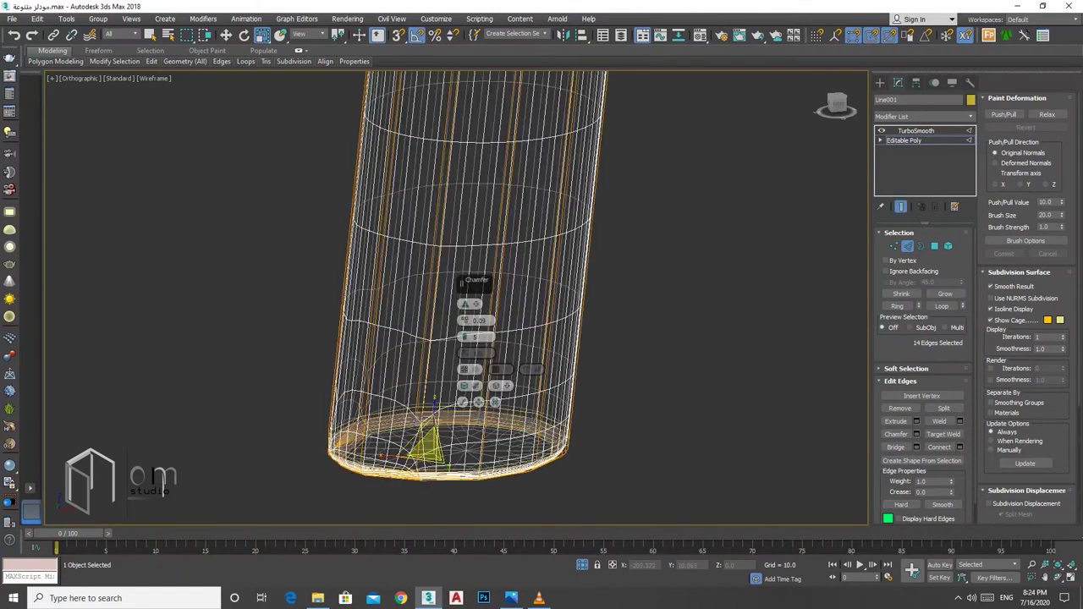
{"action": "key", "text": "Escape"}
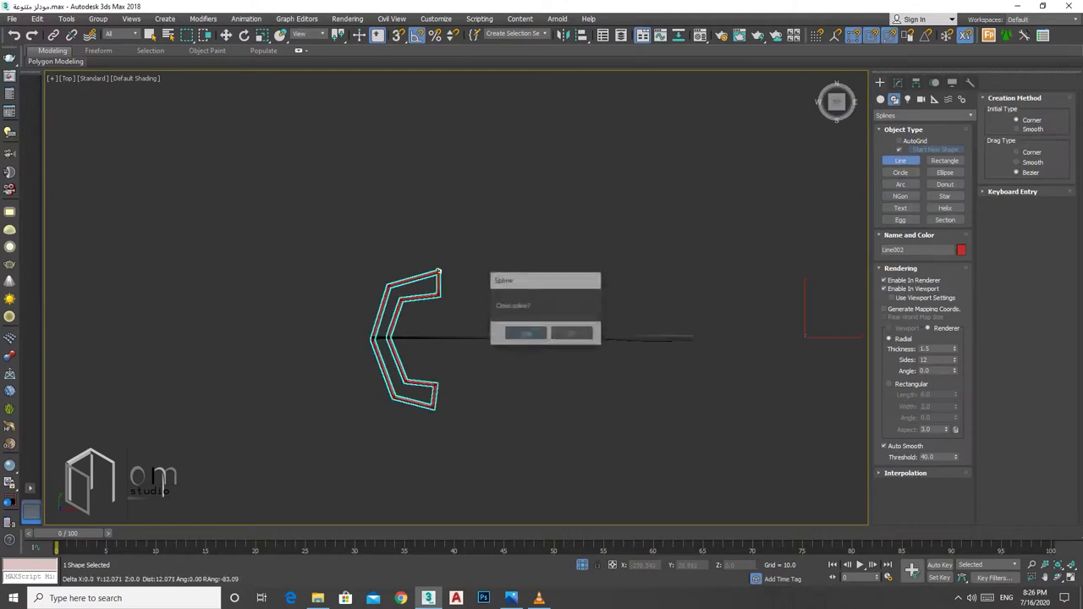
Step: Finish the C-shaped base outline around the pole's foot and convert its two upper bend vertices to Bezier
{"action": "left_click", "coordinate": [572, 334]}
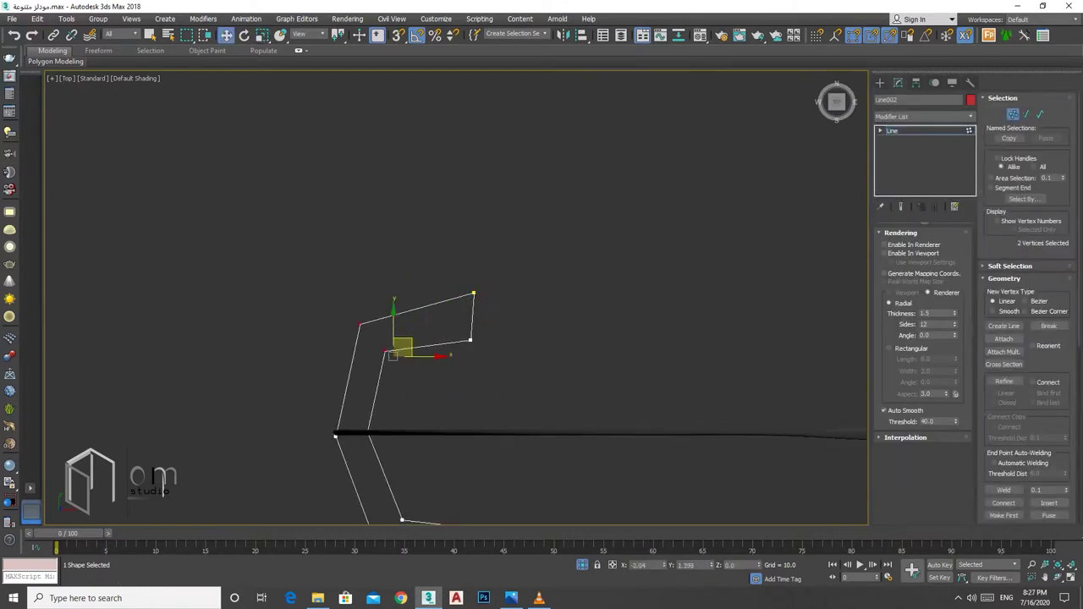
{"action": "right_click", "coordinate": [471, 322]}
{"action": "left_click", "coordinate": [387, 266]}
{"action": "right_click", "coordinate": [522, 262]}
{"action": "left_click", "coordinate": [448, 186]}
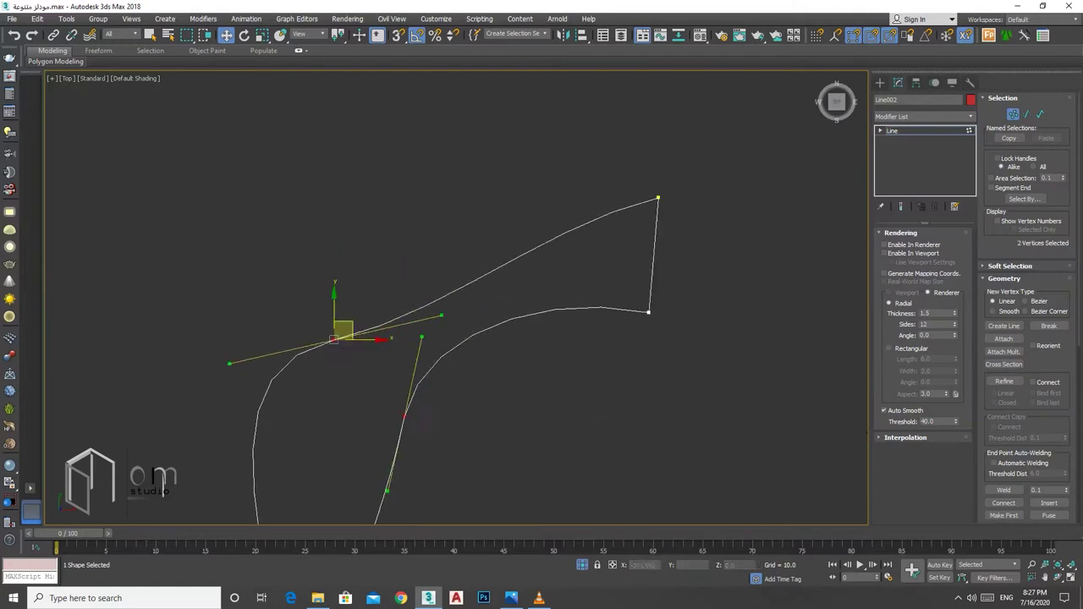
Step: Convert the outline's outer middle vertex to Bezier and smooth the curve where it passes the pole
{"action": "right_click", "coordinate": [329, 389]}
{"action": "left_click", "coordinate": [251, 321]}
{"action": "scroll", "coordinate": [500, 405], "scroll_direction": "down", "scroll_amount": 2}
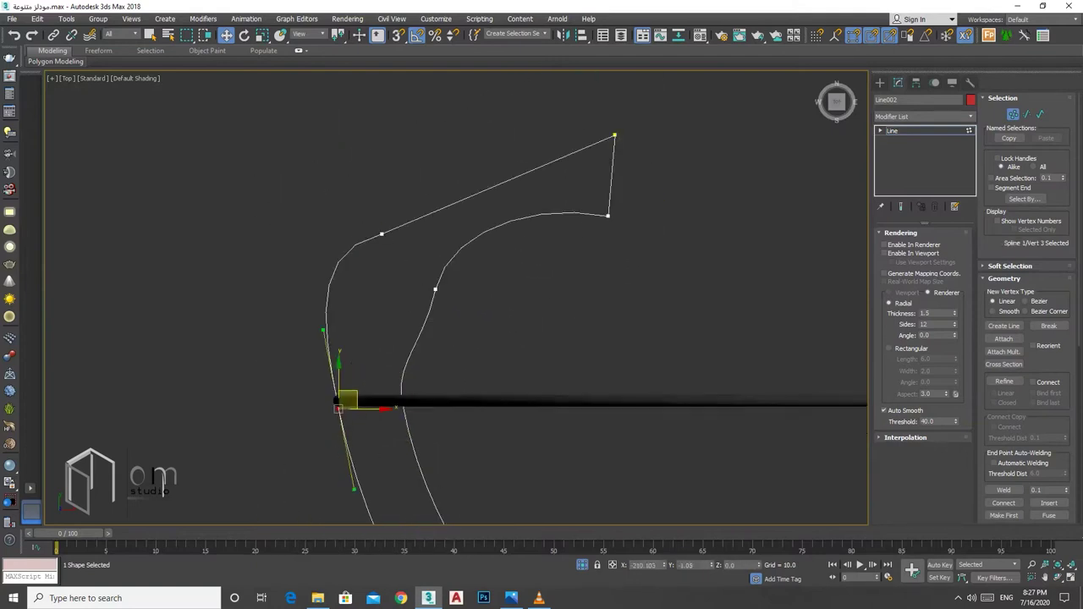
{"action": "scroll", "coordinate": [446, 188], "scroll_direction": "down", "scroll_amount": 1}
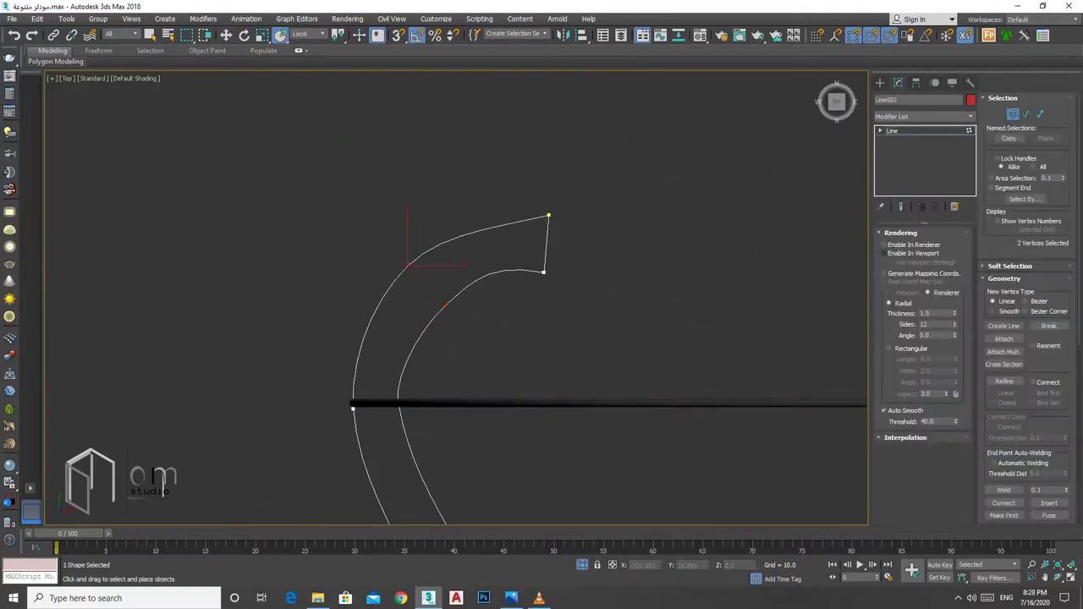
Step: Refine the vertices of the base outline's upper half into an even arc with a squared end
{"action": "scroll", "coordinate": [467, 237], "scroll_direction": "up", "scroll_amount": 2}
{"action": "left_click", "coordinate": [414, 320]}
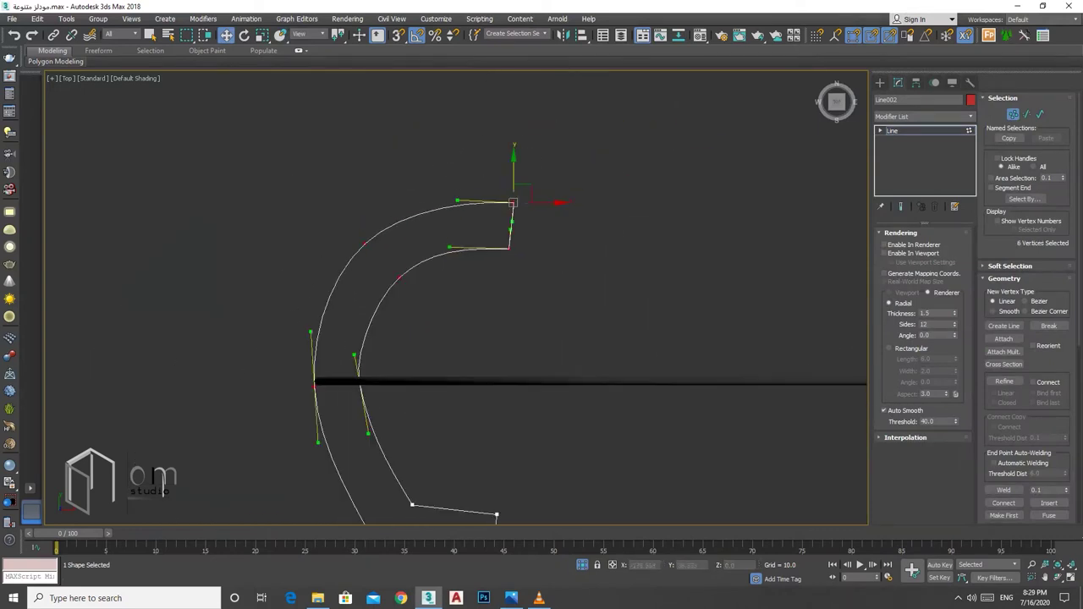
{"action": "left_click", "coordinate": [341, 258]}
{"action": "scroll", "coordinate": [341, 258], "scroll_direction": "up", "scroll_amount": 2}
{"action": "scroll", "coordinate": [253, 378], "scroll_direction": "down", "scroll_amount": 2}
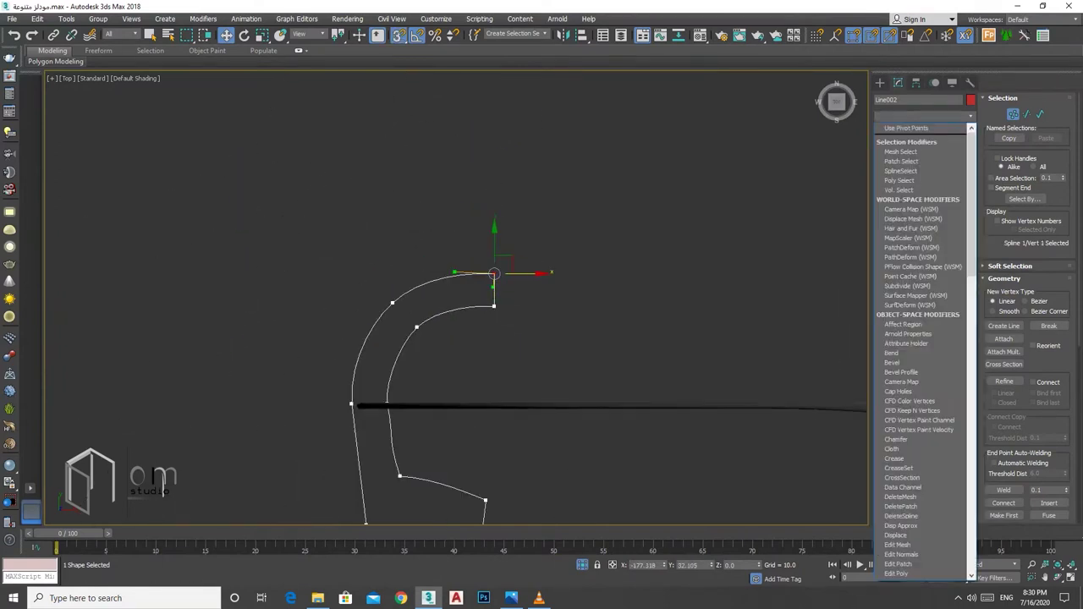
Step: Extrude the base outline into a flat solid and add a Symmetry modifier to it
{"action": "left_click", "coordinate": [914, 212]}
{"action": "middle_click_drag", "start_coordinate": [508, 355], "coordinate": [507, 280], "text": "alt"}
{"action": "scroll", "coordinate": [507, 355], "scroll_direction": "down", "scroll_amount": 3}
{"action": "mouse_move", "coordinate": [507, 355]}
{"action": "middle_mouse_down", "text": "alt"}
{"action": "mouse_move", "coordinate": [542, 339]}
{"action": "mouse_move", "coordinate": [525, 347]}
{"action": "middle_mouse_up", "text": "alt"}
{"action": "left_click", "coordinate": [924, 116]}
{"action": "left_click", "coordinate": [919, 355]}
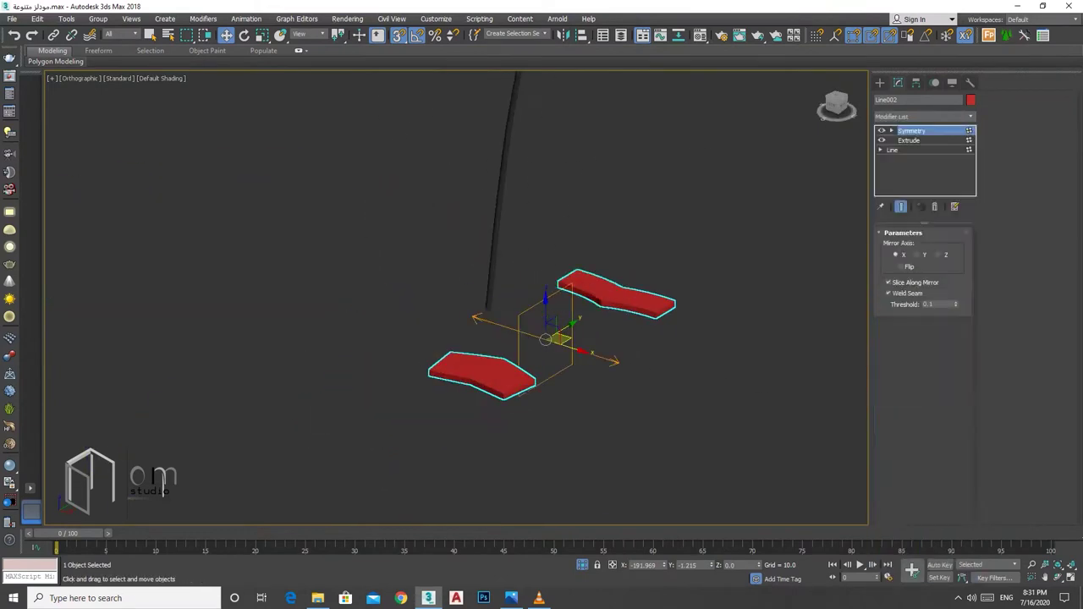
Step: Adjust the Symmetry modifier's mirror plane and seam settings so both halves meet in one C-shaped base
{"action": "scroll", "coordinate": [558, 339], "scroll_direction": "up", "scroll_amount": 4}
{"action": "scroll", "coordinate": [558, 338], "scroll_direction": "down", "scroll_amount": 4}
{"action": "left_click", "coordinate": [911, 139]}
{"action": "scroll", "coordinate": [575, 339], "scroll_direction": "up", "scroll_amount": 4}
{"action": "left_click", "coordinate": [888, 292]}
{"action": "mouse_move", "coordinate": [575, 339]}
{"action": "middle_mouse_down", "text": "alt"}
{"action": "mouse_move", "coordinate": [550, 330]}
{"action": "mouse_move", "coordinate": [567, 355]}
{"action": "middle_mouse_up", "text": "alt"}
{"action": "scroll", "coordinate": [567, 355], "scroll_direction": "down", "scroll_amount": 3}
Step: Add an Edit Poly modifier to the base and weld the vertices at its centre seam
{"action": "left_click", "coordinate": [924, 116]}
{"action": "left_click", "coordinate": [919, 212]}
{"action": "scroll", "coordinate": [576, 355], "scroll_direction": "up", "scroll_amount": 5}
{"action": "key", "text": "F3"}
{"action": "key", "text": "1"}
{"action": "left_click", "coordinate": [575, 350]}
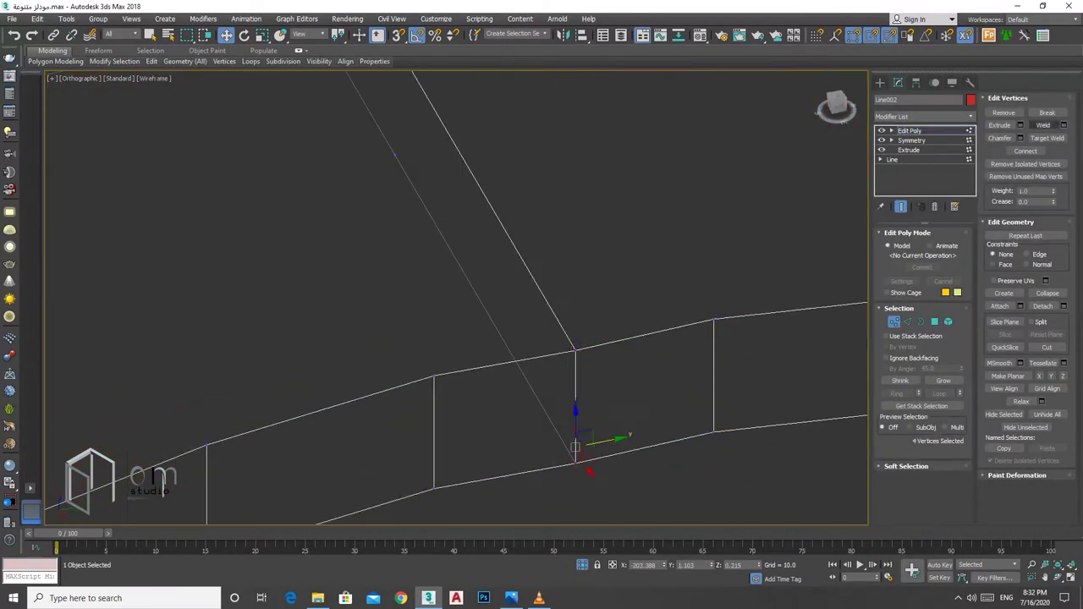
{"action": "mouse_move", "coordinate": [576, 355]}
{"action": "middle_mouse_down", "text": "alt"}
{"action": "mouse_move", "coordinate": [524, 339]}
{"action": "mouse_move", "coordinate": [254, 338]}
{"action": "middle_mouse_up", "text": "alt"}
{"action": "left_click", "coordinate": [1047, 138]}
Step: Select the edges along the base's upper and lower outline and chamfer them by 0.292
{"action": "key", "text": "w"}
{"action": "key", "text": "F4"}
{"action": "left_click", "coordinate": [907, 322]}
{"action": "key", "text": "F4"}
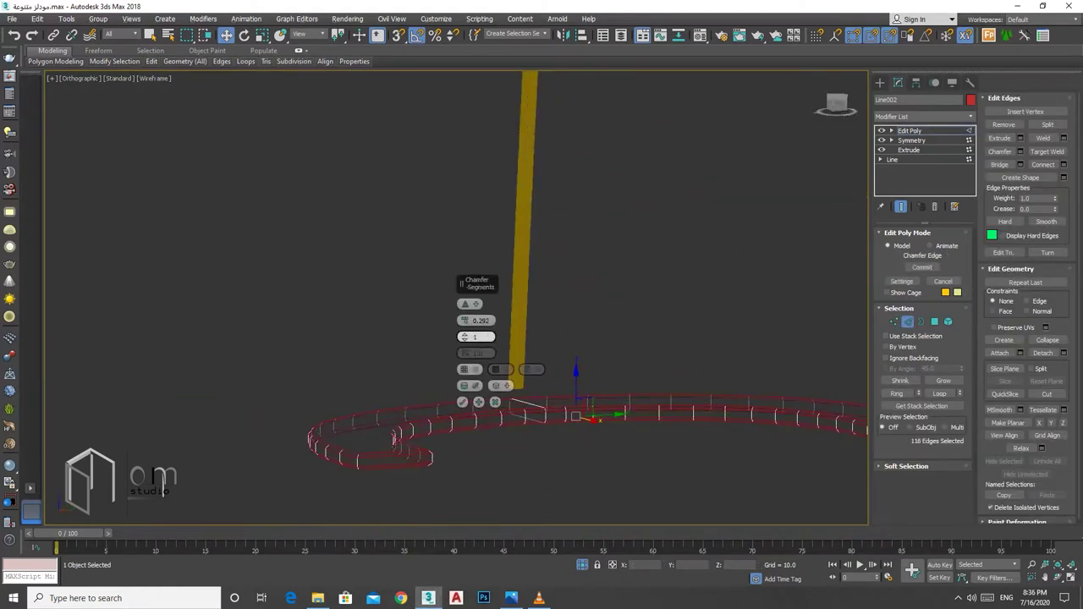
{"action": "scroll", "coordinate": [507, 380], "scroll_direction": "up", "scroll_amount": 3}
{"action": "key", "text": "F3"}
{"action": "middle_click_drag", "start_coordinate": [508, 381], "coordinate": [474, 380], "text": "alt"}
{"action": "key", "text": "F3"}
{"action": "mouse_move", "coordinate": [593, 381]}
{"action": "middle_mouse_down"}
{"action": "mouse_move", "coordinate": [212, 398]}
{"action": "mouse_move", "coordinate": [423, 381]}
{"action": "mouse_move", "coordinate": [423, 356]}
{"action": "mouse_move", "coordinate": [440, 338]}
{"action": "mouse_move", "coordinate": [457, 356]}
{"action": "middle_mouse_up"}
{"action": "scroll", "coordinate": [220, 415], "scroll_direction": "down", "scroll_amount": 2}
Step: Add a TurboSmooth modifier to the base and return to its Edit Poly level for editing
{"action": "left_click", "coordinate": [922, 116]}
{"action": "left_click", "coordinate": [902, 550]}
{"action": "key", "text": "F3"}
{"action": "scroll", "coordinate": [423, 380], "scroll_direction": "up", "scroll_amount": 3}
{"action": "left_click", "coordinate": [909, 139]}
{"action": "key", "text": "F3"}
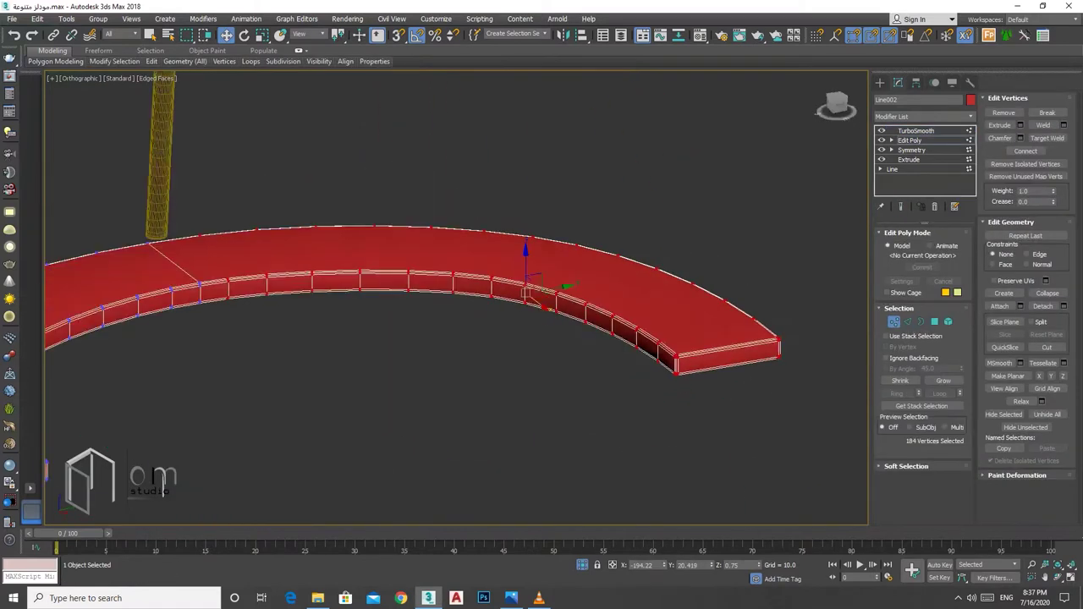
Step: Cut edges across the C-shaped base's top face, connecting matching vertices on its outer and inner outlines
{"action": "scroll", "coordinate": [453, 313], "scroll_direction": "up", "scroll_amount": 3}
{"action": "key", "text": "F3"}
{"action": "scroll", "coordinate": [453, 313], "scroll_direction": "up", "scroll_amount": 3}
{"action": "key", "text": "alt+c"}
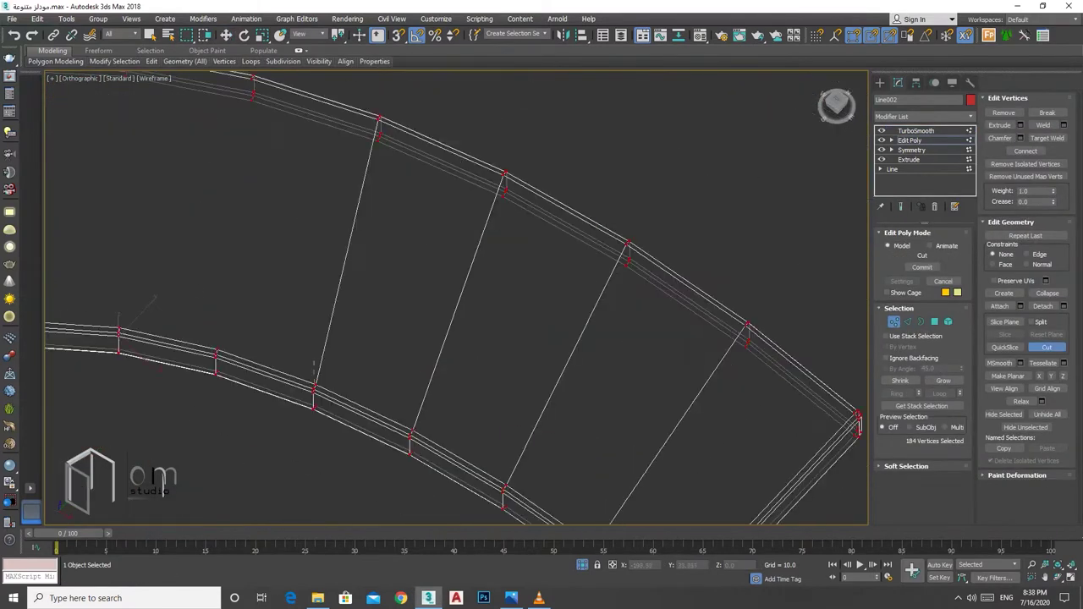
{"action": "scroll", "coordinate": [253, 381], "scroll_direction": "up", "scroll_amount": 2}
{"action": "left_click", "coordinate": [148, 423]}
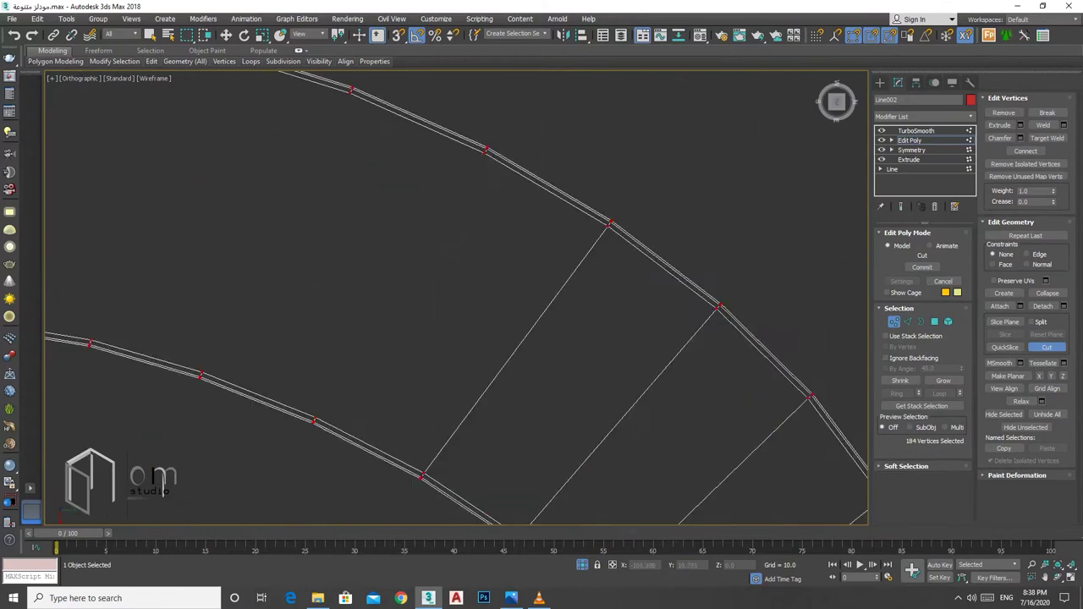
{"action": "middle_click_drag", "start_coordinate": [264, 313], "coordinate": [846, 279]}
{"action": "scroll", "coordinate": [846, 279], "scroll_direction": "up", "scroll_amount": 2}
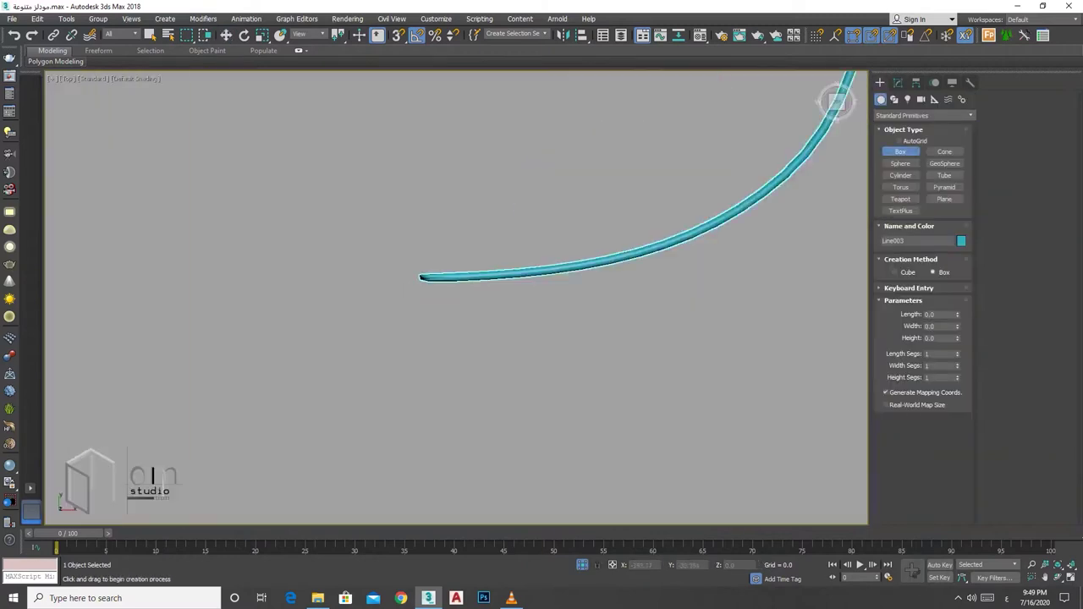
Step: Connect the lengthwise edges of the plug body's narrow tapered section with 10 segments
{"action": "left_click", "coordinate": [894, 247]}
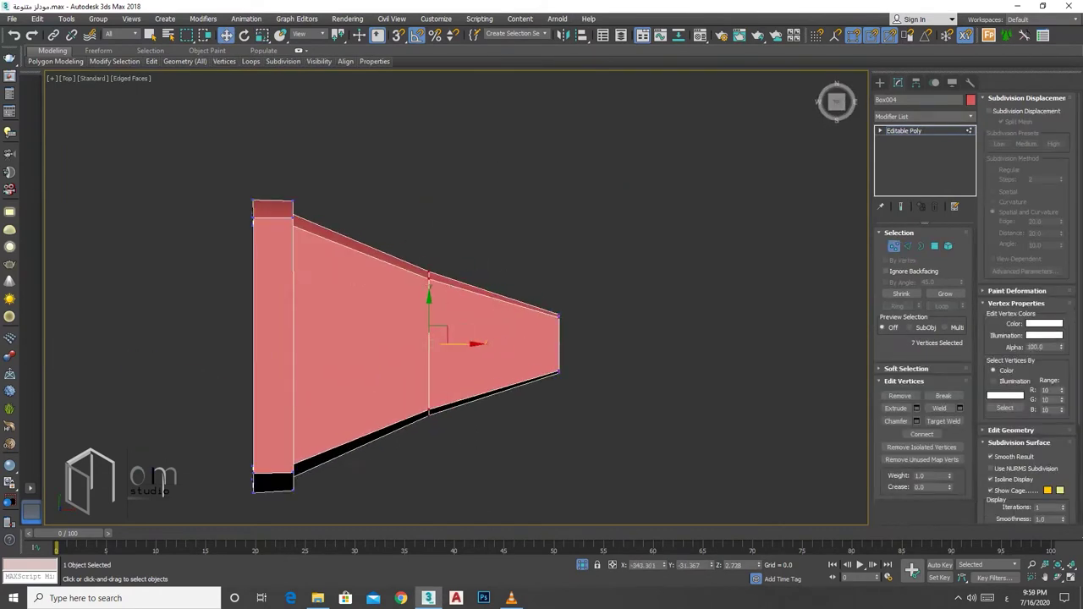
{"action": "key", "text": "2"}
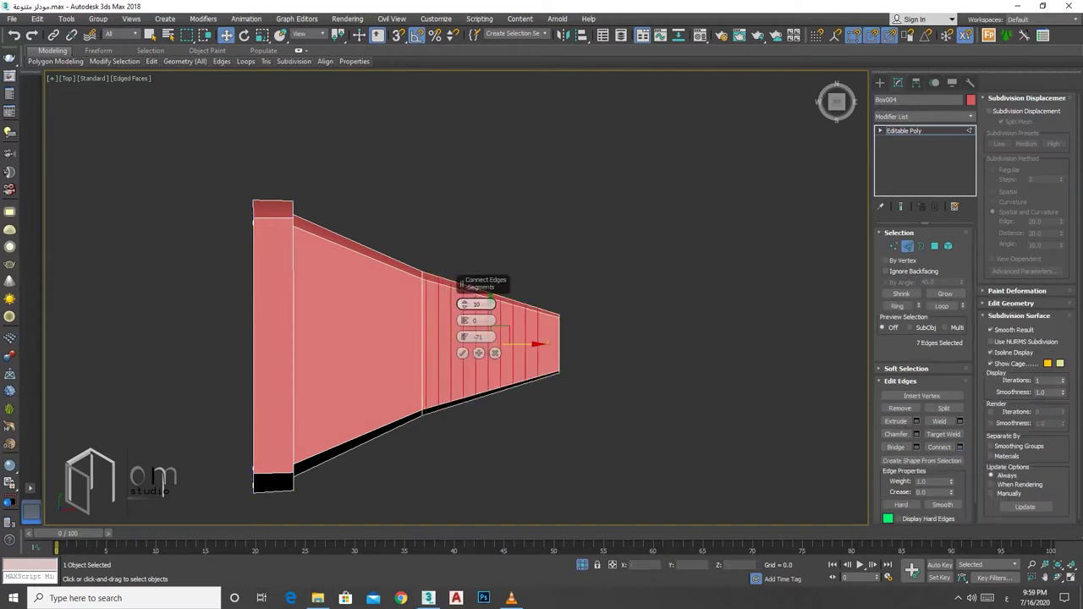
{"action": "key", "text": "Return"}
{"action": "scroll", "coordinate": [474, 338], "scroll_direction": "up", "scroll_amount": 5}
{"action": "middle_click_drag", "start_coordinate": [474, 338], "coordinate": [533, 300], "text": "alt"}
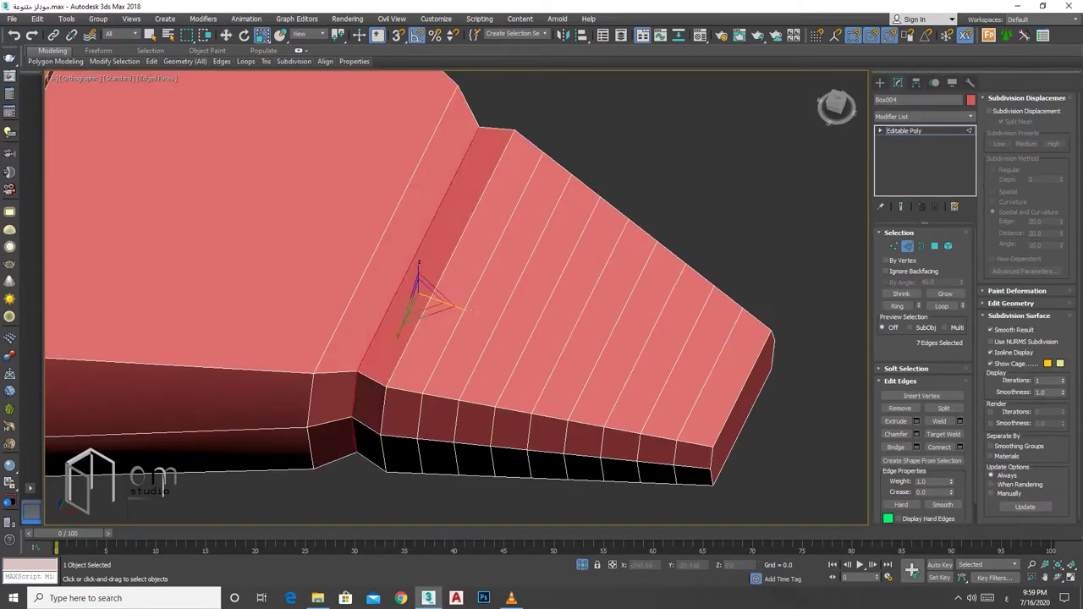
Step: Select alternate edge loops along the plug's narrow section and scale them inward to form stepped ridges
{"action": "scroll", "coordinate": [677, 381], "scroll_direction": "down", "scroll_amount": 5}
{"action": "left_click_drag", "start_coordinate": [685, 270], "coordinate": [737, 412], "text": "ctrl"}
{"action": "scroll", "coordinate": [737, 411], "scroll_direction": "up", "scroll_amount": 5}
Step: Flare the plug's narrow end by scaling its end vertices outward, and add an edge loop just behind it
{"action": "key", "text": "4"}
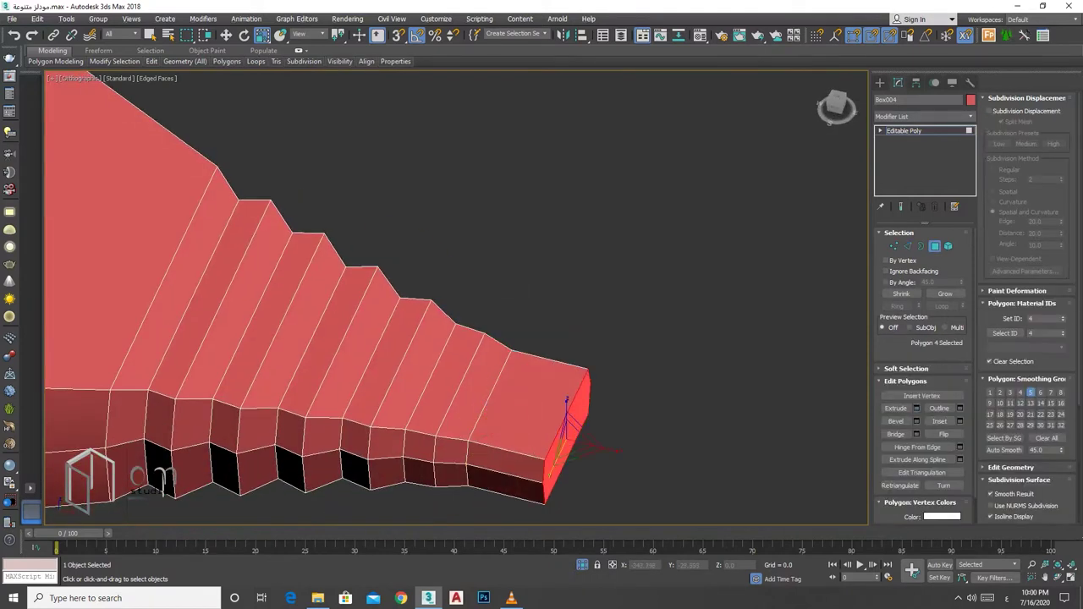
{"action": "key", "text": "1"}
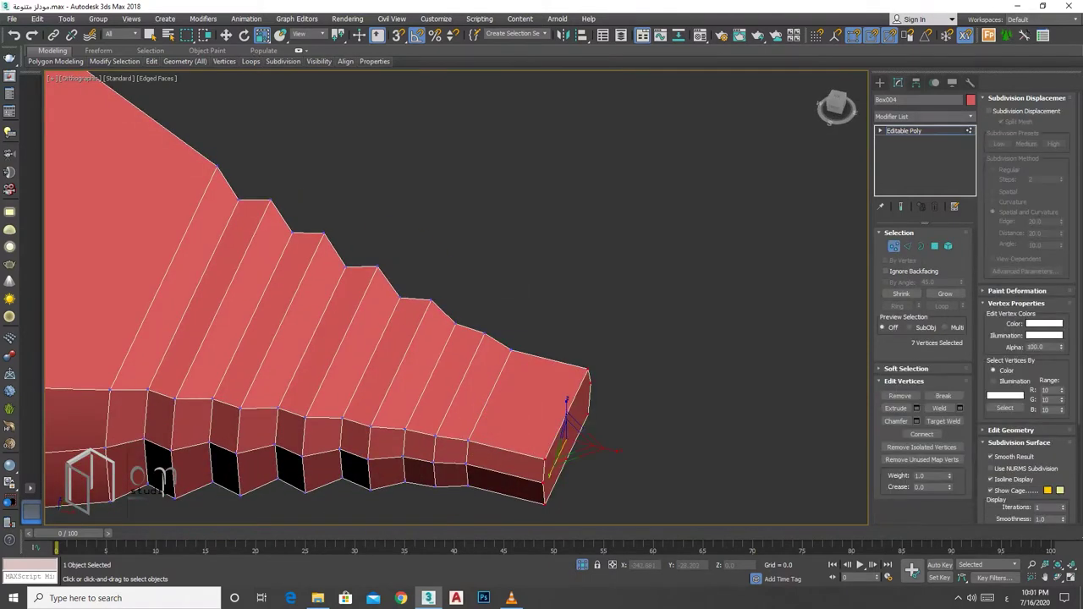
{"action": "middle_click_drag", "start_coordinate": [456, 296], "coordinate": [364, 296], "text": "alt"}
{"action": "key", "text": "2"}
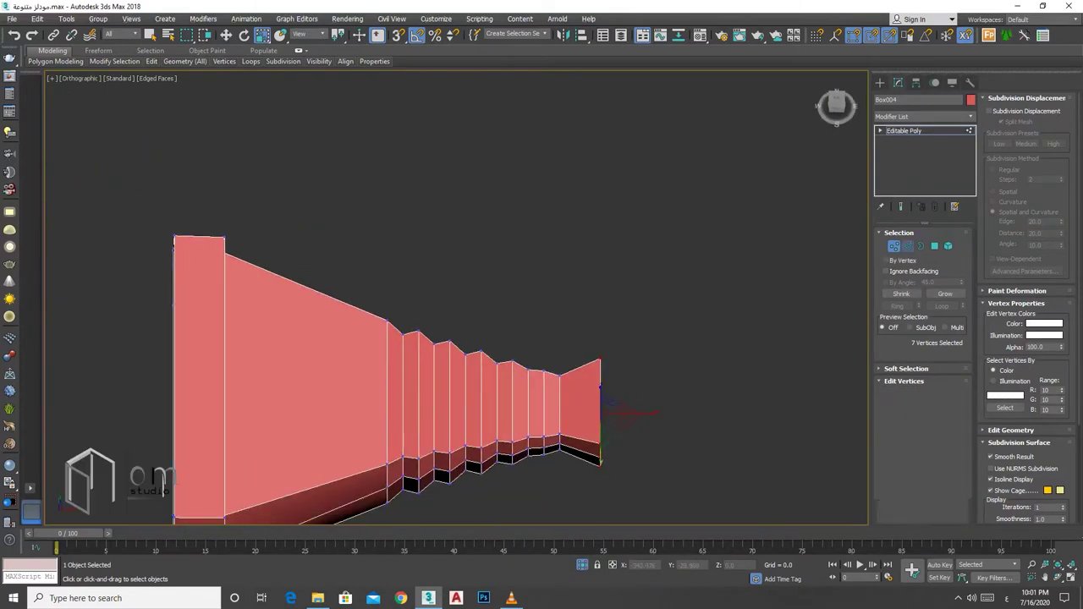
{"action": "key", "text": "t"}
{"action": "key", "text": "Escape"}
{"action": "scroll", "coordinate": [338, 355], "scroll_direction": "down", "scroll_amount": 5}
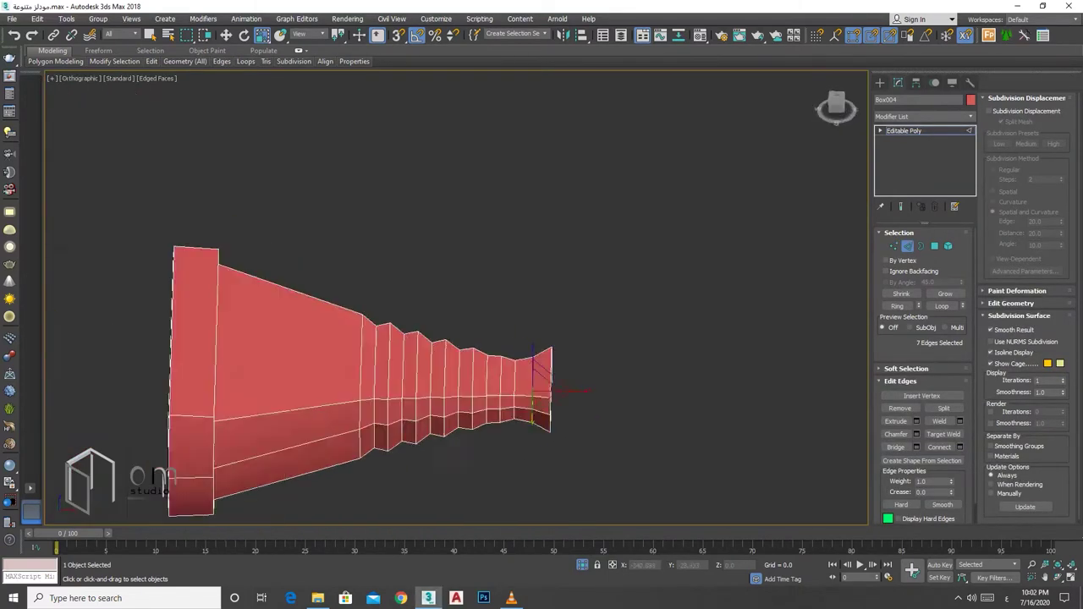
Step: Chamfer the selected edges around the plug body to add supporting loops for smoothing
{"action": "middle_click_drag", "start_coordinate": [457, 355], "coordinate": [440, 339], "text": "alt"}
{"action": "scroll", "coordinate": [457, 355], "scroll_direction": "up", "scroll_amount": 3}
{"action": "key", "text": "ctrl+shift+c"}
{"action": "key", "text": "Return"}
{"action": "scroll", "coordinate": [457, 356], "scroll_direction": "down", "scroll_amount": 5}
{"action": "scroll", "coordinate": [508, 339], "scroll_direction": "up", "scroll_amount": 6}
{"action": "mouse_move", "coordinate": [508, 339]}
{"action": "middle_mouse_down", "text": "alt"}
{"action": "mouse_move", "coordinate": [541, 322]}
{"action": "mouse_move", "coordinate": [508, 338]}
{"action": "mouse_move", "coordinate": [490, 330]}
{"action": "mouse_move", "coordinate": [440, 363]}
{"action": "mouse_move", "coordinate": [508, 321]}
{"action": "middle_mouse_up", "text": "alt"}
{"action": "scroll", "coordinate": [541, 338], "scroll_direction": "up", "scroll_amount": 4}
{"action": "key", "text": "ctrl+shift+c"}
{"action": "scroll", "coordinate": [508, 338], "scroll_direction": "down", "scroll_amount": 5}
{"action": "key", "text": "Return"}
Step: Add a TurboSmooth modifier to the plug and return to its Editable Poly level
{"action": "left_click", "coordinate": [924, 116]}
{"action": "left_click", "coordinate": [902, 435]}
{"action": "scroll", "coordinate": [440, 364], "scroll_direction": "up", "scroll_amount": 4}
{"action": "left_click", "coordinate": [903, 140]}
{"action": "scroll", "coordinate": [474, 326], "scroll_direction": "down", "scroll_amount": 6}
Step: Chamfer the plug's selected hard edges with the smoothed end result shown
{"action": "left_click", "coordinate": [915, 434]}
{"action": "left_click", "coordinate": [900, 206]}
{"action": "middle_click_drag", "start_coordinate": [593, 355], "coordinate": [609, 322], "text": "alt"}
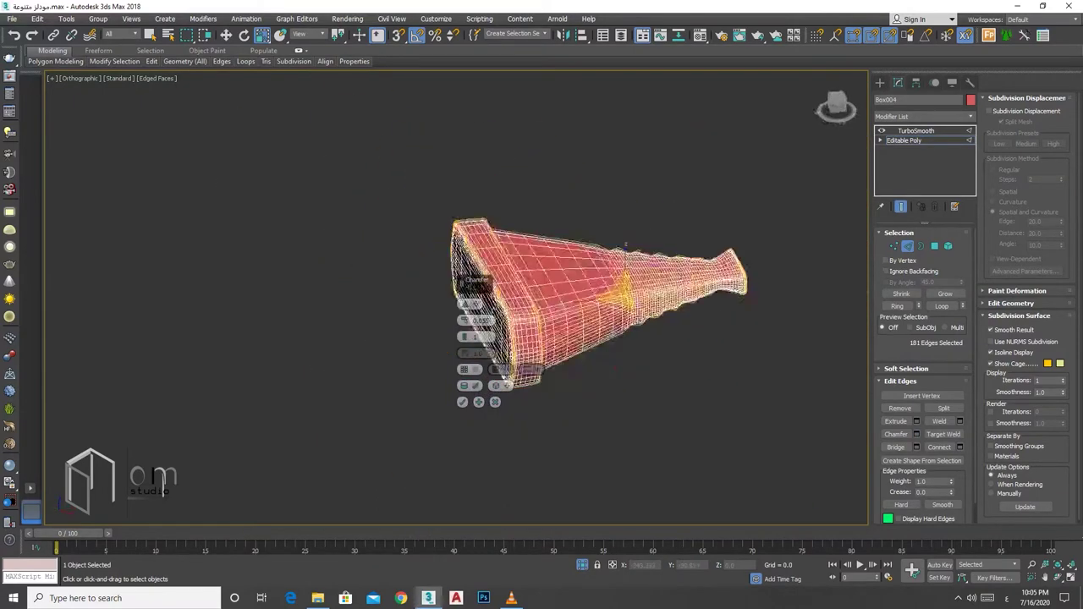
{"action": "middle_click_drag", "start_coordinate": [625, 245], "coordinate": [599, 270], "text": "alt"}
{"action": "middle_click_drag", "start_coordinate": [541, 338], "coordinate": [457, 296], "text": "alt"}
Step: Create a pin cylinder with a radius of about 0.145, rotate it to lie horizontally and place it against the plug's wide face
{"action": "left_click", "coordinate": [880, 82]}
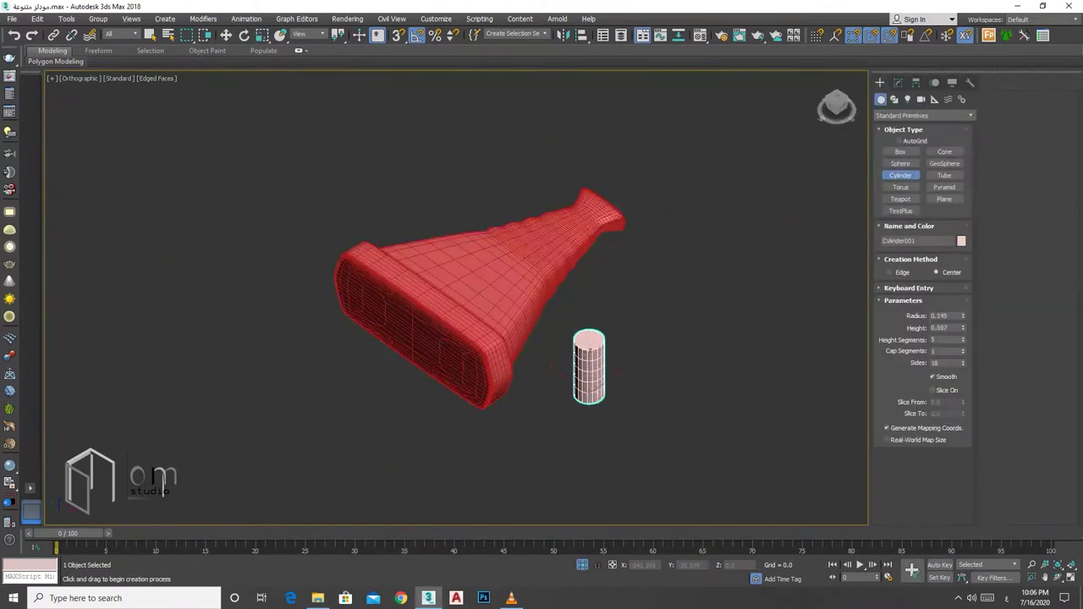
{"action": "key", "text": "e"}
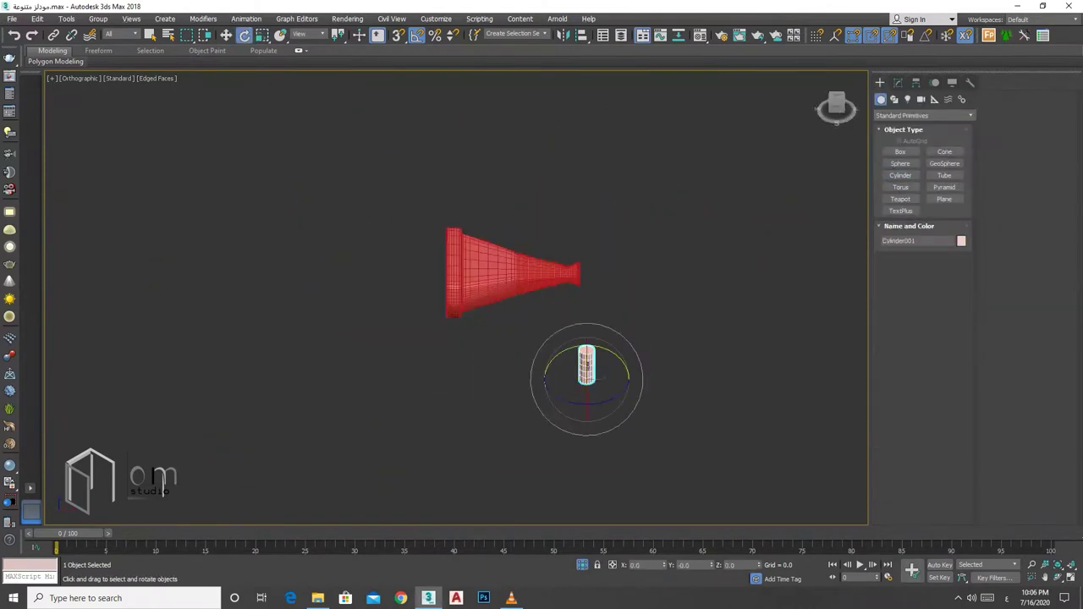
{"action": "key", "text": "t"}
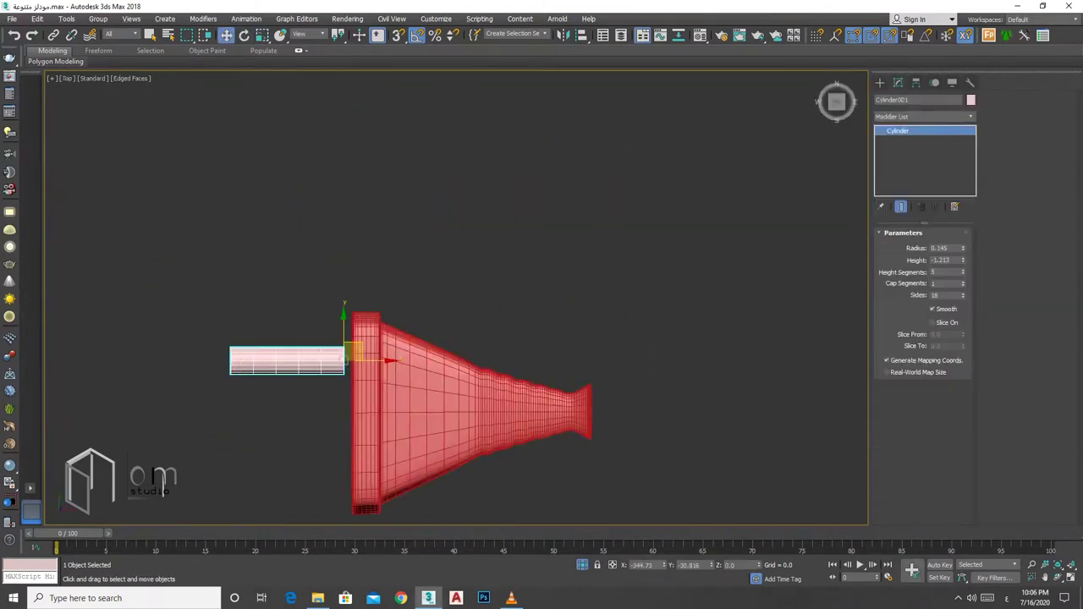
Step: Convert the pin to an editable poly and add an edge loop for a groove around its middle
{"action": "scroll", "coordinate": [457, 338], "scroll_direction": "down", "scroll_amount": 3}
{"action": "scroll", "coordinate": [456, 338], "scroll_direction": "up", "scroll_amount": 5}
{"action": "middle_click_drag", "start_coordinate": [457, 338], "coordinate": [508, 313], "text": "alt"}
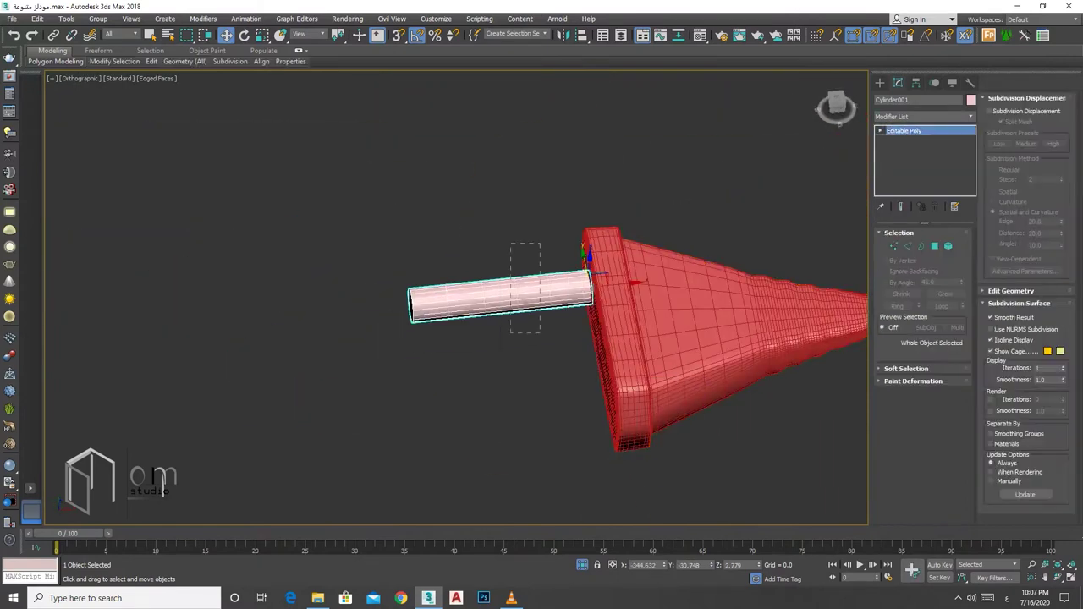
{"action": "scroll", "coordinate": [457, 339], "scroll_direction": "up", "scroll_amount": 5}
{"action": "scroll", "coordinate": [457, 339], "scroll_direction": "down", "scroll_amount": 4}
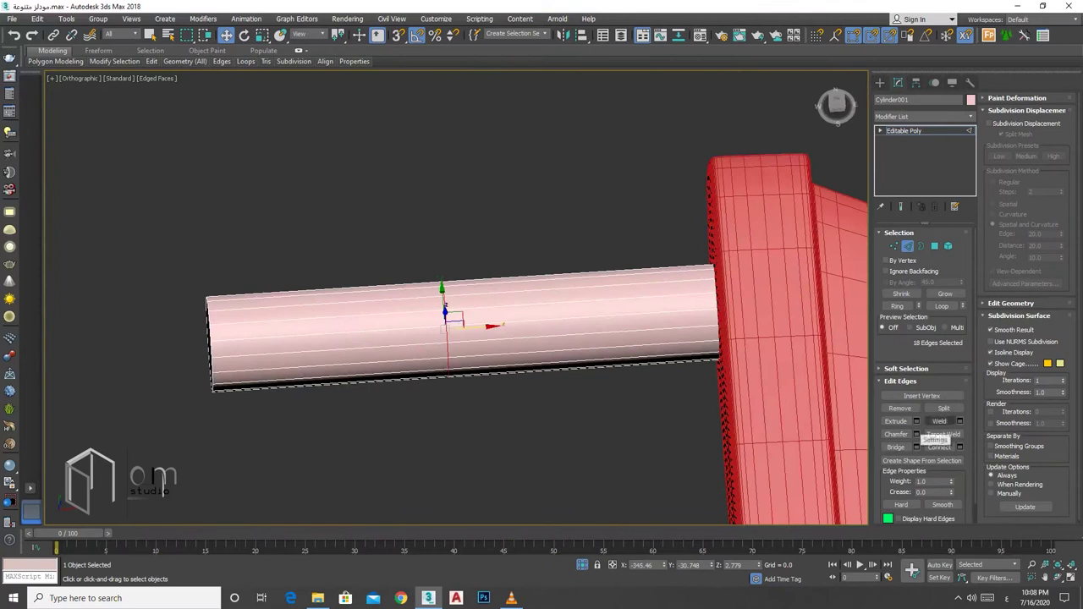
Step: Round the pin's free end by chamfering the edges around its end face
{"action": "key", "text": "4"}
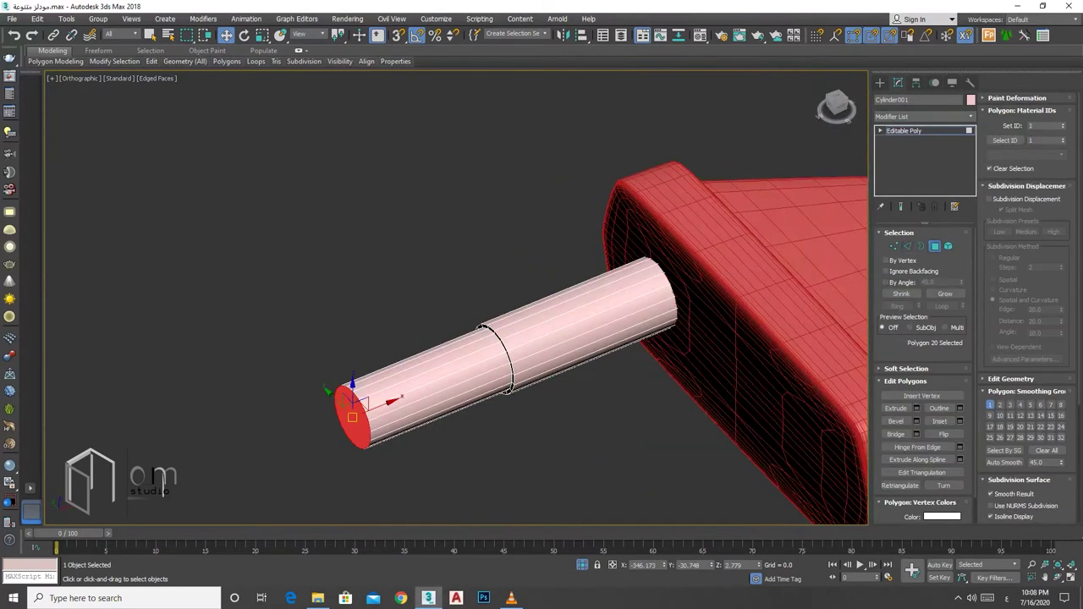
{"action": "key", "text": "2"}
{"action": "scroll", "coordinate": [457, 339], "scroll_direction": "up", "scroll_amount": 4}
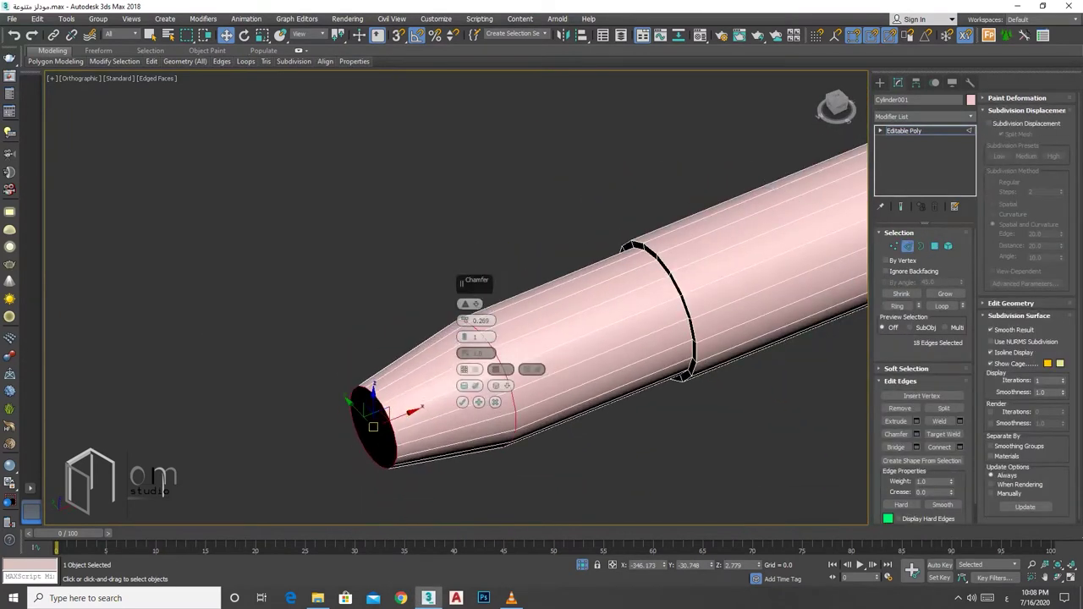
{"action": "scroll", "coordinate": [457, 338], "scroll_direction": "down", "scroll_amount": 4}
{"action": "middle_click_drag", "start_coordinate": [457, 339], "coordinate": [542, 305], "text": "alt"}
Step: Select the polygons of the pin's front section and open Material #2's diffuse colour
{"action": "key", "text": "4"}
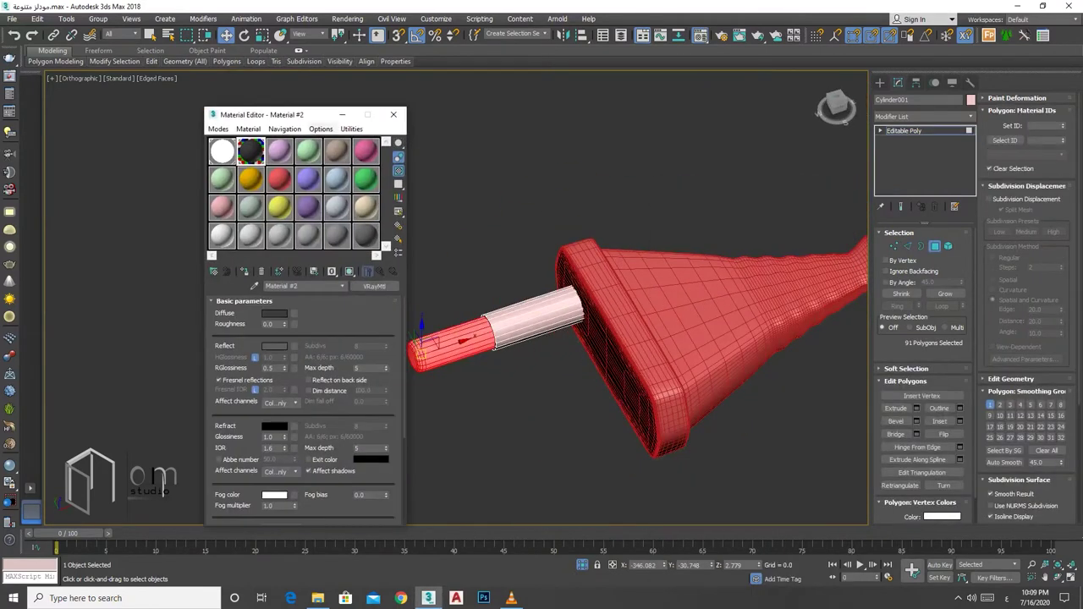
{"action": "left_click", "coordinate": [275, 313]}
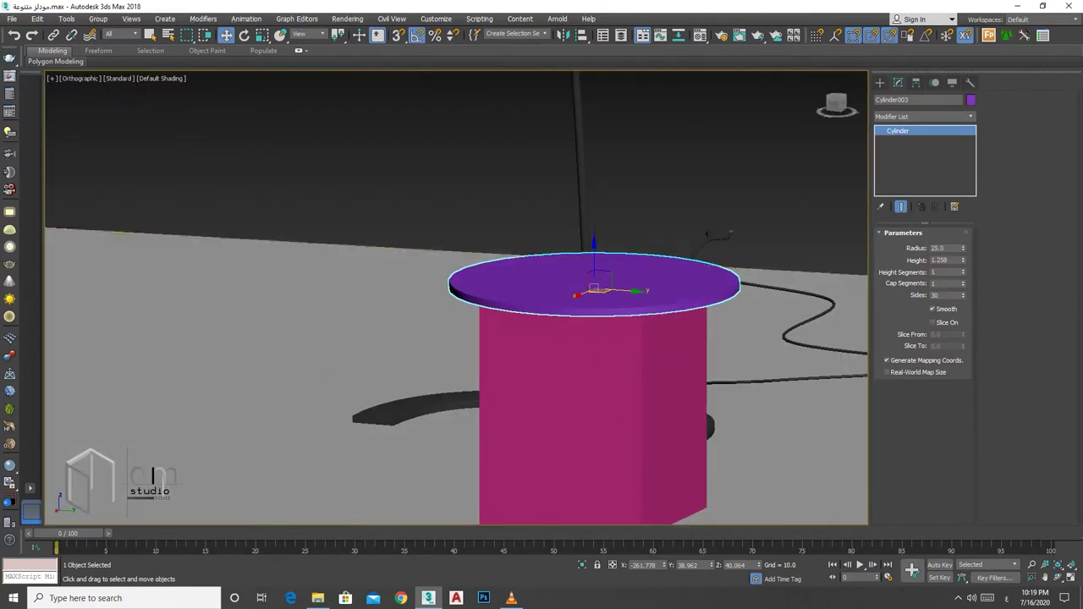
Step: Convert the round tabletop disc to an editable poly
{"action": "right_click", "coordinate": [581, 247]}
{"action": "left_click", "coordinate": [738, 380]}
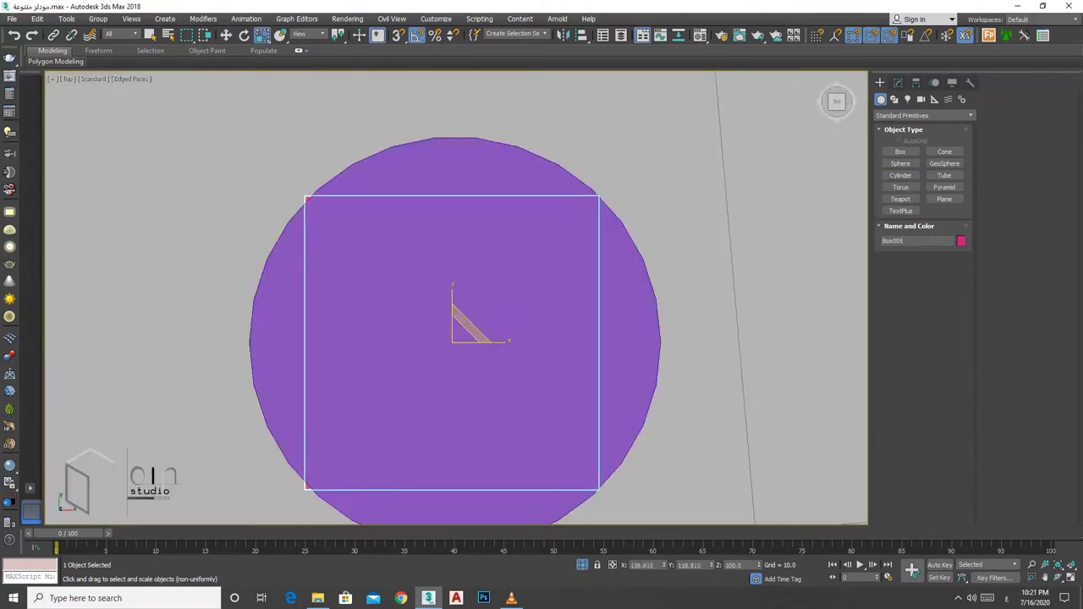
Step: Create a base cylinder beneath the tabletop with radius 15.236, height 1.2 and 45 sides
{"action": "key", "text": "w"}
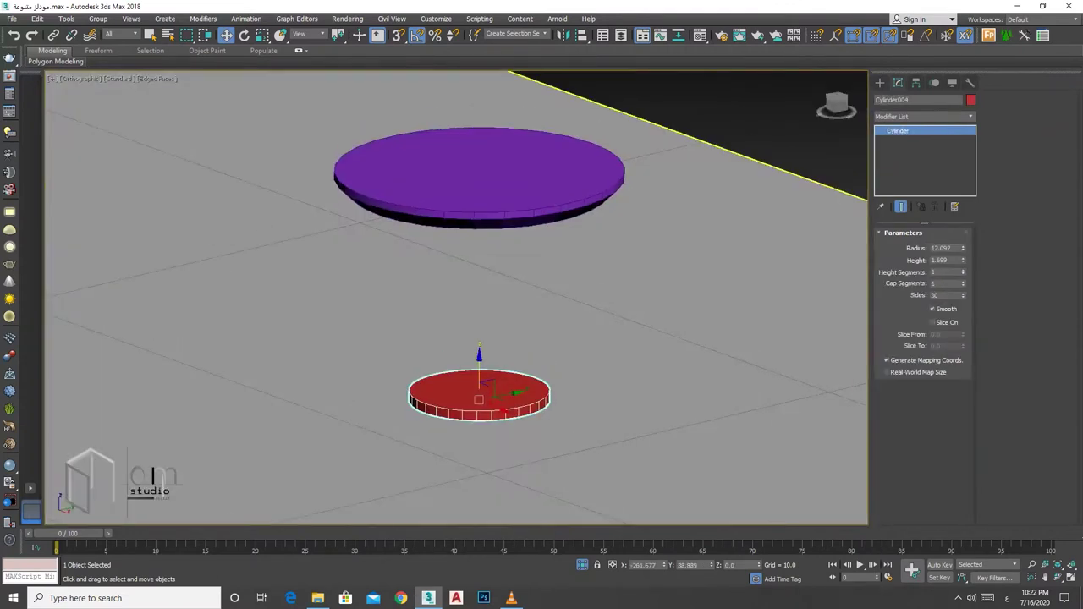
{"action": "scroll", "coordinate": [479, 354], "scroll_direction": "up", "scroll_amount": 3}
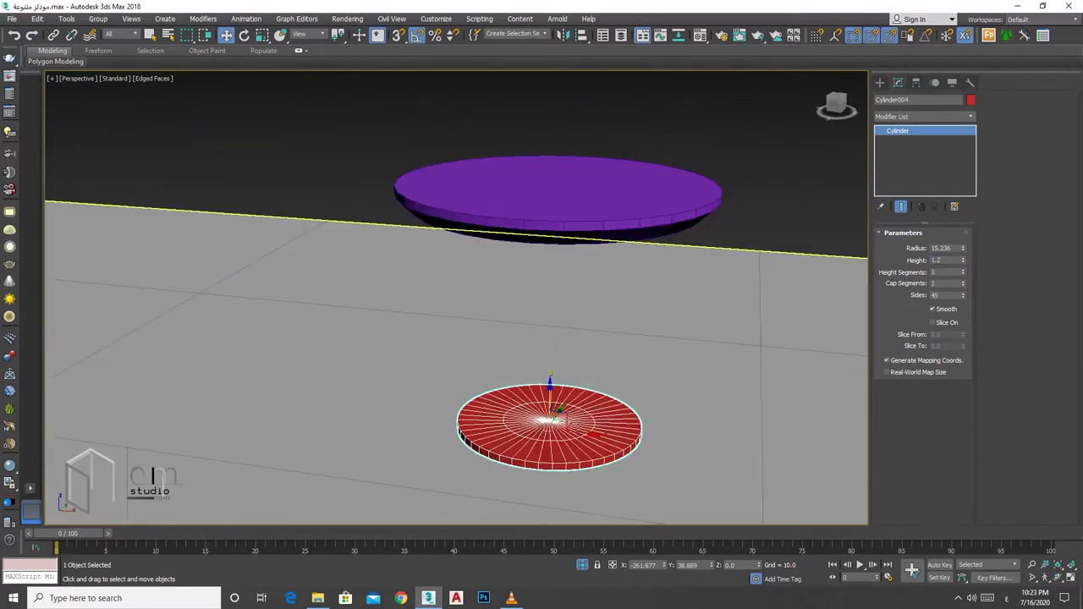
Step: Convert the table base to an editable poly, shape its centre into a stem reaching the tabletop and chamfer the stem's upper edge loop
{"action": "middle_click_drag", "start_coordinate": [457, 338], "coordinate": [457, 313], "text": "alt"}
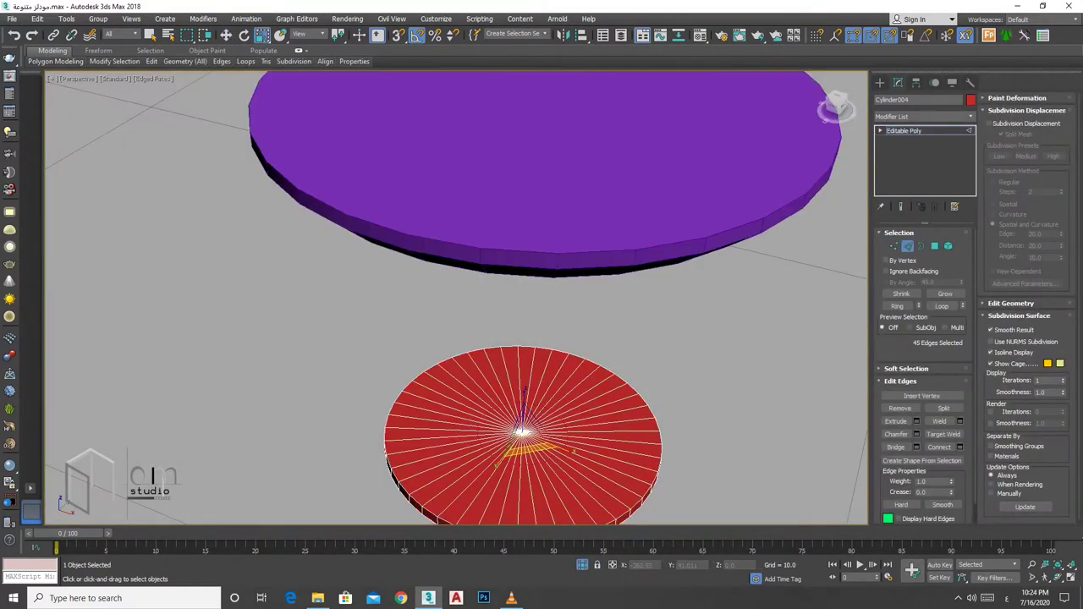
{"action": "key", "text": "F3"}
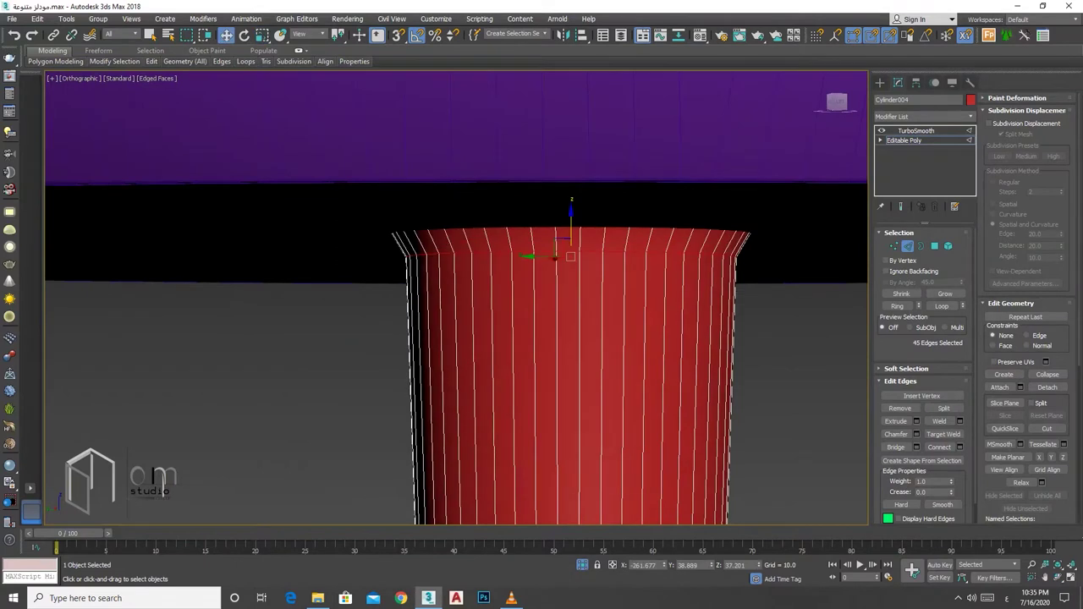
{"action": "left_click", "coordinate": [915, 435]}
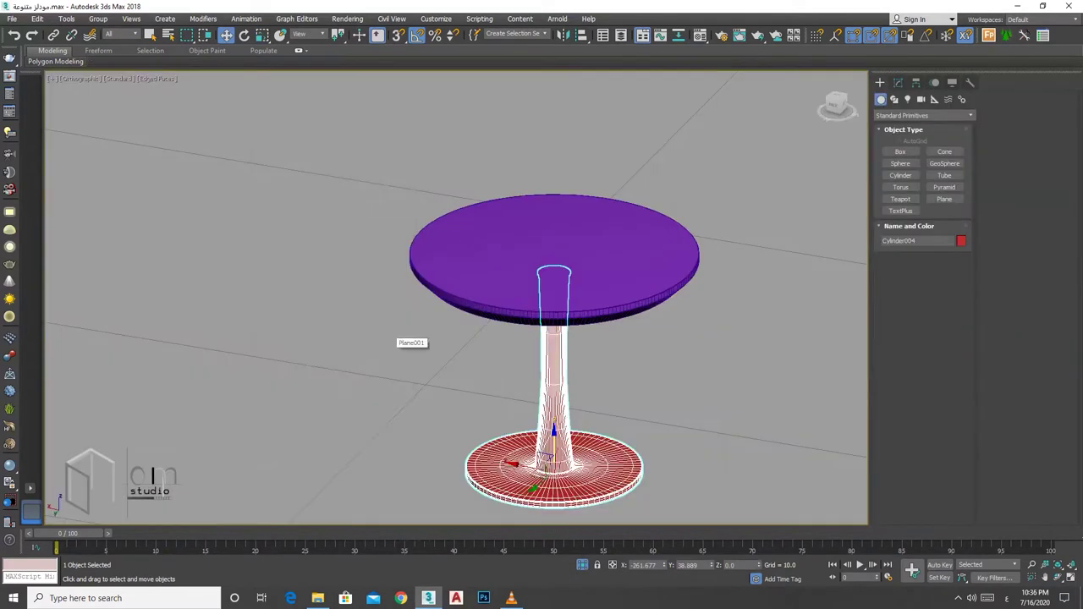
Step: Give Material #4 a dark diffuse and light grey reflection colour, and set its reflection glossiness to 0.9
{"action": "key", "text": "m"}
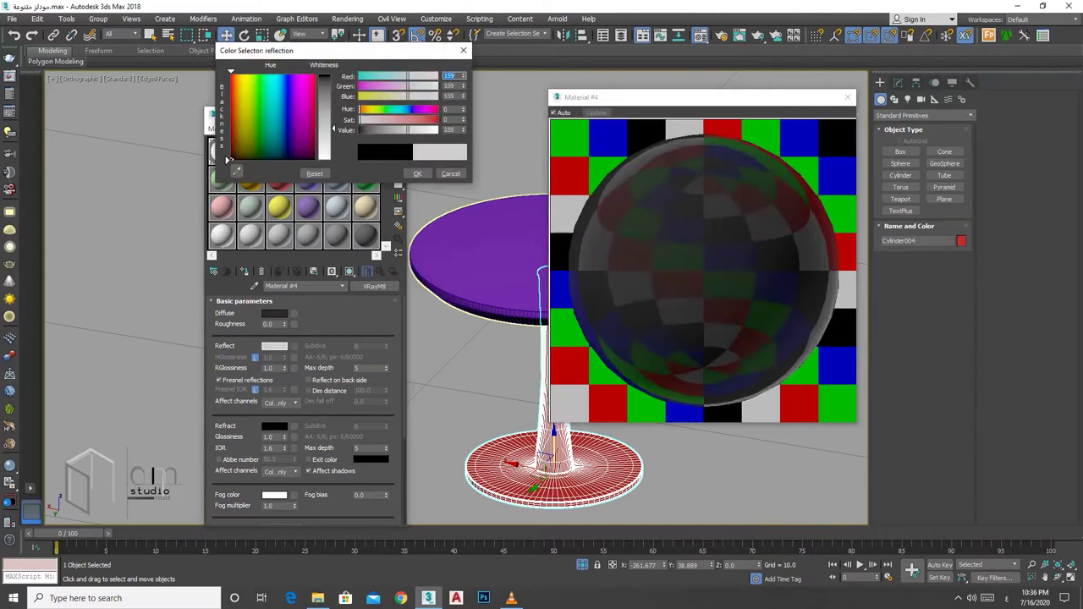
{"action": "left_click", "coordinate": [269, 368]}
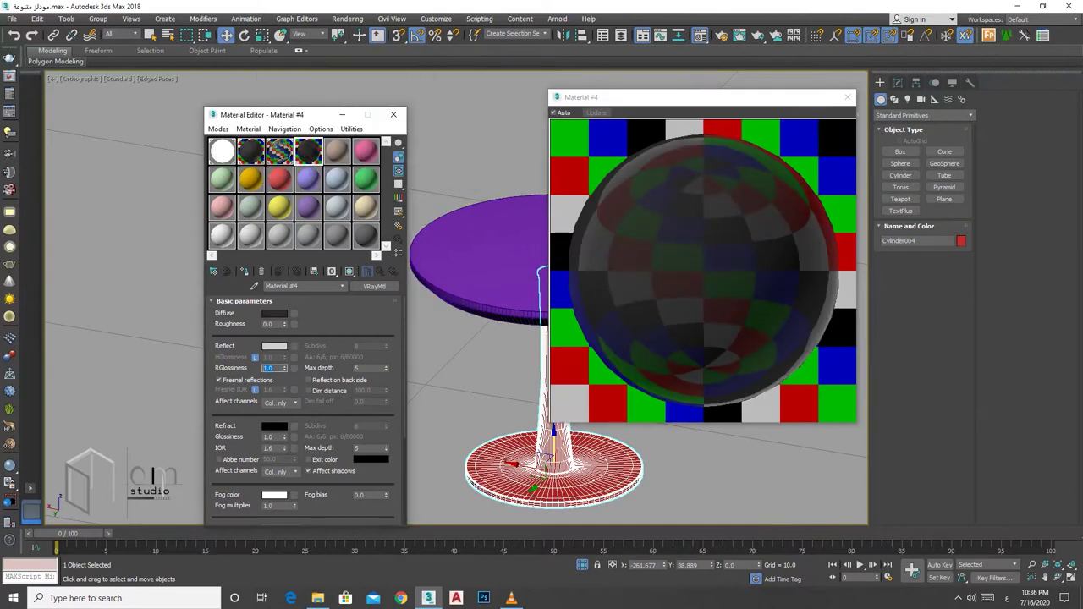
{"action": "type", "text": ".9"}
{"action": "key", "text": "Return"}
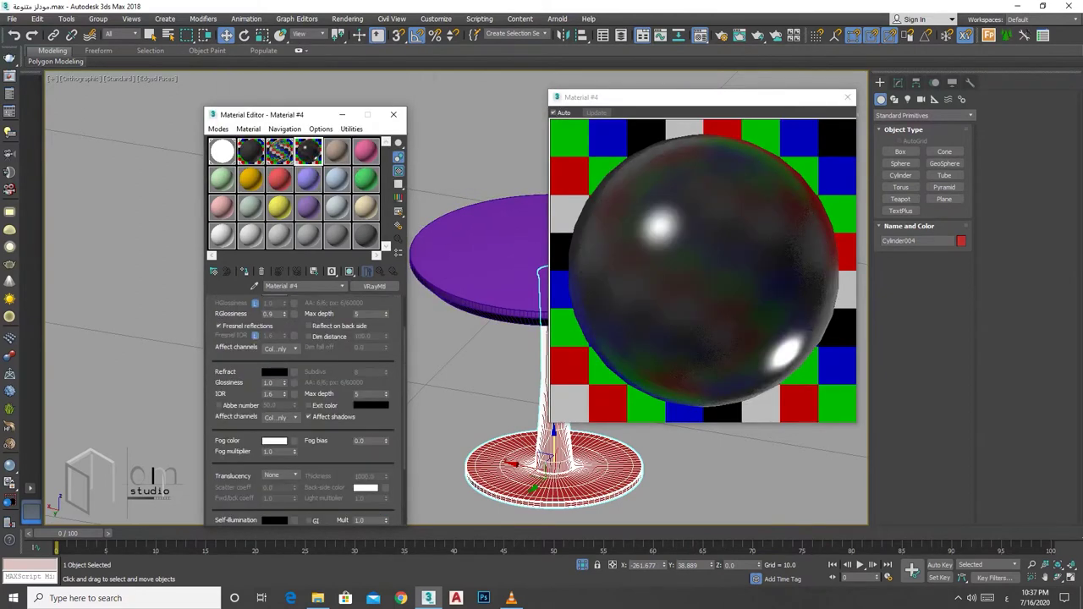
Step: Lower Material #4's reflection glossiness to 0.8 and assign the material to the tabletop and its base
{"action": "scroll", "coordinate": [302, 406], "scroll_direction": "up", "scroll_amount": 5}
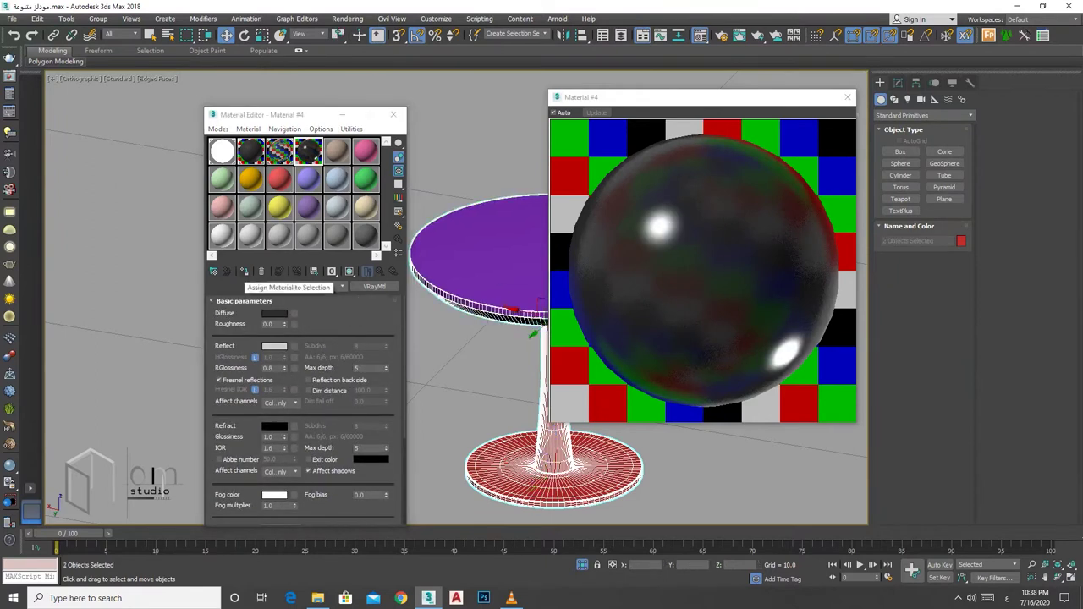
{"action": "left_click", "coordinate": [245, 272]}
{"action": "key", "text": "m"}
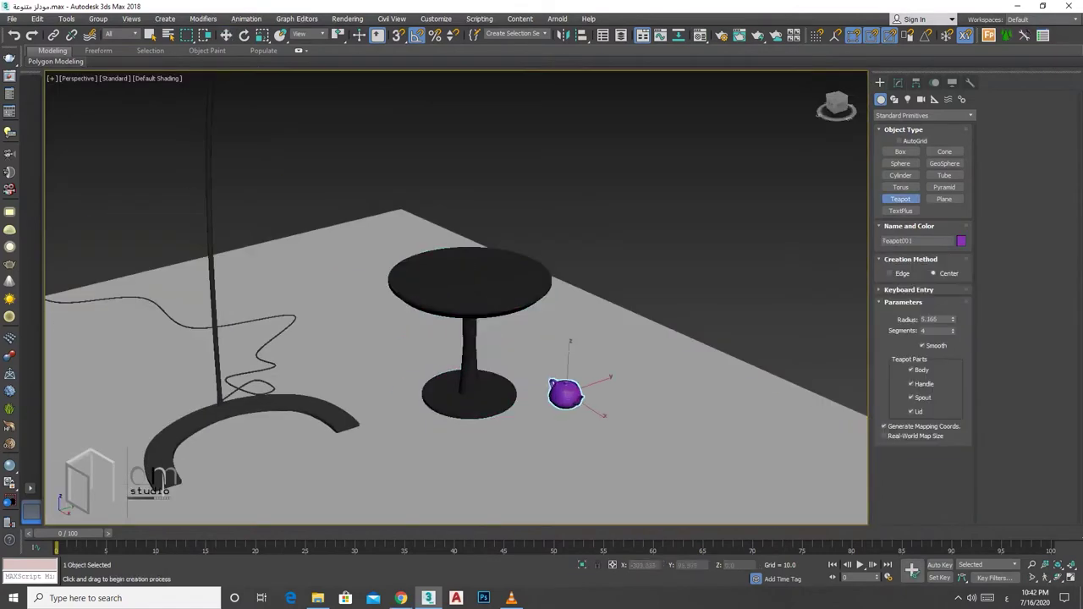
Step: Move the teapot onto the tabletop
{"action": "key", "text": "w"}
{"action": "key", "text": "z"}
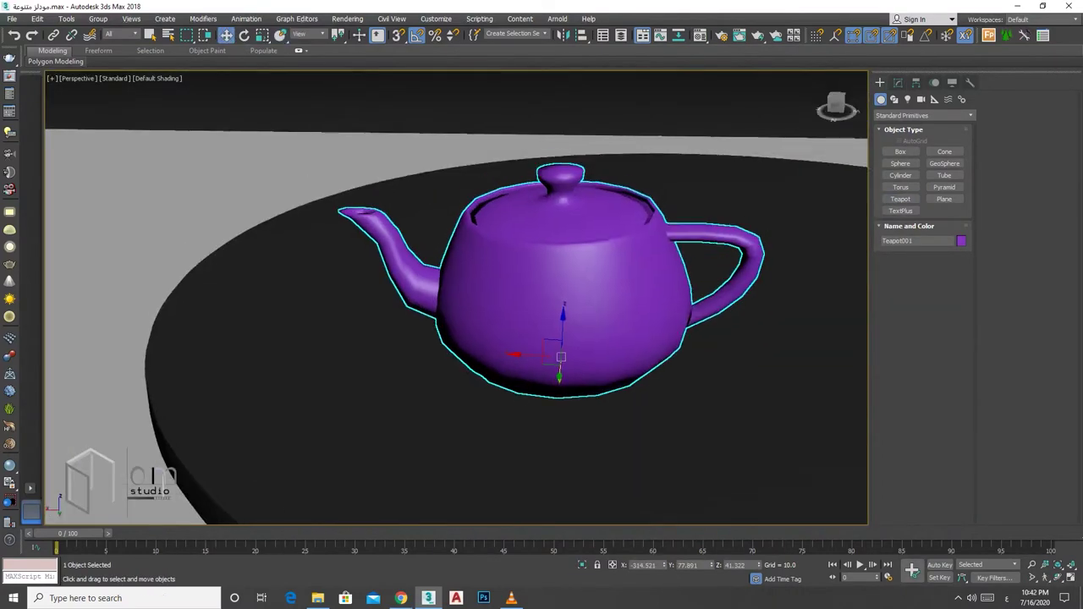
Step: Try to convert the teapot to an editable poly for vertex editing
{"action": "right_click", "coordinate": [583, 279]}
{"action": "left_click", "coordinate": [660, 419]}
{"action": "key", "text": "F4"}
{"action": "key", "text": "1"}
{"action": "middle_click_drag", "start_coordinate": [457, 296], "coordinate": [474, 254], "text": "alt"}
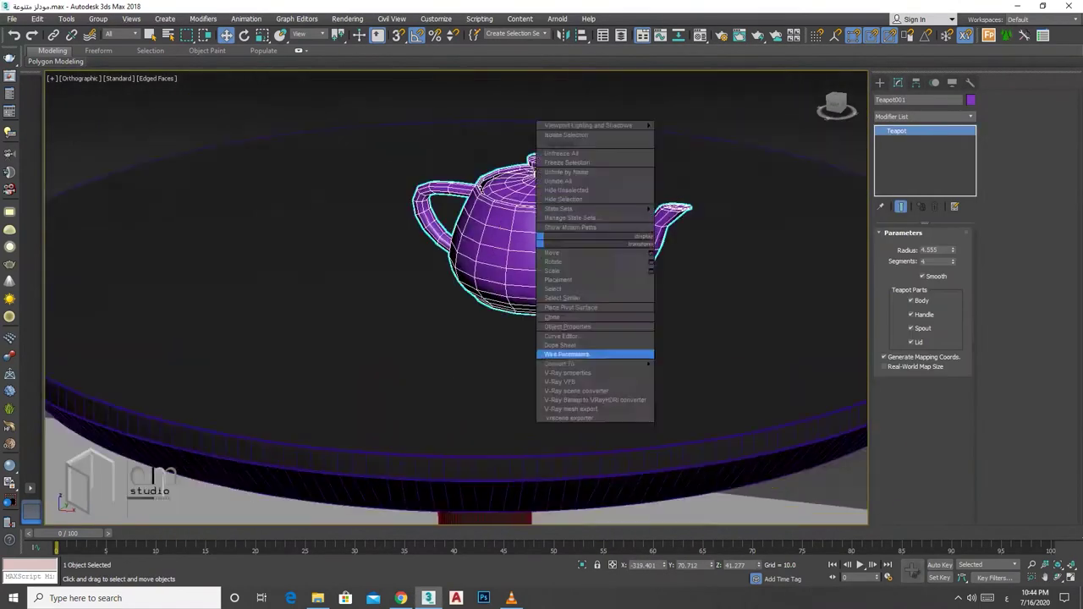
Step: Convert the teapot to an editable poly and reshape its body into a cup with FFD 3x3x3 control points
{"action": "left_click", "coordinate": [596, 353]}
{"action": "key", "text": "1"}
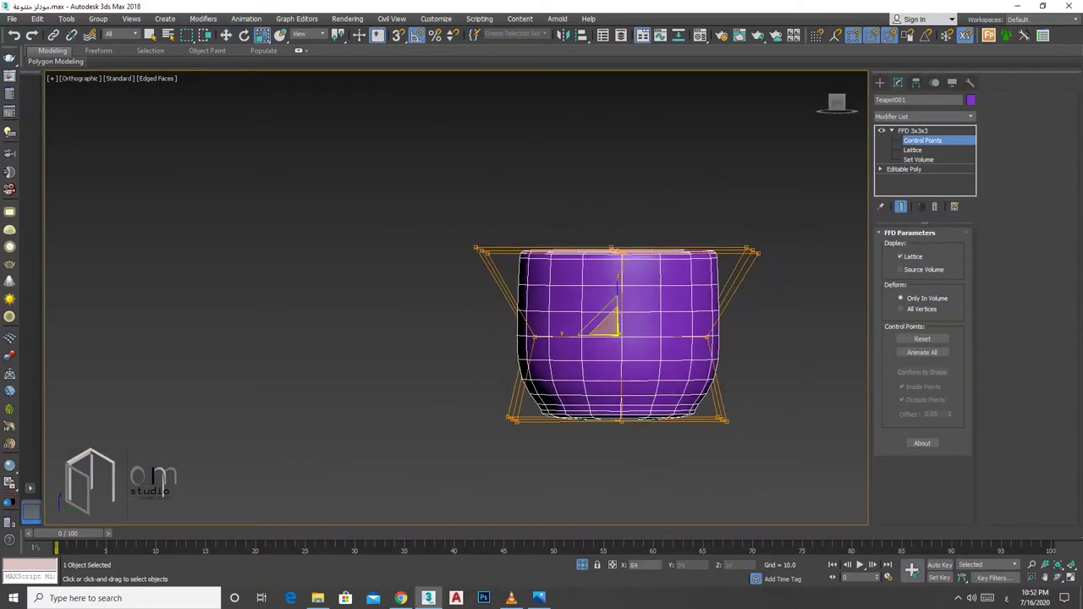
{"action": "middle_click_drag", "start_coordinate": [542, 338], "coordinate": [567, 246], "text": "alt"}
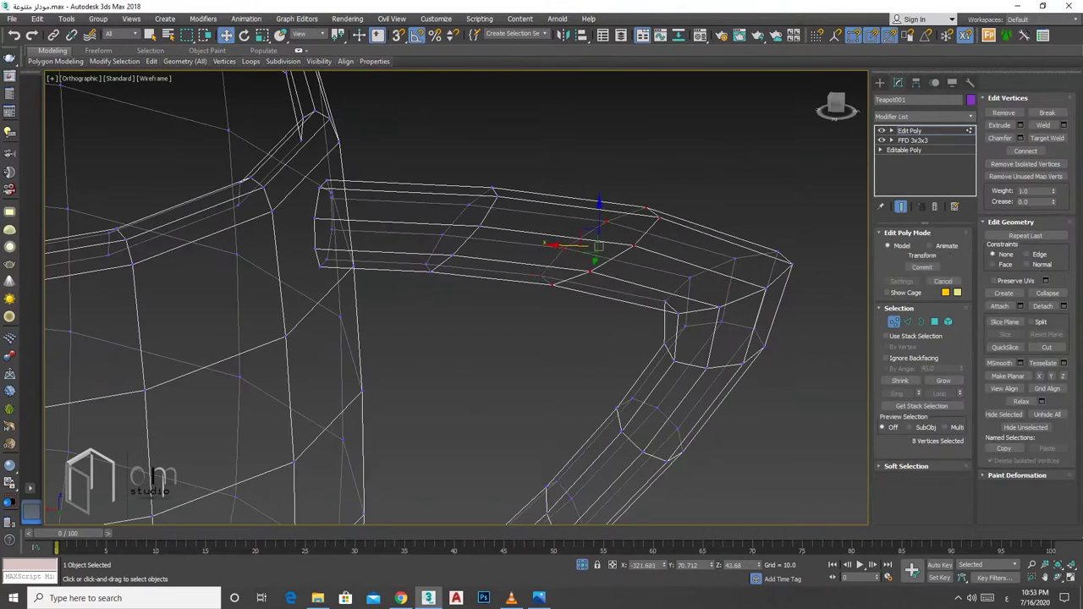
Step: Reposition the vertex rings of the cup's handle in Edit Poly to form an evenly curved loop
{"action": "scroll", "coordinate": [592, 245], "scroll_direction": "down", "scroll_amount": 5}
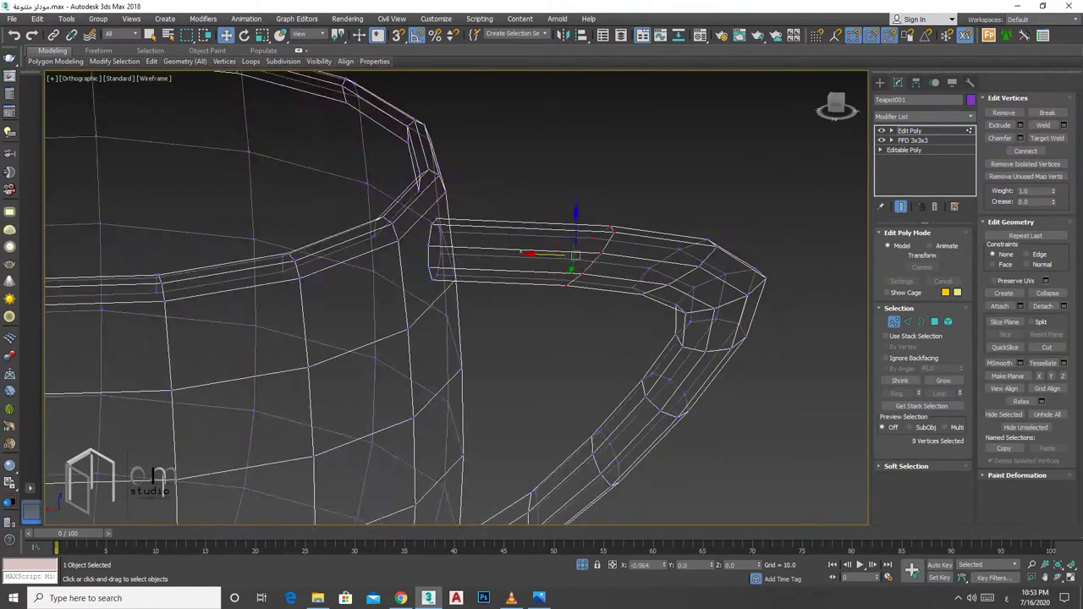
{"action": "scroll", "coordinate": [592, 246], "scroll_direction": "up", "scroll_amount": 4}
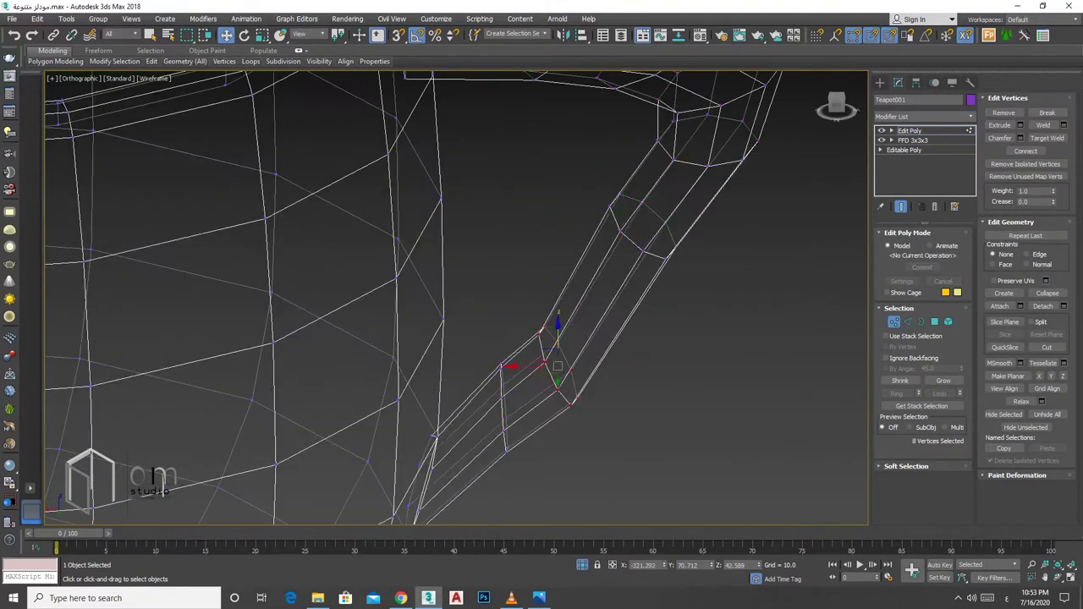
{"action": "scroll", "coordinate": [457, 296], "scroll_direction": "down", "scroll_amount": 3}
{"action": "mouse_move", "coordinate": [457, 296]}
{"action": "middle_mouse_down", "text": "alt"}
{"action": "mouse_move", "coordinate": [592, 254]}
{"action": "mouse_move", "coordinate": [592, 301]}
{"action": "middle_mouse_up", "text": "alt"}
{"action": "key", "text": "F3"}
{"action": "key", "text": "2"}
{"action": "key", "text": "w"}
{"action": "scroll", "coordinate": [592, 304], "scroll_direction": "down", "scroll_amount": 2}
{"action": "middle_click_drag", "start_coordinate": [457, 343], "coordinate": [483, 321], "text": "alt"}
Step: Apply a TurboSmooth modifier to the cup and return to its Edit Poly level
{"action": "left_click", "coordinate": [924, 115]}
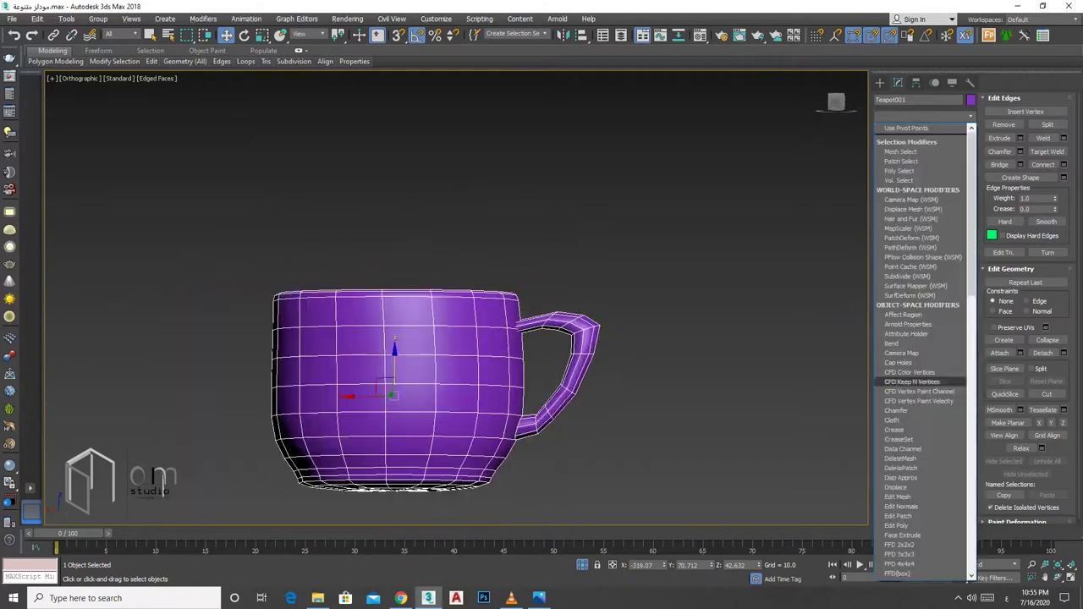
{"action": "left_click", "coordinate": [914, 338]}
{"action": "key", "text": "F4"}
{"action": "scroll", "coordinate": [634, 339], "scroll_direction": "up", "scroll_amount": 2}
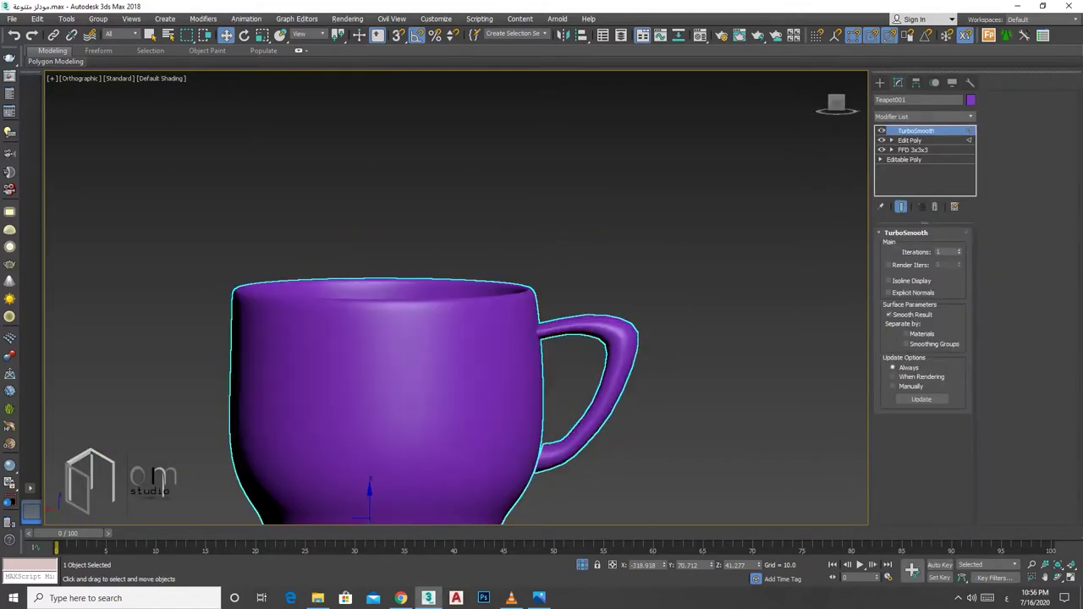
{"action": "left_click", "coordinate": [910, 139]}
{"action": "key", "text": "F4"}
{"action": "scroll", "coordinate": [381, 339], "scroll_direction": "up", "scroll_amount": 3}
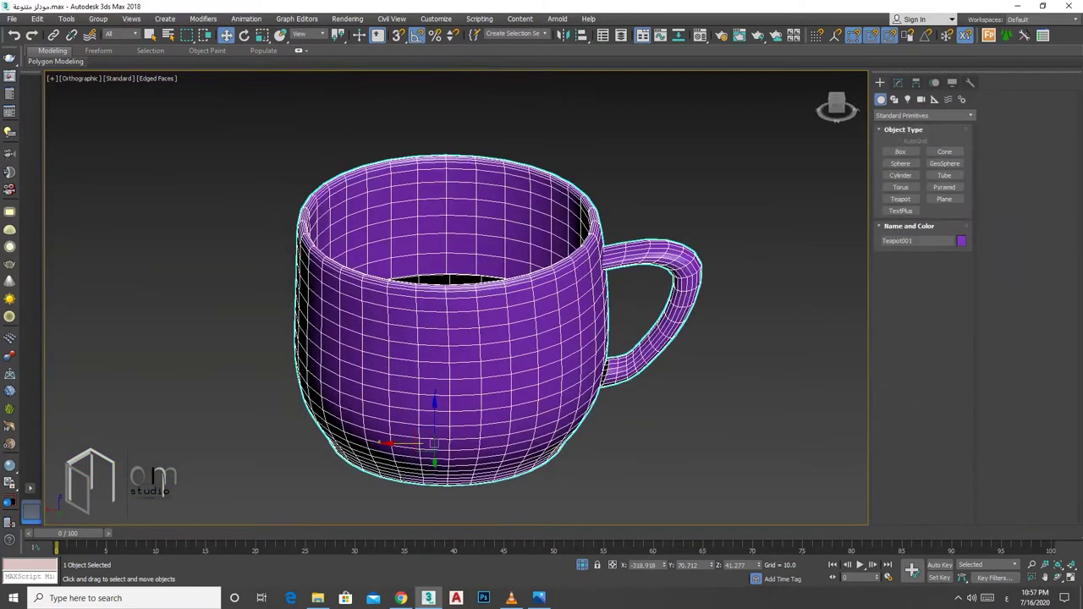
Step: Create a flat, wide cylinder beneath the cup as the saucer and convert it to an editable poly
{"action": "left_click", "coordinate": [900, 176]}
{"action": "left_click_drag", "start_coordinate": [520, 419], "coordinate": [677, 419]}
{"action": "left_click", "coordinate": [898, 82]}
{"action": "scroll", "coordinate": [457, 297], "scroll_direction": "up", "scroll_amount": 5}
{"action": "key", "text": "f"}
{"action": "key", "text": "z"}
{"action": "middle_click_drag", "start_coordinate": [643, 280], "coordinate": [719, 373], "text": "alt"}
{"action": "right_click", "coordinate": [719, 373]}
{"action": "left_click", "coordinate": [812, 513]}
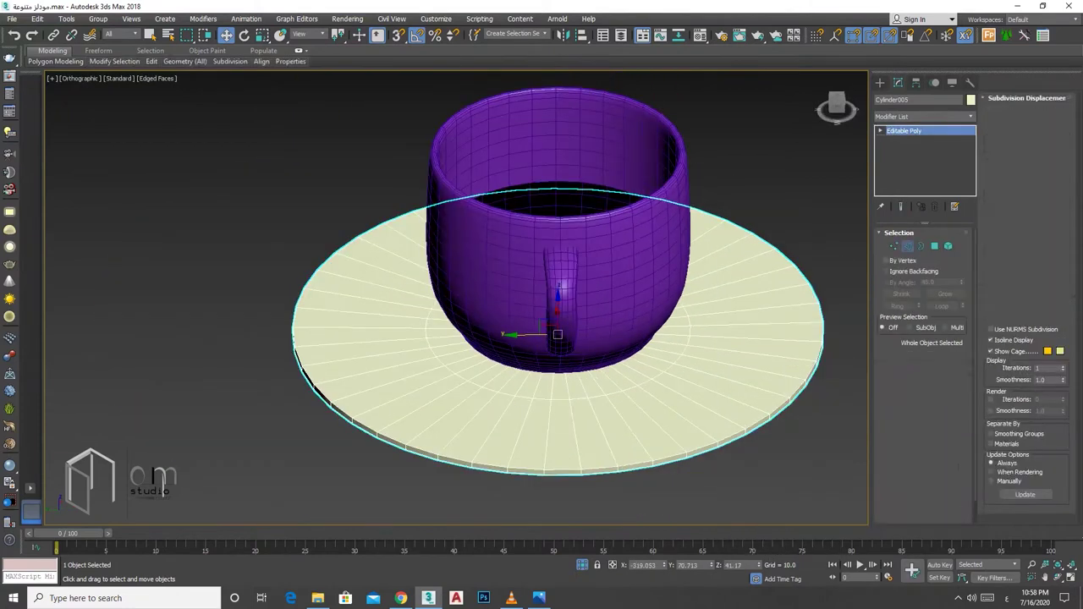
Step: Shape the disc under the cup into a saucer and chamfer its selected edges
{"action": "key", "text": "2"}
{"action": "mouse_move", "coordinate": [541, 296]}
{"action": "middle_mouse_down", "text": "alt"}
{"action": "mouse_move", "coordinate": [558, 271]}
{"action": "mouse_move", "coordinate": [593, 254]}
{"action": "mouse_move", "coordinate": [584, 321]}
{"action": "mouse_move", "coordinate": [542, 296]}
{"action": "mouse_move", "coordinate": [542, 254]}
{"action": "mouse_move", "coordinate": [542, 339]}
{"action": "middle_mouse_up", "text": "alt"}
{"action": "key", "text": "F3"}
{"action": "key", "text": "F3"}
{"action": "scroll", "coordinate": [525, 296], "scroll_direction": "up", "scroll_amount": 3}
{"action": "key", "text": "ctrl+shift+c"}
{"action": "left_click", "coordinate": [462, 402]}
Step: Apply a TurboSmooth modifier to the saucer
{"action": "left_click", "coordinate": [924, 116]}
{"action": "scroll", "coordinate": [926, 338], "scroll_direction": "down", "scroll_amount": 5}
{"action": "left_click", "coordinate": [922, 423]}
Step: Adjust the cup's FFD 3x3x3 control points above the saucer and return to the cup's Edit Poly level
{"action": "left_click", "coordinate": [559, 195]}
{"action": "key", "text": "F4"}
{"action": "scroll", "coordinate": [542, 296], "scroll_direction": "up", "scroll_amount": 3}
{"action": "scroll", "coordinate": [542, 296], "scroll_direction": "up", "scroll_amount": 2}
{"action": "middle_click_drag", "start_coordinate": [542, 296], "coordinate": [541, 237], "text": "alt"}
{"action": "left_click", "coordinate": [891, 150]}
{"action": "left_click", "coordinate": [922, 159]}
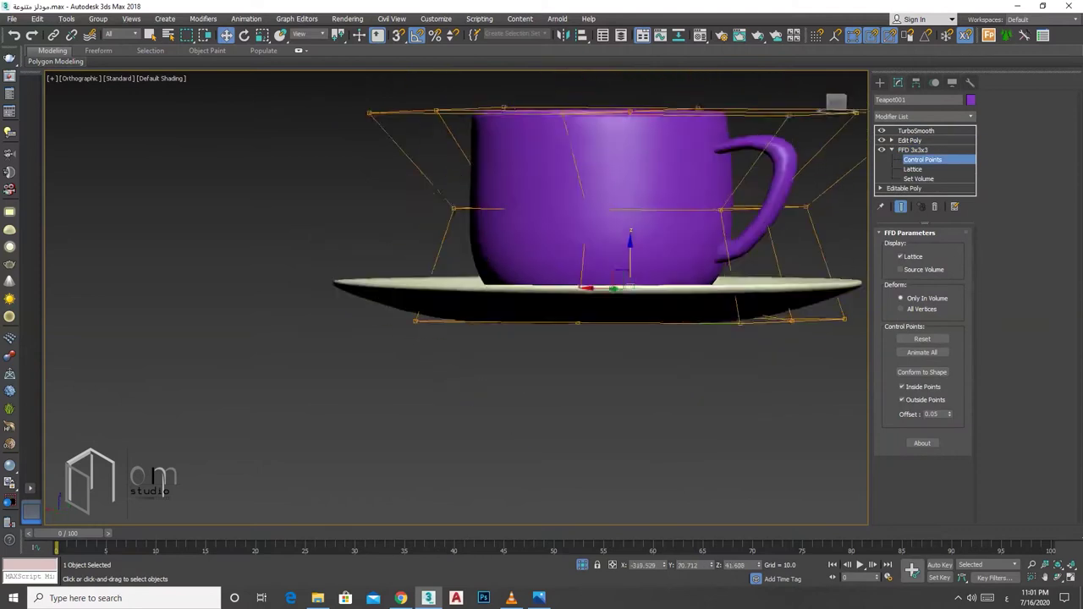
{"action": "scroll", "coordinate": [542, 296], "scroll_direction": "up", "scroll_amount": 3}
{"action": "mouse_move", "coordinate": [541, 296]}
{"action": "middle_mouse_down", "text": "alt"}
{"action": "mouse_move", "coordinate": [541, 381]}
{"action": "mouse_move", "coordinate": [542, 287]}
{"action": "middle_mouse_up", "text": "alt"}
{"action": "scroll", "coordinate": [541, 296], "scroll_direction": "up", "scroll_amount": 4}
{"action": "left_click", "coordinate": [910, 140]}
{"action": "scroll", "coordinate": [541, 296], "scroll_direction": "down", "scroll_amount": 5}
Step: Create a cylinder inside the cup as the drink's surface and convert it to an editable poly
{"action": "left_click", "coordinate": [880, 82]}
{"action": "scroll", "coordinate": [541, 296], "scroll_direction": "up", "scroll_amount": 2}
{"action": "scroll", "coordinate": [541, 296], "scroll_direction": "down", "scroll_amount": 2}
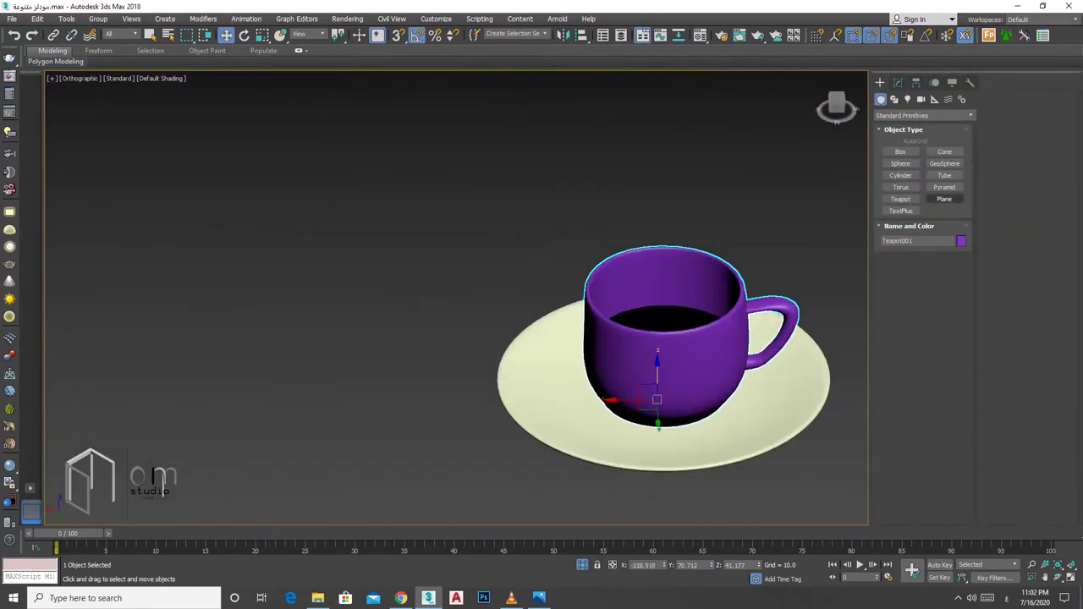
{"action": "left_click_drag", "start_coordinate": [658, 427], "coordinate": [715, 440]}
{"action": "mouse_move", "coordinate": [541, 296]}
{"action": "middle_mouse_down", "text": "alt"}
{"action": "mouse_move", "coordinate": [542, 212]}
{"action": "mouse_move", "coordinate": [541, 296]}
{"action": "middle_mouse_up", "text": "alt"}
{"action": "key", "text": "w"}
{"action": "scroll", "coordinate": [706, 339], "scroll_direction": "up", "scroll_amount": 5}
{"action": "scroll", "coordinate": [707, 339], "scroll_direction": "down", "scroll_amount": 5}
{"action": "left_click", "coordinate": [898, 82]}
{"action": "right_click", "coordinate": [681, 401]}
{"action": "mouse_move", "coordinate": [761, 526]}
{"action": "left_click", "coordinate": [835, 534]}
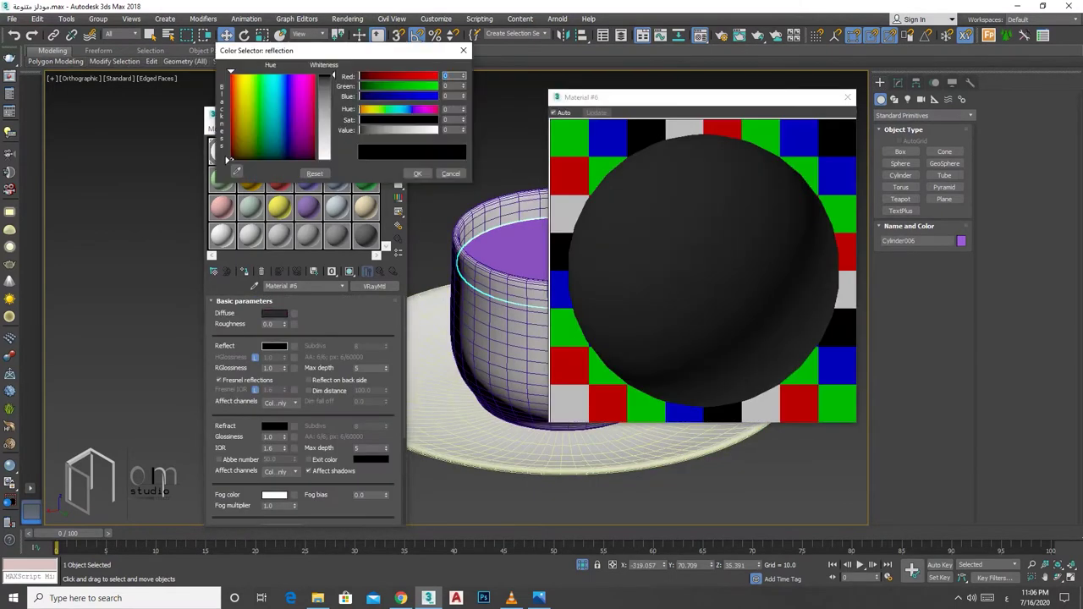
Step: Lighten the reflection colour of Material #6 to grey
{"action": "left_click_drag", "start_coordinate": [332, 75], "coordinate": [333, 109]}
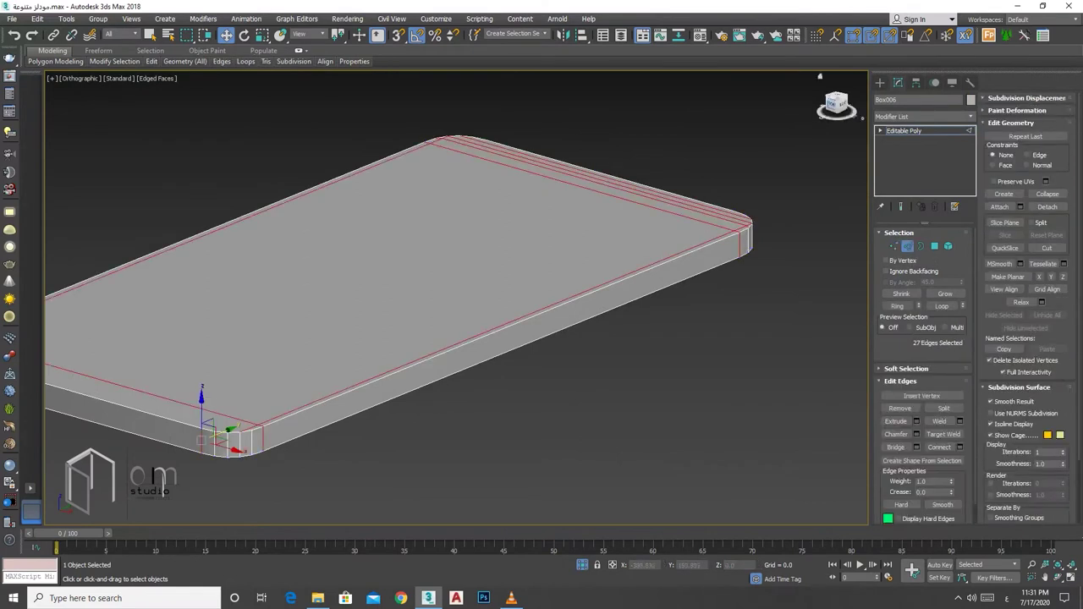
Step: Add two horizontal edge loops around the sides of the phone body
{"action": "key", "text": "f"}
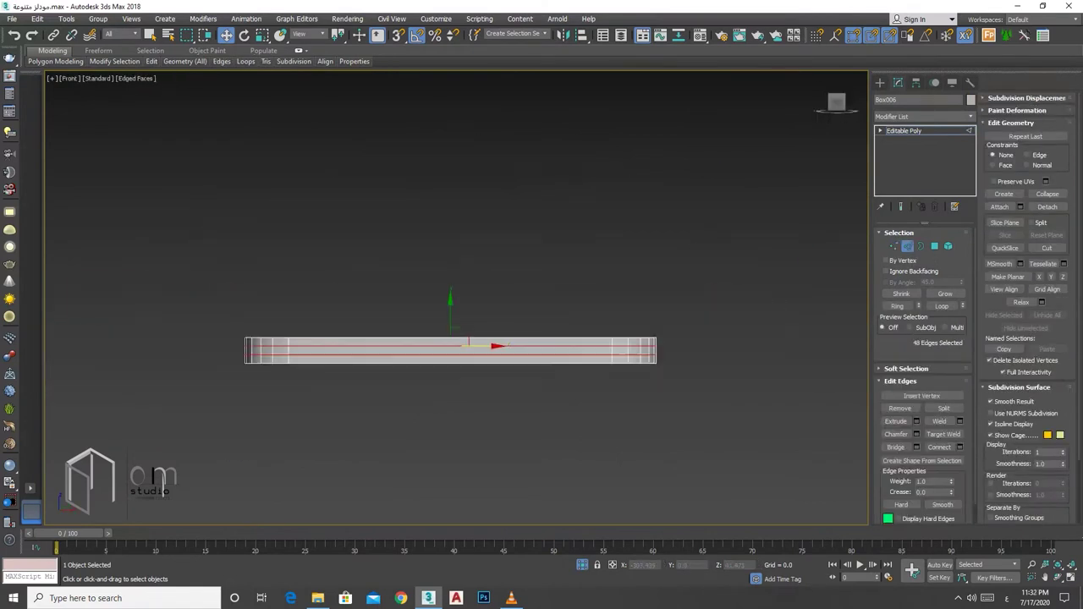
{"action": "scroll", "coordinate": [446, 347], "scroll_direction": "up", "scroll_amount": 2}
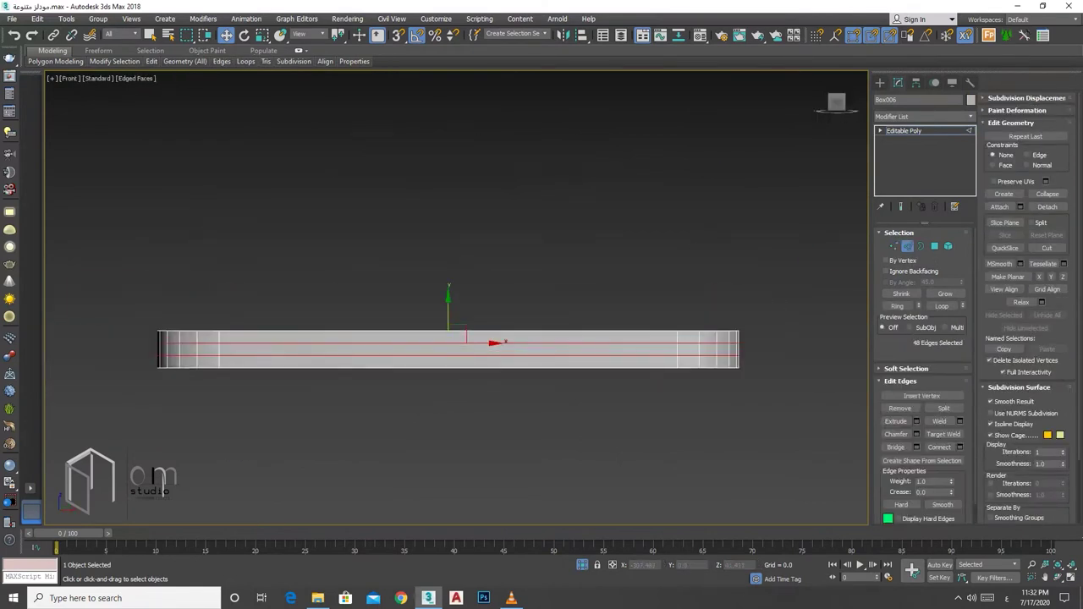
{"action": "key", "text": "p"}
{"action": "middle_click_drag", "start_coordinate": [448, 338], "coordinate": [550, 287], "text": "alt"}
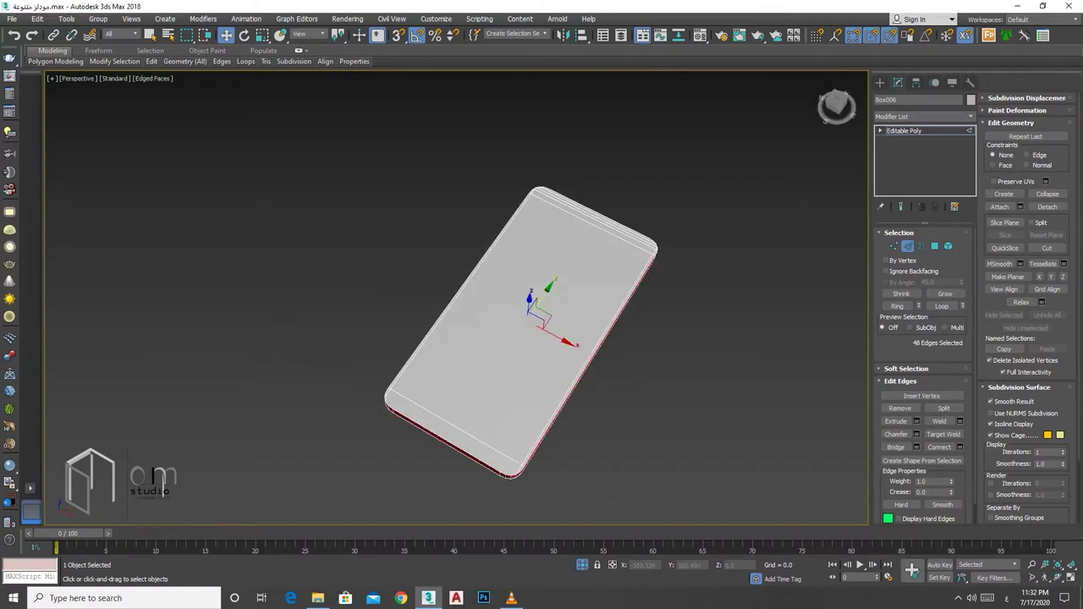
Step: Connect the four long edges of the strip at the phone's end with 2 segments
{"action": "scroll", "coordinate": [423, 322], "scroll_direction": "up", "scroll_amount": 4}
{"action": "key", "text": "F3"}
{"action": "scroll", "coordinate": [423, 339], "scroll_direction": "down", "scroll_amount": 3}
{"action": "scroll", "coordinate": [381, 338], "scroll_direction": "up", "scroll_amount": 5}
{"action": "middle_click_drag", "start_coordinate": [381, 339], "coordinate": [406, 321], "text": "alt"}
{"action": "left_click_drag", "start_coordinate": [338, 315], "coordinate": [429, 407]}
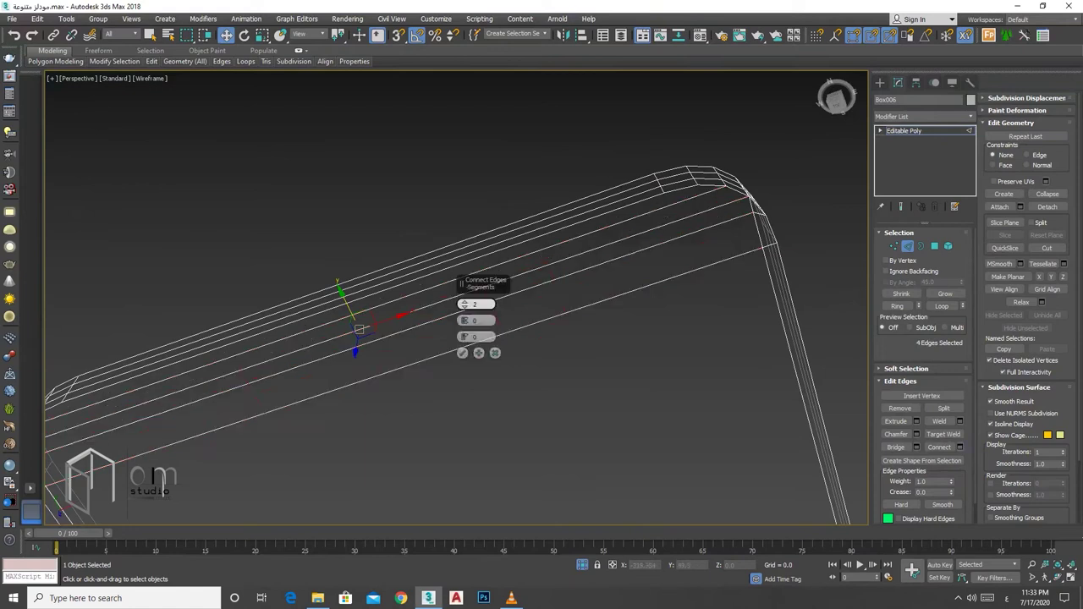
Step: Slide the connected cross edges along the strip at the phone's end
{"action": "middle_click_drag", "start_coordinate": [423, 339], "coordinate": [456, 322], "text": "alt"}
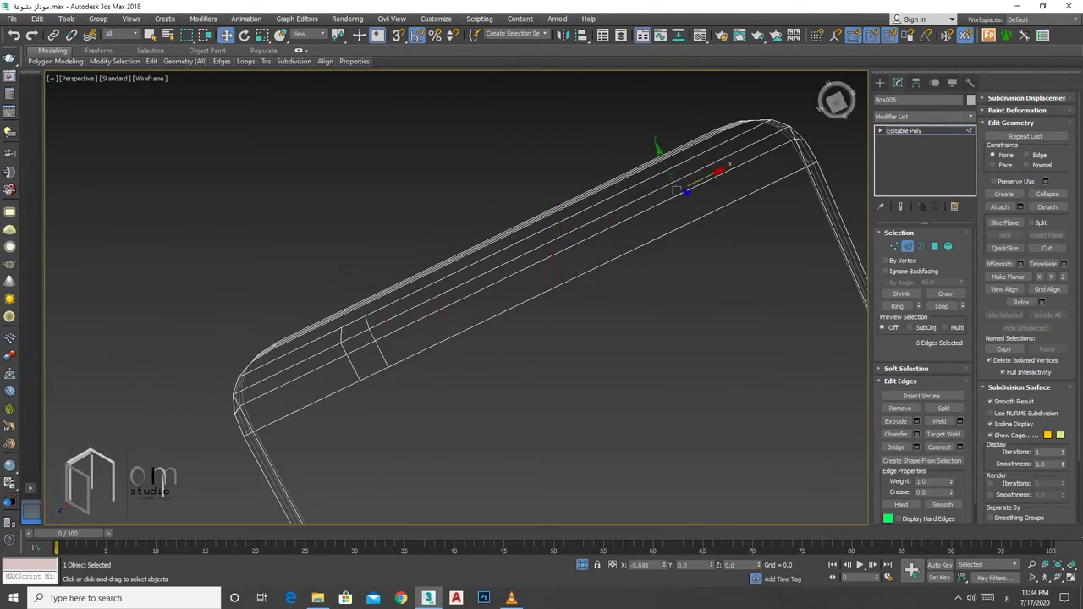
{"action": "scroll", "coordinate": [316, 378], "scroll_direction": "up", "scroll_amount": 3}
{"action": "key", "text": "F3"}
{"action": "mouse_move", "coordinate": [457, 322]}
{"action": "middle_mouse_down", "text": "alt"}
{"action": "mouse_move", "coordinate": [440, 330]}
{"action": "mouse_move", "coordinate": [474, 321]}
{"action": "mouse_move", "coordinate": [457, 326]}
{"action": "middle_mouse_up", "text": "alt"}
{"action": "scroll", "coordinate": [456, 326], "scroll_direction": "down", "scroll_amount": 3}
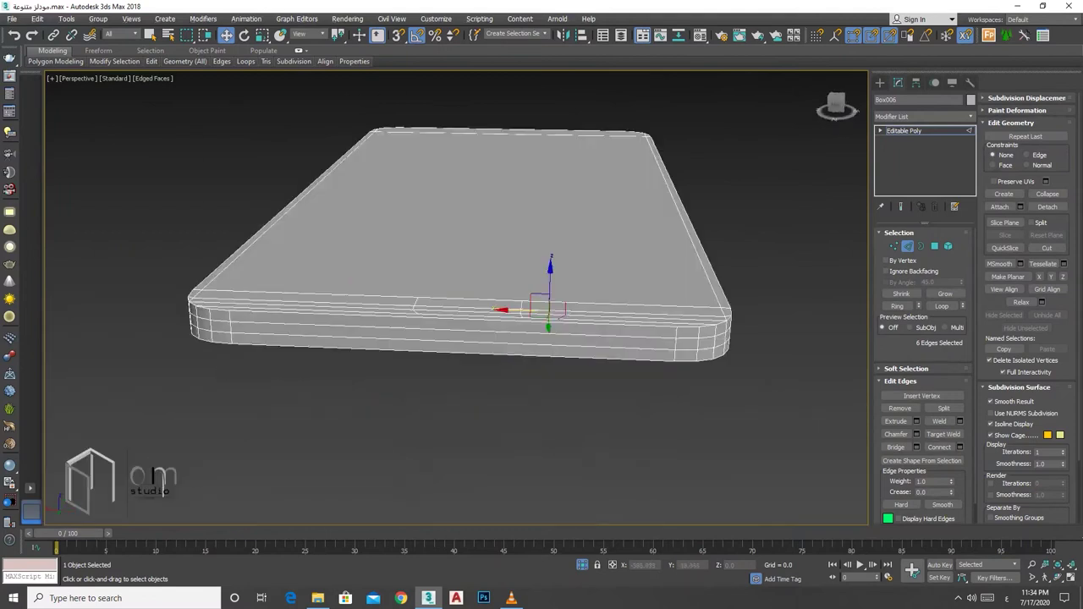
Step: Snap the end strip's vertices into line and cut the cross edges down over the phone's end face
{"action": "key", "text": "1"}
{"action": "scroll", "coordinate": [649, 269], "scroll_direction": "up", "scroll_amount": 5}
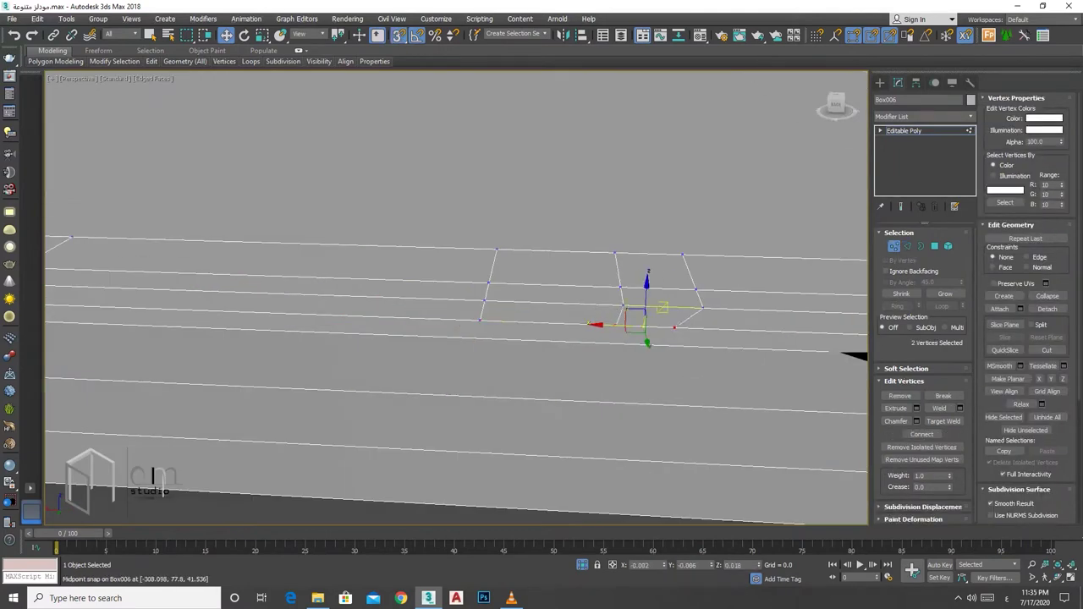
{"action": "scroll", "coordinate": [662, 306], "scroll_direction": "down", "scroll_amount": 2}
{"action": "left_click", "coordinate": [647, 309]}
{"action": "middle_click_drag", "start_coordinate": [647, 309], "coordinate": [511, 409], "text": "alt"}
{"action": "scroll", "coordinate": [512, 408], "scroll_direction": "down", "scroll_amount": 3}
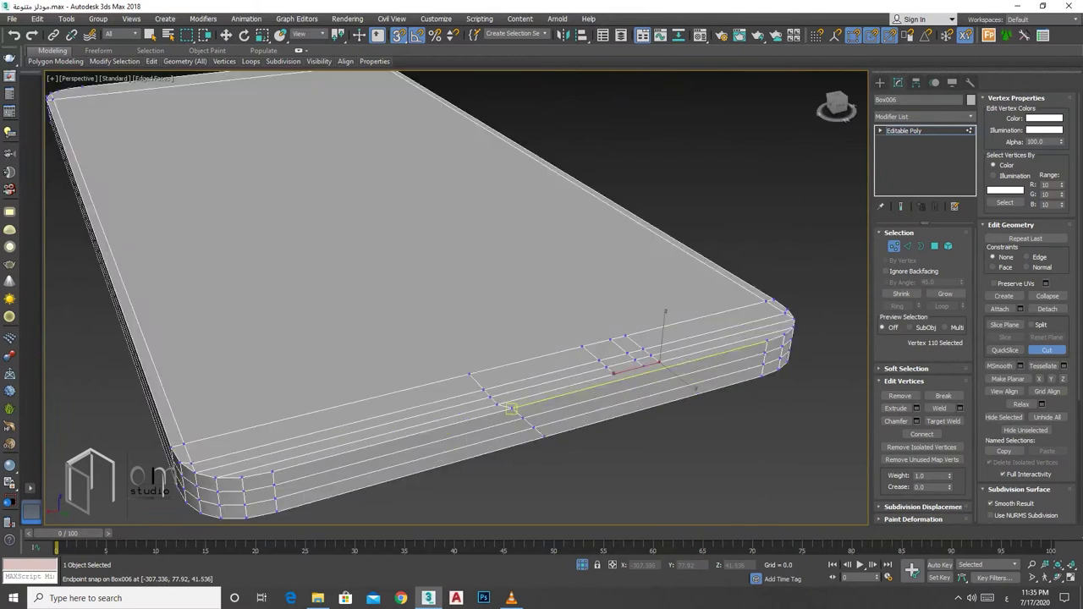
{"action": "scroll", "coordinate": [665, 312], "scroll_direction": "up", "scroll_amount": 10}
{"action": "key", "text": "w"}
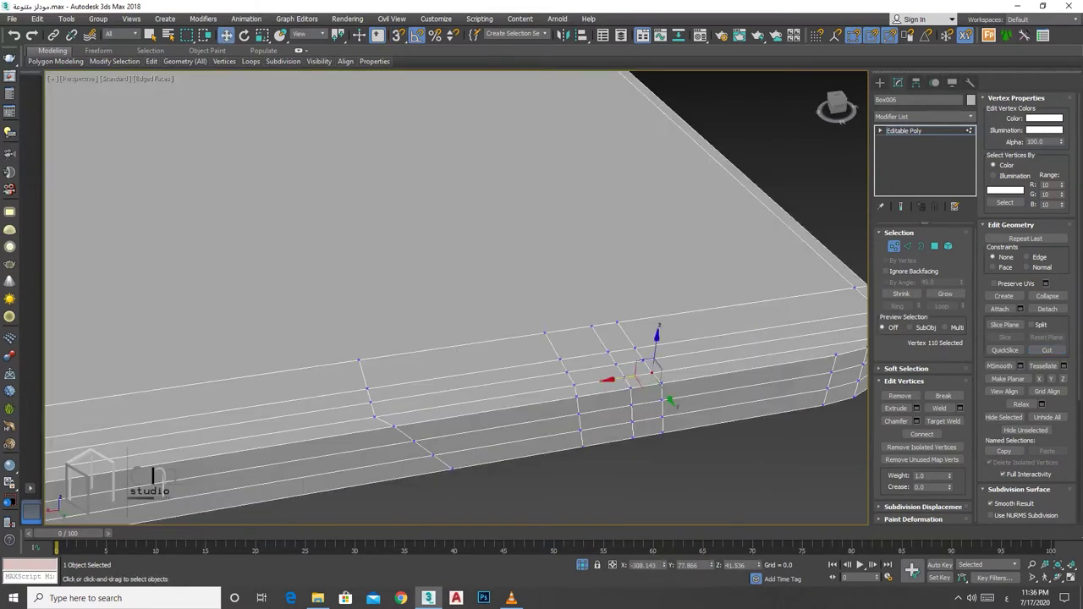
{"action": "scroll", "coordinate": [525, 405], "scroll_direction": "down", "scroll_amount": 6}
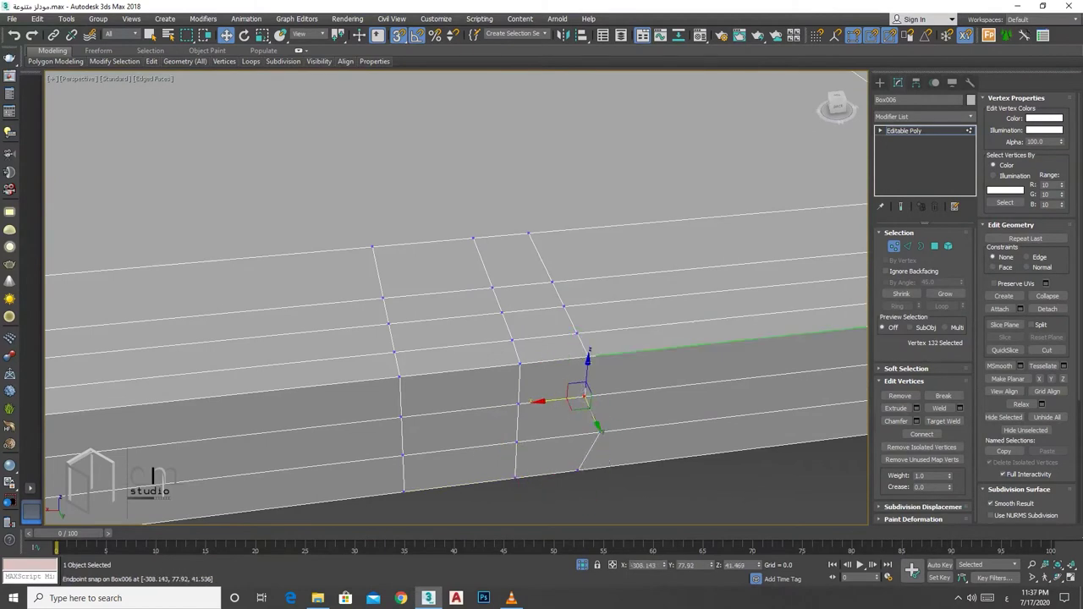
Step: Cut lengthwise edges across the phone's underside to continue the cross edges of the end face
{"action": "key", "text": "F3"}
{"action": "right_click", "coordinate": [600, 364]}
{"action": "left_click", "coordinate": [544, 399]}
{"action": "scroll", "coordinate": [621, 231], "scroll_direction": "down", "scroll_amount": 5}
{"action": "scroll", "coordinate": [620, 231], "scroll_direction": "up", "scroll_amount": 5}
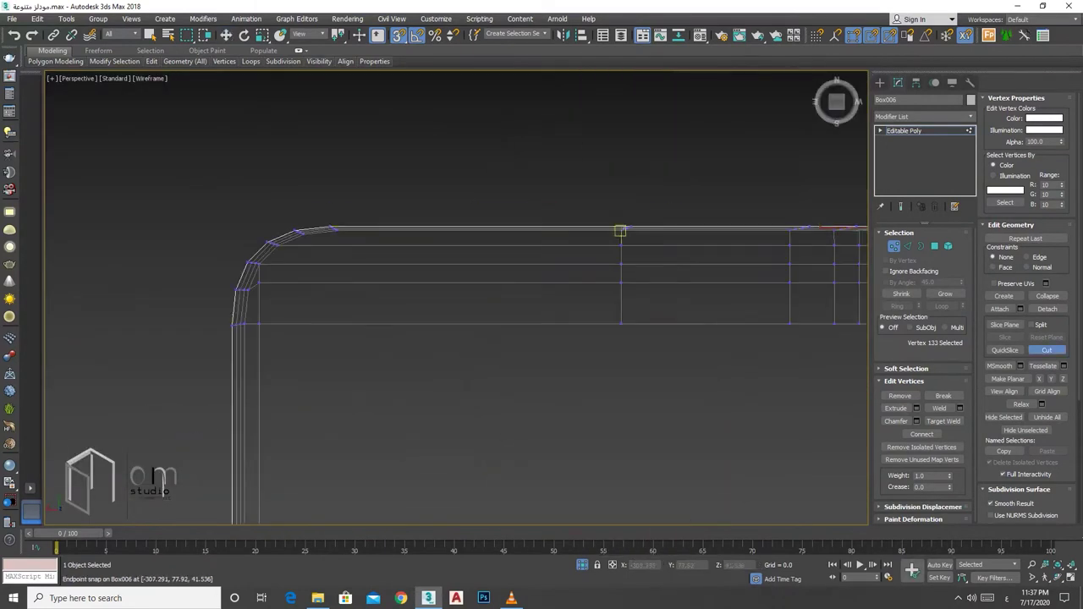
{"action": "scroll", "coordinate": [620, 254], "scroll_direction": "down", "scroll_amount": 3}
{"action": "middle_click_drag", "start_coordinate": [621, 254], "coordinate": [675, 254], "text": "alt"}
{"action": "scroll", "coordinate": [675, 363], "scroll_direction": "down", "scroll_amount": 6}
{"action": "middle_click_drag", "start_coordinate": [676, 364], "coordinate": [610, 305], "text": "alt"}
{"action": "scroll", "coordinate": [610, 305], "scroll_direction": "up", "scroll_amount": 5}
{"action": "key", "text": "F3"}
{"action": "key", "text": "w"}
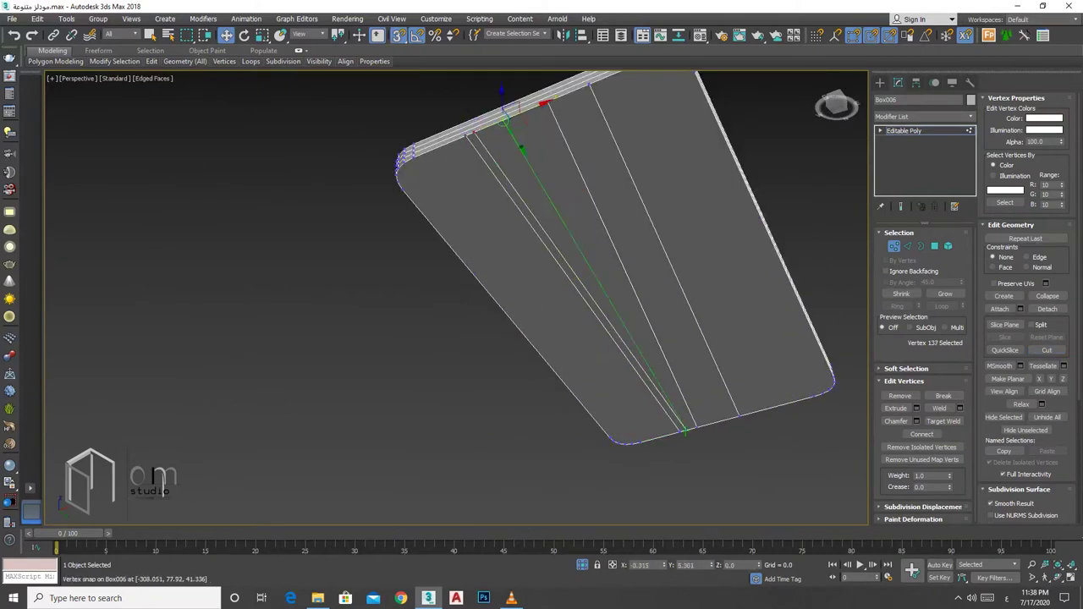
Step: Cut vertical edges up the phone's opposite end face to continue the underside's lengthwise edges
{"action": "middle_click_drag", "start_coordinate": [694, 426], "coordinate": [643, 355], "text": "alt"}
{"action": "scroll", "coordinate": [643, 356], "scroll_direction": "down", "scroll_amount": 4}
{"action": "scroll", "coordinate": [688, 271], "scroll_direction": "up", "scroll_amount": 8}
{"action": "key", "text": "alt+c"}
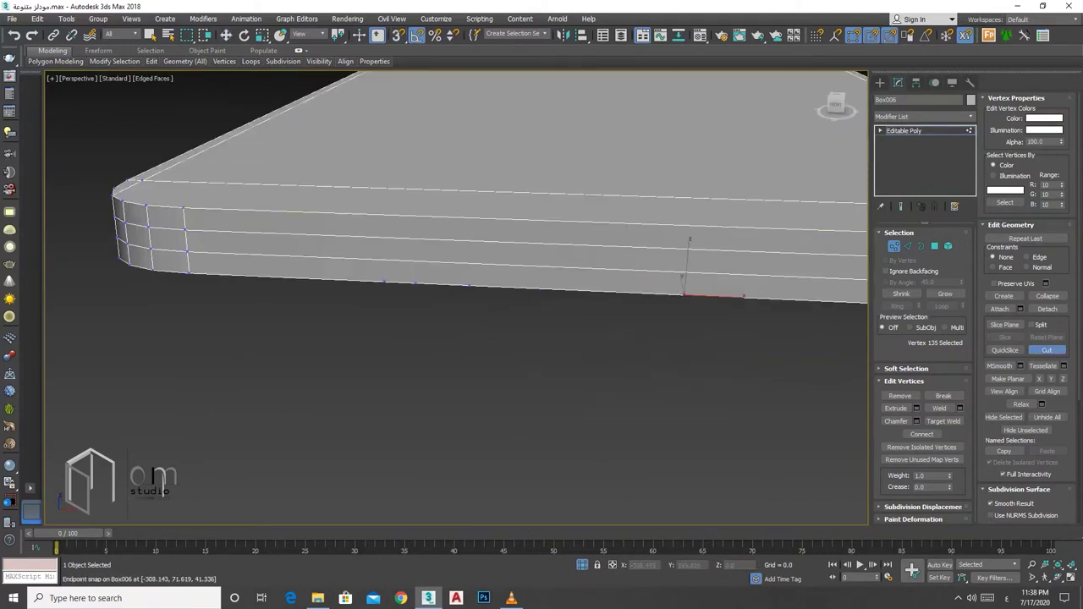
{"action": "scroll", "coordinate": [687, 270], "scroll_direction": "down", "scroll_amount": 4}
{"action": "scroll", "coordinate": [687, 271], "scroll_direction": "up", "scroll_amount": 8}
{"action": "key", "text": "w"}
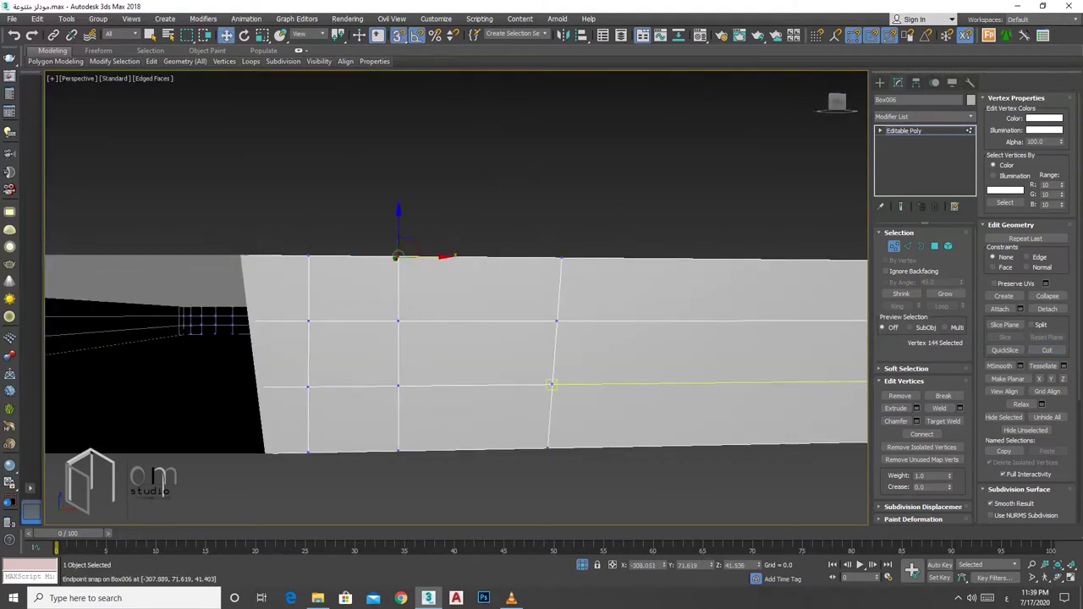
Step: Snap the cut vertices on the opposite end face into straight vertical alignment
{"action": "scroll", "coordinate": [548, 320], "scroll_direction": "down", "scroll_amount": 5}
{"action": "middle_click_drag", "start_coordinate": [522, 259], "coordinate": [592, 338], "text": "alt"}
{"action": "scroll", "coordinate": [624, 363], "scroll_direction": "up", "scroll_amount": 6}
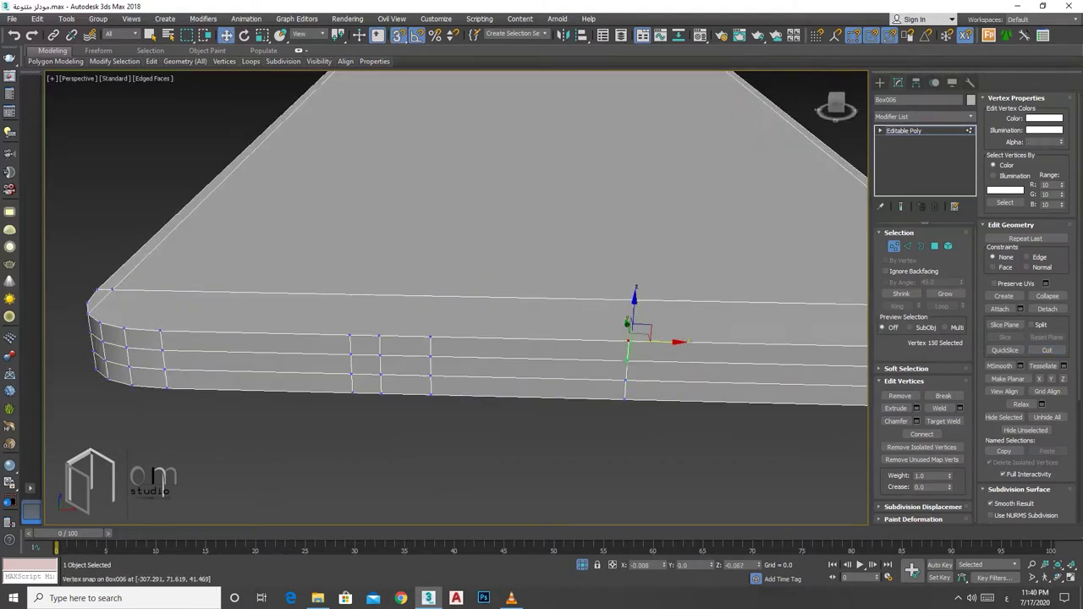
{"action": "scroll", "coordinate": [457, 296], "scroll_direction": "down", "scroll_amount": 4}
Step: Cut lengthwise edges across the phone's top surface to join the cross edges at both ends
{"action": "right_click", "coordinate": [411, 394]}
{"action": "left_click", "coordinate": [327, 295]}
{"action": "scroll", "coordinate": [457, 297], "scroll_direction": "up", "scroll_amount": 5}
{"action": "left_click", "coordinate": [737, 290]}
{"action": "middle_click_drag", "start_coordinate": [737, 291], "coordinate": [508, 381], "text": "alt"}
{"action": "scroll", "coordinate": [362, 470], "scroll_direction": "down", "scroll_amount": 2}
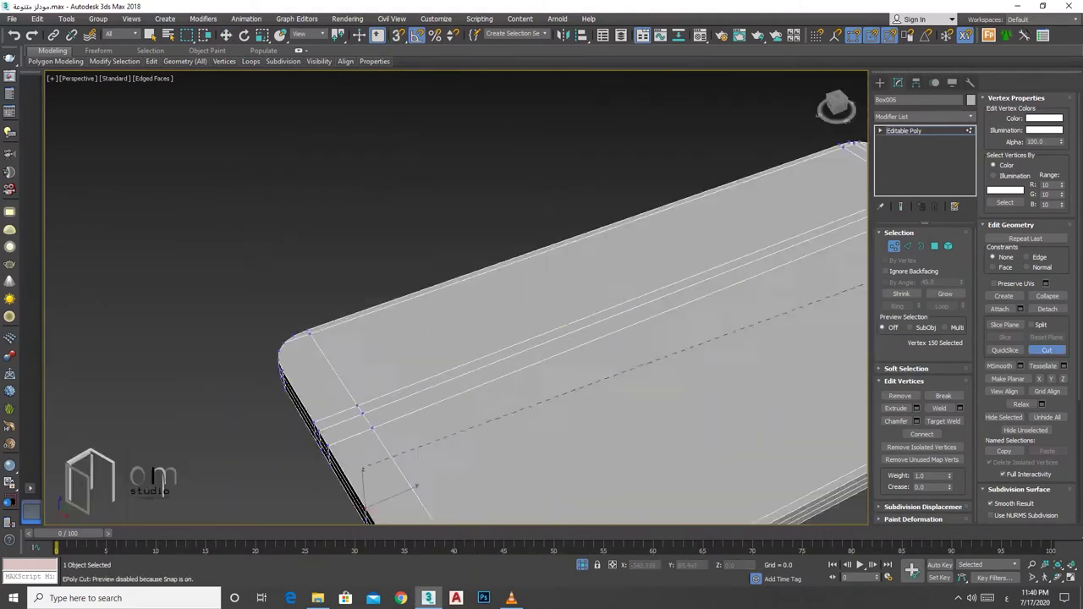
{"action": "middle_click_drag", "start_coordinate": [363, 470], "coordinate": [440, 339], "text": "alt"}
{"action": "scroll", "coordinate": [440, 339], "scroll_direction": "up", "scroll_amount": 4}
{"action": "right_click", "coordinate": [434, 341]}
{"action": "scroll", "coordinate": [435, 341], "scroll_direction": "up", "scroll_amount": 3}
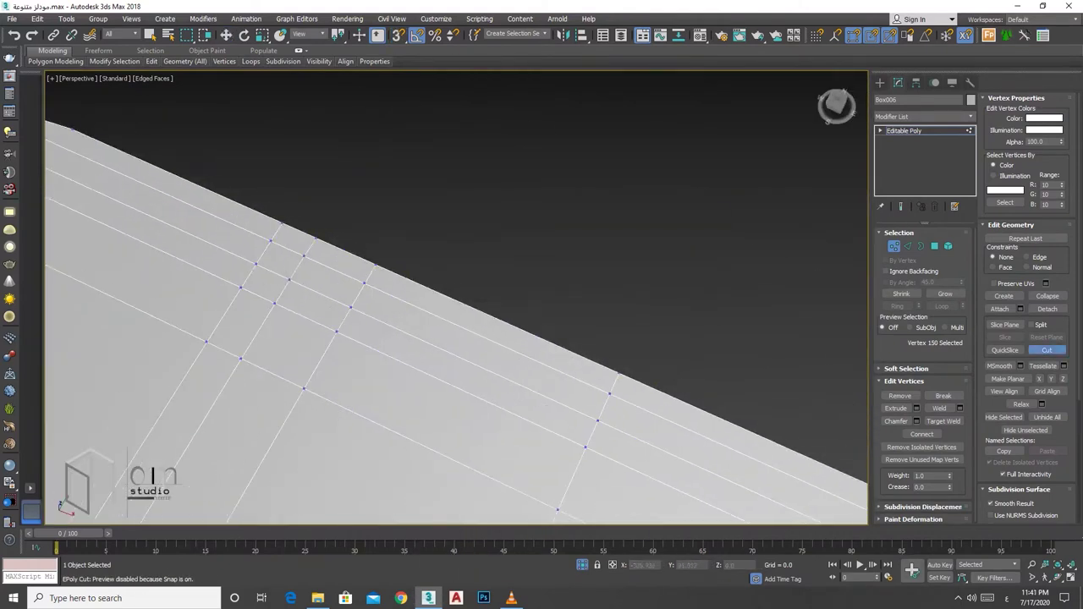
Step: Cut extra edges in the end strip and scale the vertices to outline a round hole and a slot
{"action": "right_click", "coordinate": [406, 317]}
{"action": "left_click", "coordinate": [423, 362]}
{"action": "scroll", "coordinate": [689, 479], "scroll_direction": "up", "scroll_amount": 2}
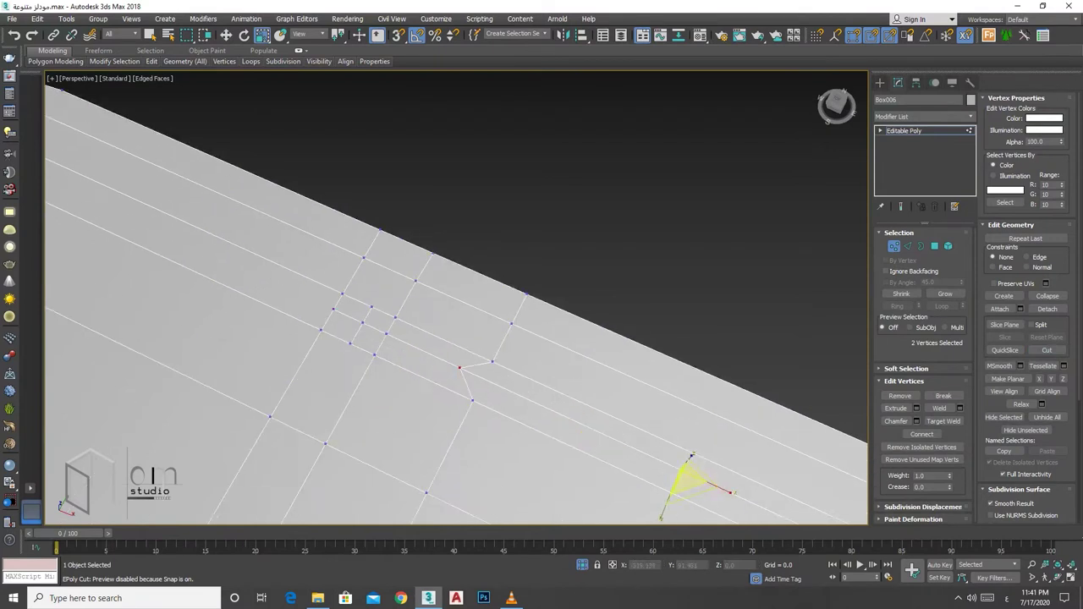
{"action": "scroll", "coordinate": [457, 304], "scroll_direction": "down", "scroll_amount": 3}
Step: Extrude the six polygons of the round hole and the slot inward with a height of -0.05
{"action": "key", "text": "4"}
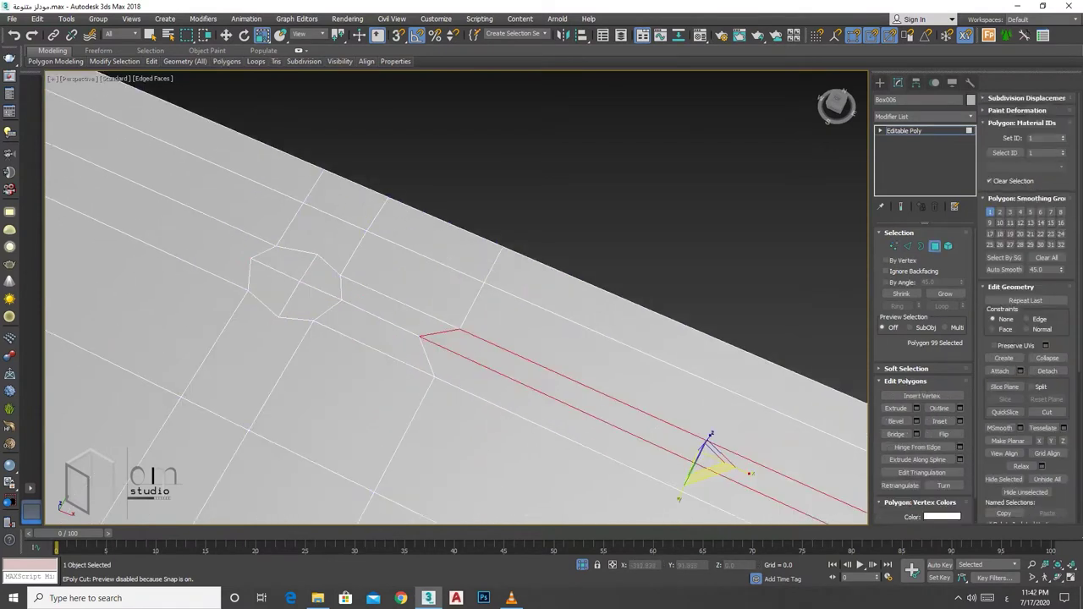
{"action": "scroll", "coordinate": [457, 304], "scroll_direction": "up", "scroll_amount": 3}
{"action": "scroll", "coordinate": [457, 305], "scroll_direction": "down", "scroll_amount": 3}
{"action": "key", "text": "shift+e"}
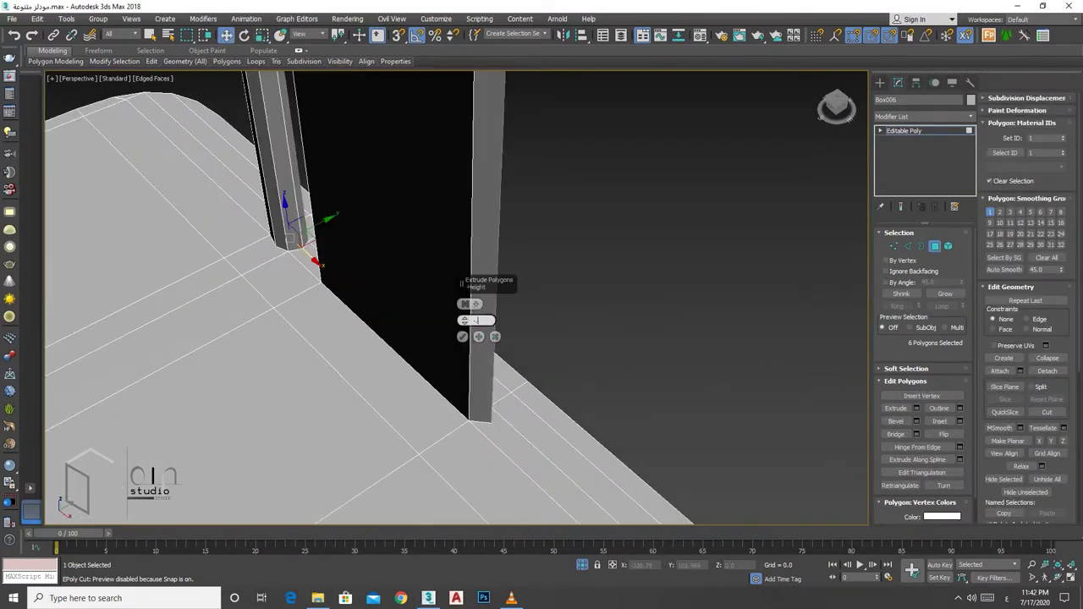
{"action": "middle_click_drag", "start_coordinate": [457, 304], "coordinate": [508, 279], "text": "alt"}
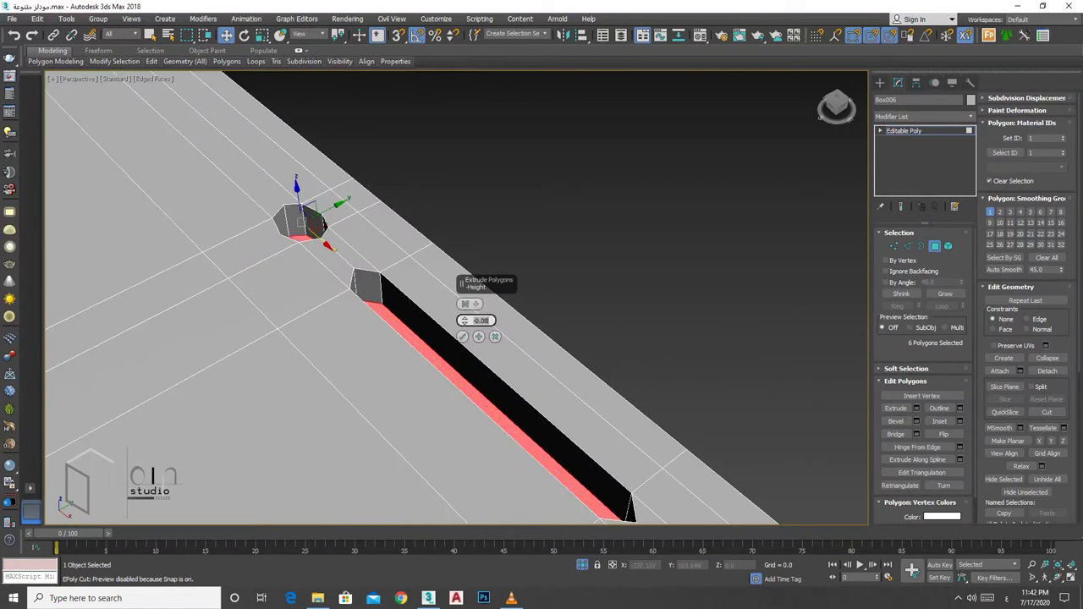
{"action": "key", "text": "Escape"}
Step: Inset the four floor polygons of the round hole to form an inner ring
{"action": "scroll", "coordinate": [457, 305], "scroll_direction": "down", "scroll_amount": 3}
{"action": "scroll", "coordinate": [457, 305], "scroll_direction": "up", "scroll_amount": 3}
{"action": "mouse_move", "coordinate": [457, 305]}
{"action": "middle_mouse_down", "text": "alt"}
{"action": "mouse_move", "coordinate": [508, 254]}
{"action": "mouse_move", "coordinate": [457, 305]}
{"action": "middle_mouse_up", "text": "alt"}
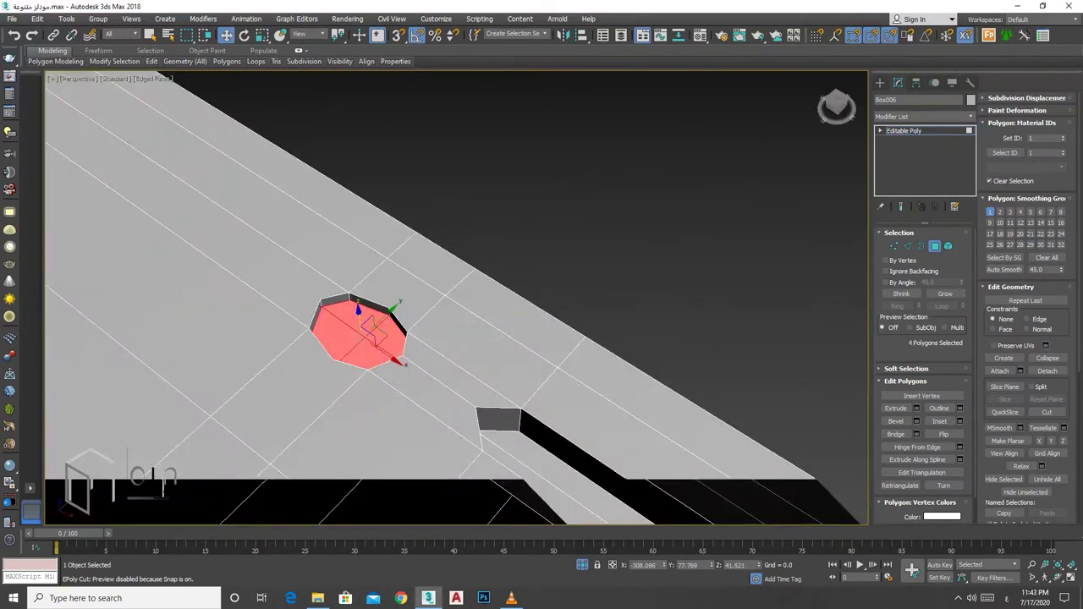
{"action": "key", "text": "shift+i"}
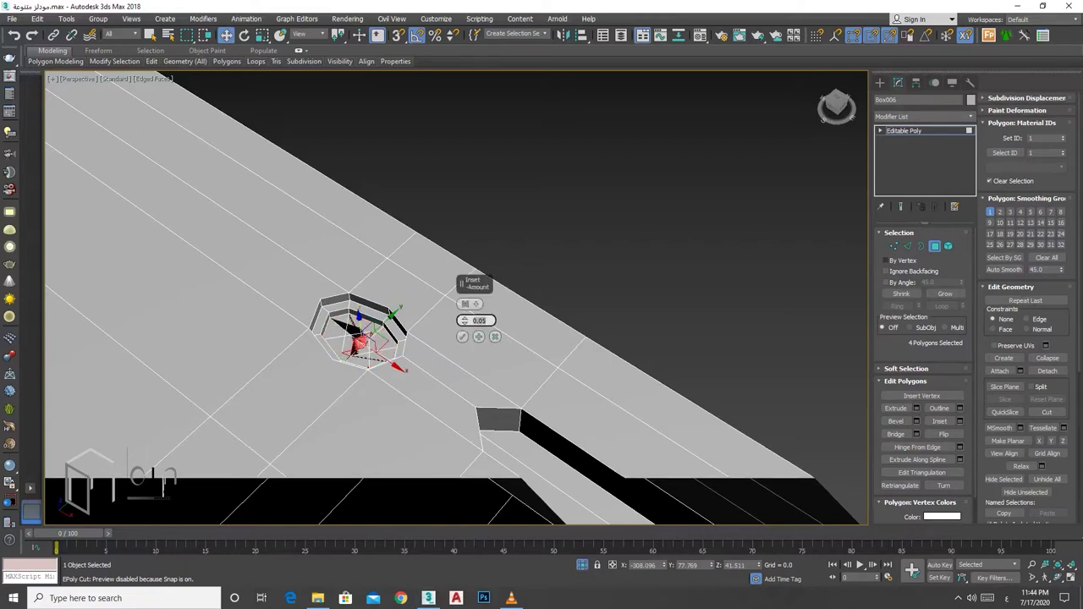
{"action": "middle_click_drag", "start_coordinate": [457, 338], "coordinate": [525, 326], "text": "alt"}
{"action": "key", "text": "1"}
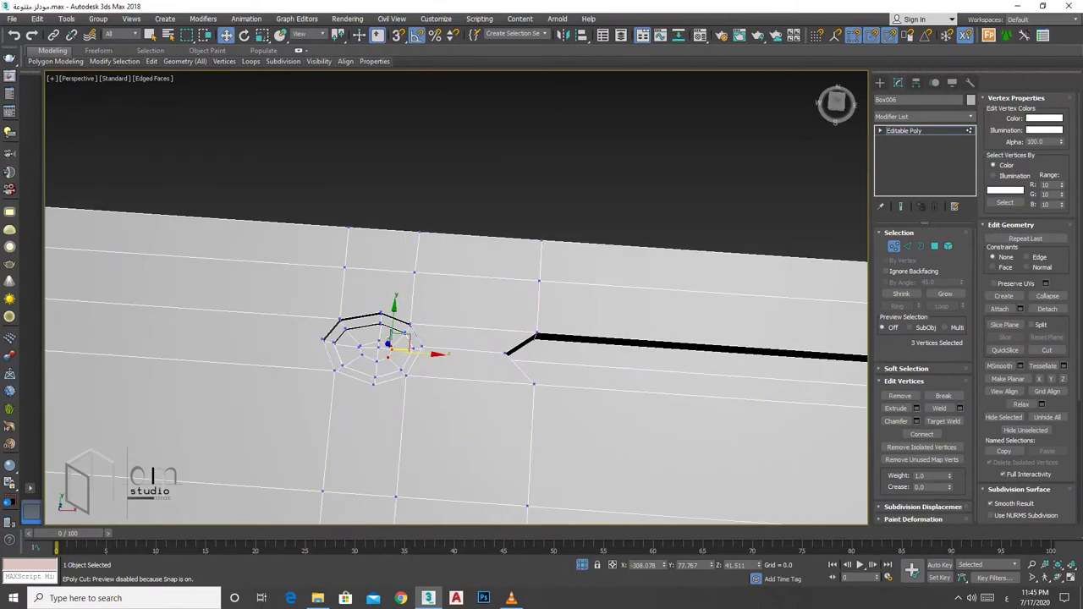
{"action": "key", "text": "ctrl+z"}
Step: Extrude the inner polygons of the round hole deeper into the phone
{"action": "middle_click_drag", "start_coordinate": [457, 296], "coordinate": [487, 297], "text": "alt"}
{"action": "key", "text": "4"}
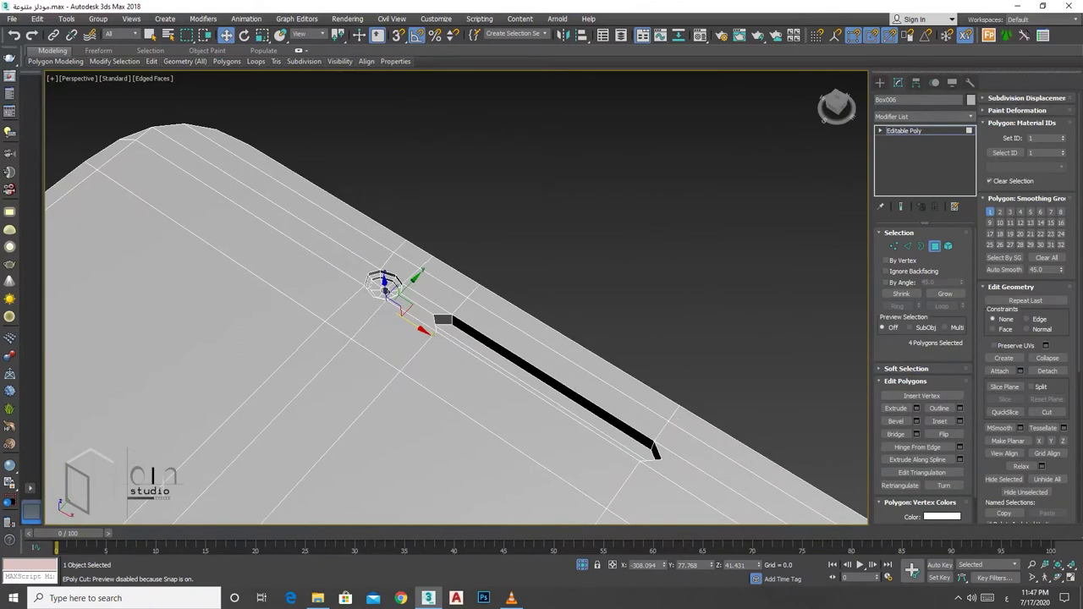
{"action": "key", "text": "ctrl+z"}
Step: Detach the slot's floor polygons as a separate object and cut edges across its two pointed ends
{"action": "middle_click_drag", "start_coordinate": [385, 285], "coordinate": [482, 244], "text": "alt"}
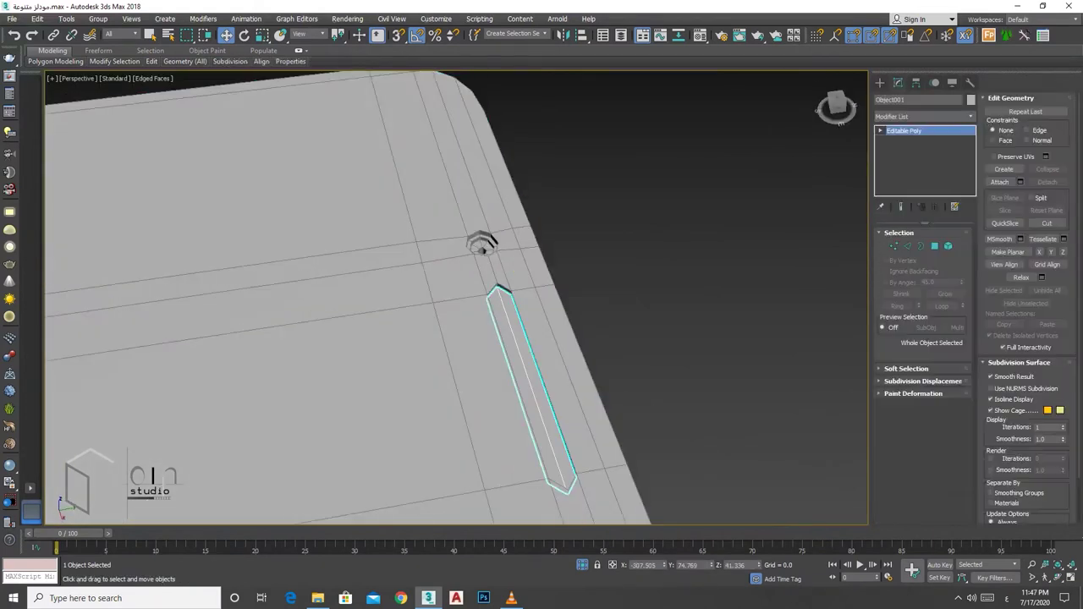
{"action": "key", "text": "1"}
{"action": "middle_click_drag", "start_coordinate": [499, 305], "coordinate": [516, 321], "text": "alt"}
{"action": "key", "text": "F3"}
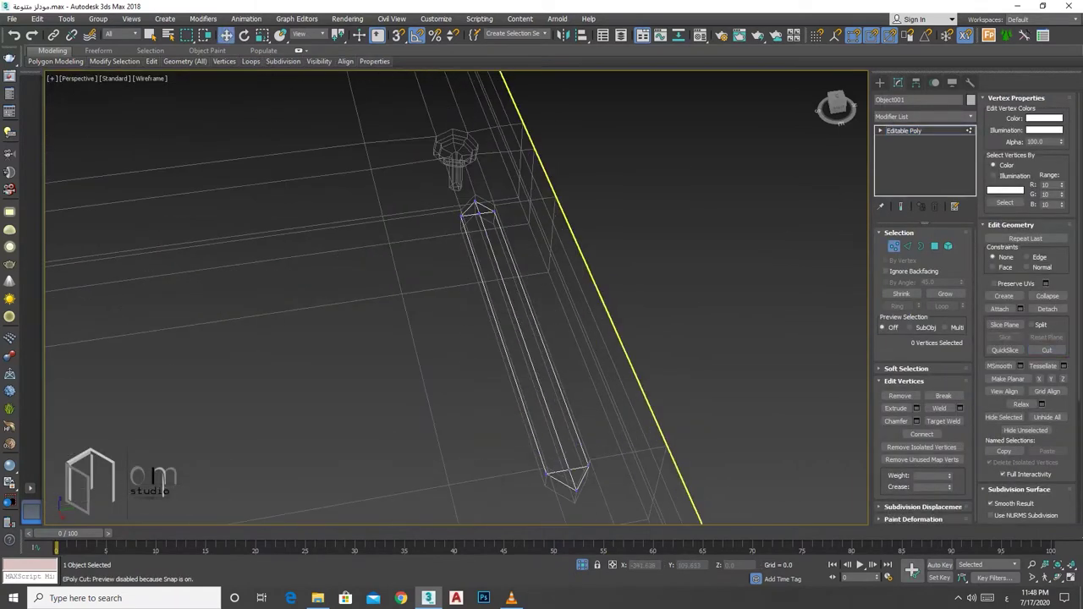
Step: Divide the detached slot piece into a fine grid of edges and inset each of its polygons by 0.005
{"action": "key", "text": "2"}
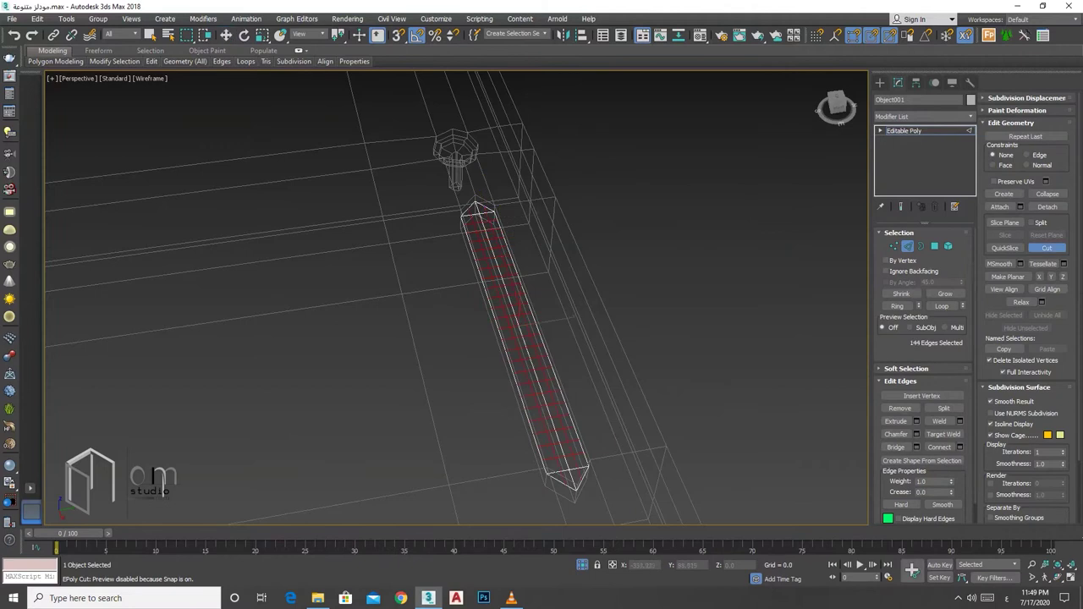
{"action": "key", "text": "4"}
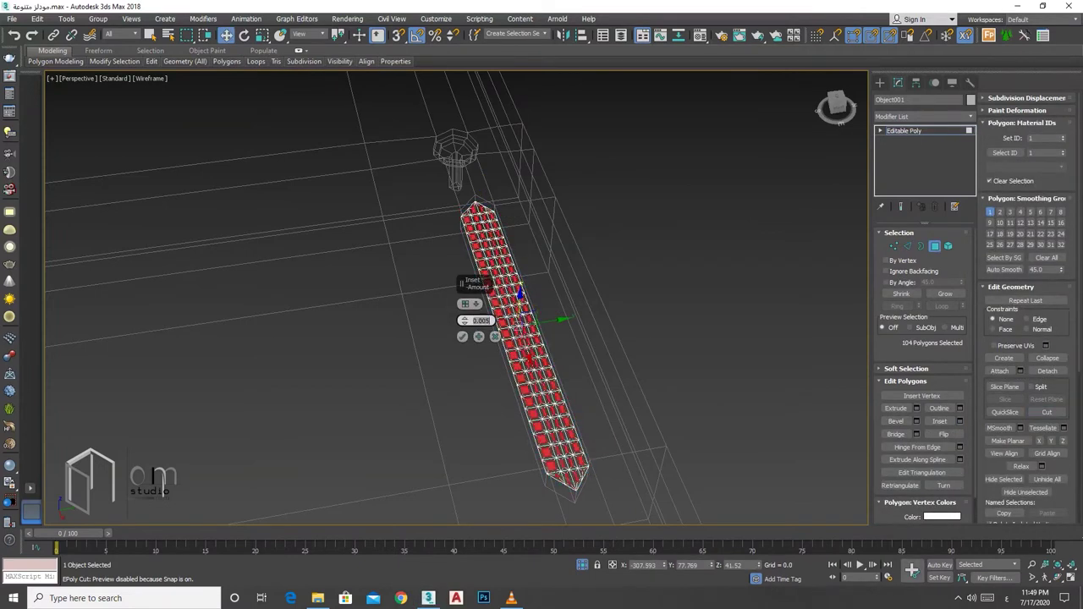
Step: Return to the shaded display and open the modifier list for the detached slot grille
{"action": "key", "text": "F3"}
{"action": "scroll", "coordinate": [457, 296], "scroll_direction": "down", "scroll_amount": 3}
{"action": "left_click", "coordinate": [923, 116]}
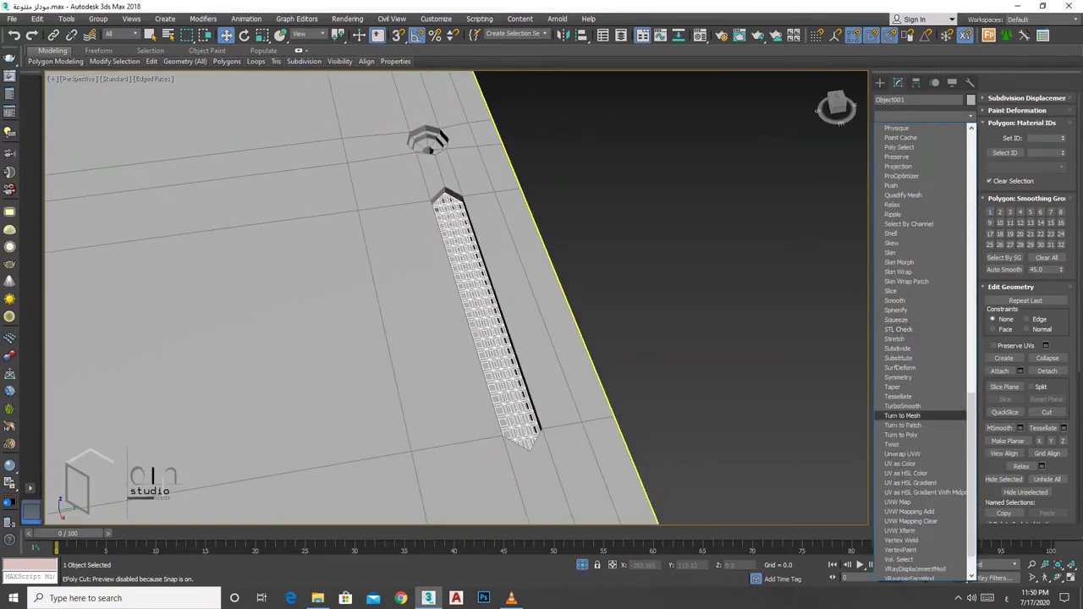
{"action": "scroll", "coordinate": [430, 148], "scroll_direction": "down", "scroll_amount": 2}
Step: Connect the selected edges of the phone body in the front view to add ten segments beside the centre
{"action": "middle_click_drag", "start_coordinate": [430, 148], "coordinate": [436, 269], "text": "alt"}
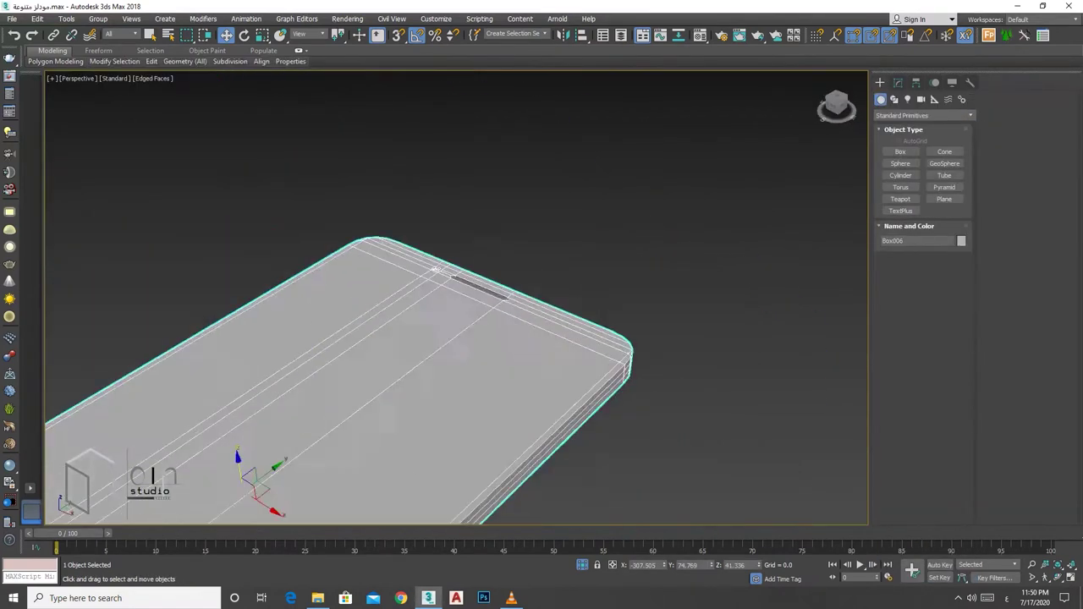
{"action": "scroll", "coordinate": [434, 269], "scroll_direction": "down", "scroll_amount": 3}
{"action": "key", "text": "2"}
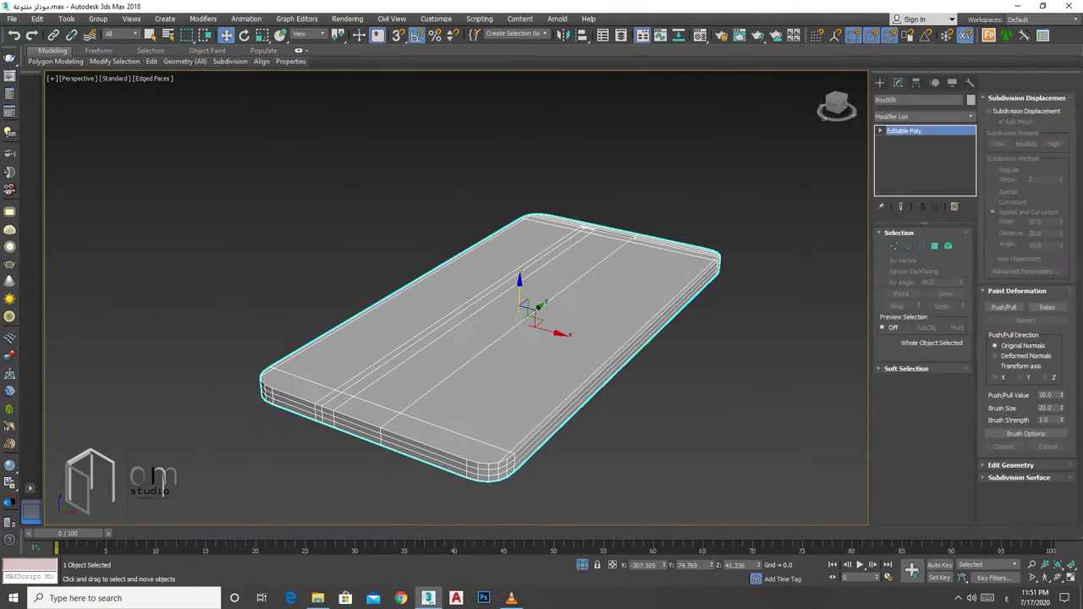
{"action": "key", "text": "f"}
{"action": "key", "text": "alt+c"}
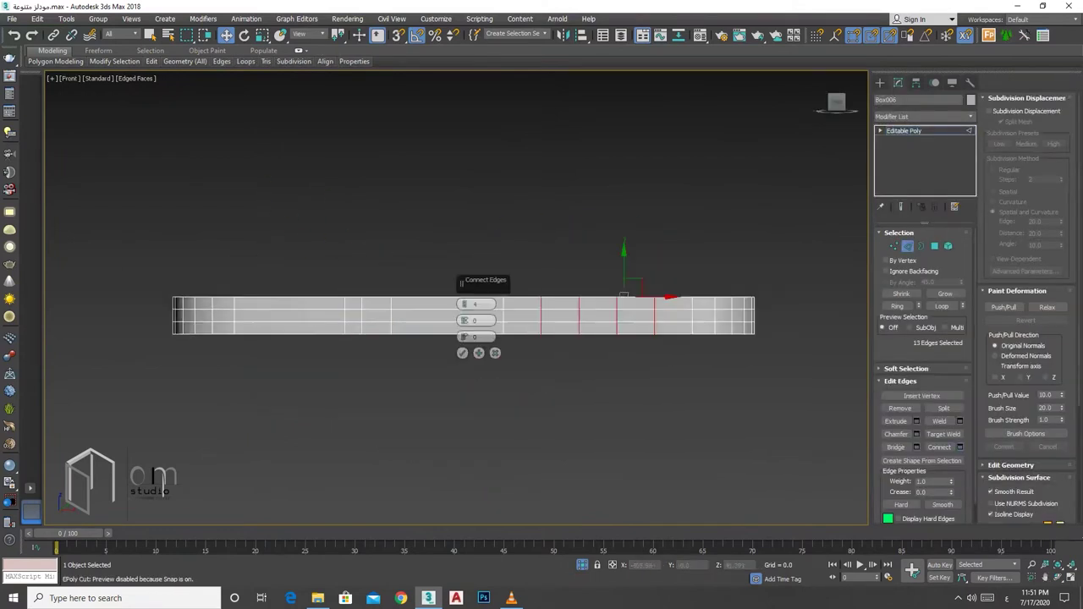
{"action": "scroll", "coordinate": [497, 320], "scroll_direction": "up", "scroll_amount": 2}
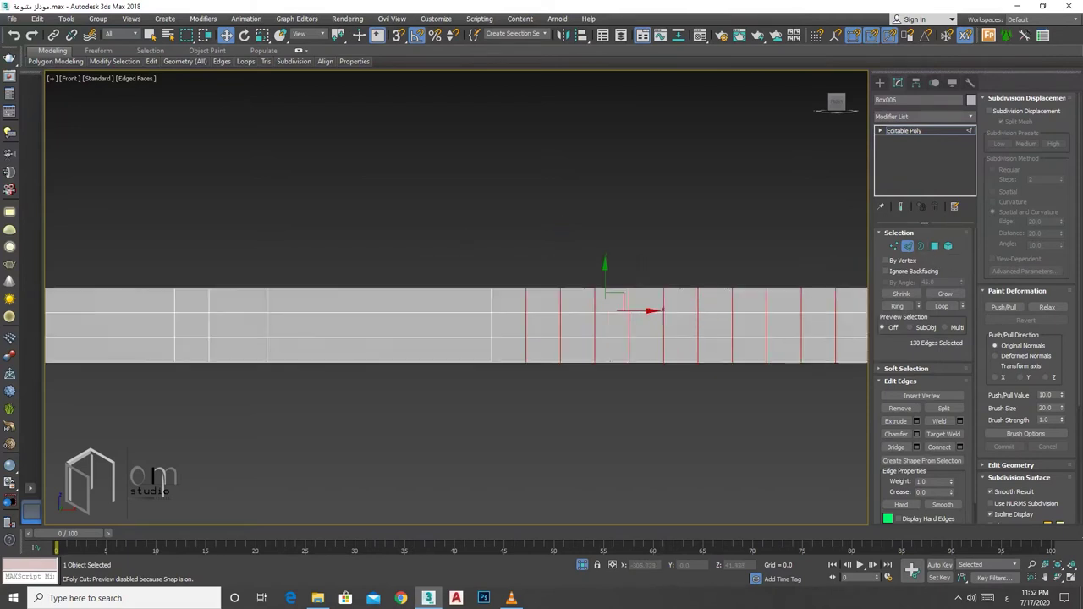
Step: Select five alternate polygons in the end face's middle row and add a horizontal edge line through the row
{"action": "left_click", "coordinate": [934, 246]}
{"action": "middle_click_drag", "start_coordinate": [457, 381], "coordinate": [524, 372], "text": "alt"}
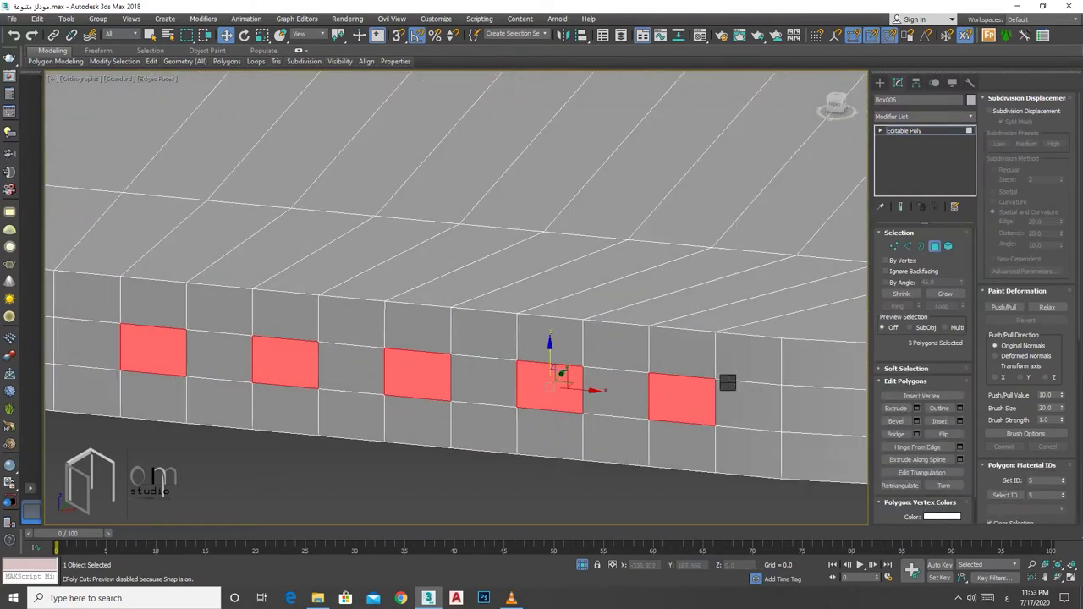
{"action": "scroll", "coordinate": [525, 372], "scroll_direction": "down", "scroll_amount": 3}
{"action": "key", "text": "1"}
{"action": "key", "text": "w"}
{"action": "scroll", "coordinate": [651, 375], "scroll_direction": "up", "scroll_amount": 2}
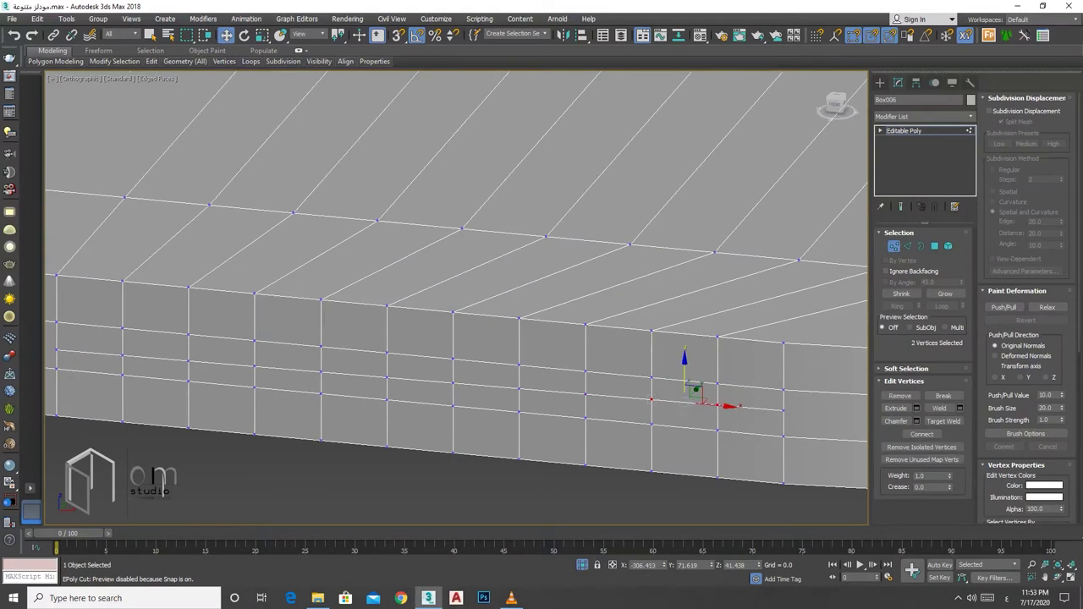
Step: Spread the middle-row vertices sideways to turn the five alternate polygons on the end face into hexagons
{"action": "key", "text": "F3"}
{"action": "middle_click_drag", "start_coordinate": [651, 375], "coordinate": [571, 352]}
{"action": "scroll", "coordinate": [570, 352], "scroll_direction": "down", "scroll_amount": 2}
{"action": "scroll", "coordinate": [496, 356], "scroll_direction": "up", "scroll_amount": 2}
{"action": "key", "text": "F3"}
{"action": "scroll", "coordinate": [457, 355], "scroll_direction": "down", "scroll_amount": 2}
{"action": "left_click", "coordinate": [576, 406]}
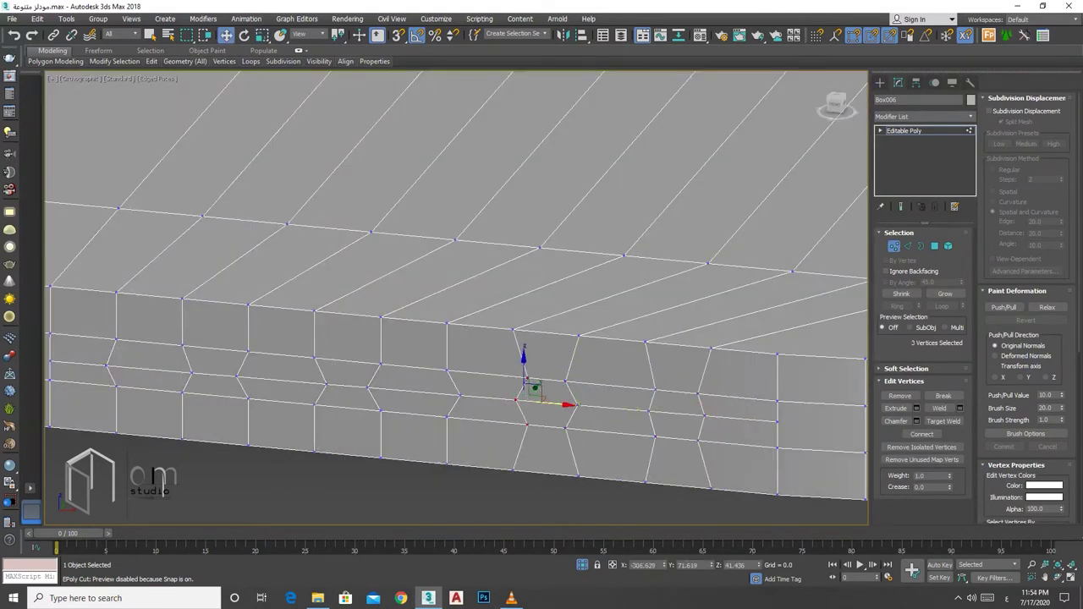
Step: Move each hexagon's six vertices along the end face to space the hexagons closer together
{"action": "middle_click_drag", "start_coordinate": [576, 405], "coordinate": [648, 442]}
{"action": "scroll", "coordinate": [461, 414], "scroll_direction": "down", "scroll_amount": 3}
{"action": "scroll", "coordinate": [508, 406], "scroll_direction": "up", "scroll_amount": 3}
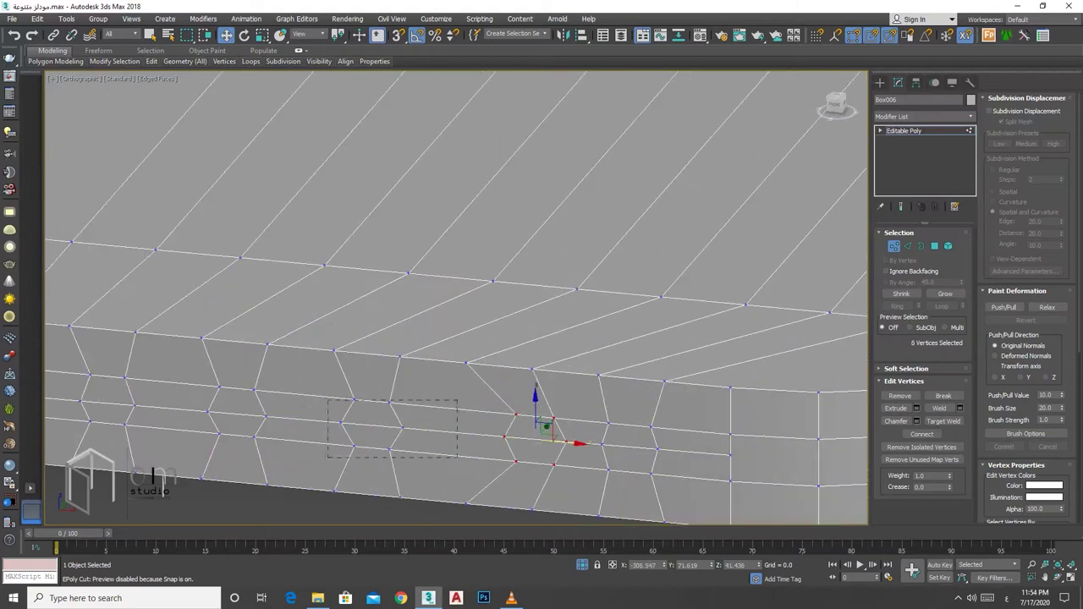
{"action": "middle_click_drag", "start_coordinate": [542, 381], "coordinate": [387, 394]}
{"action": "left_click_drag", "start_coordinate": [385, 427], "coordinate": [414, 495], "text": "ctrl"}
{"action": "scroll", "coordinate": [389, 450], "scroll_direction": "down", "scroll_amount": 2}
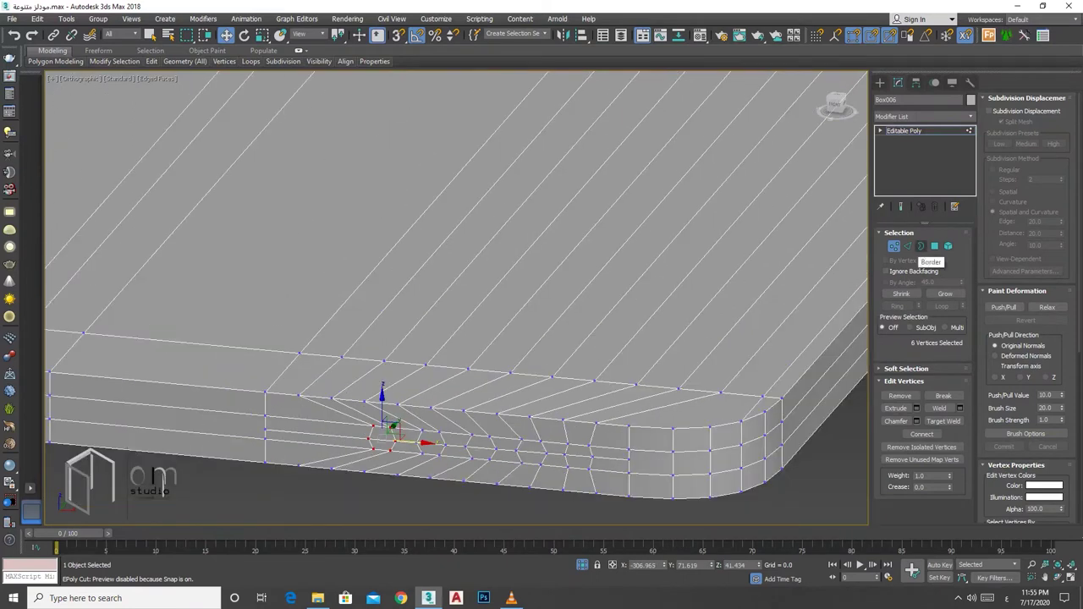
Step: Extrude the ten polygons of the five hexagons inward as speaker holes
{"action": "key", "text": "4"}
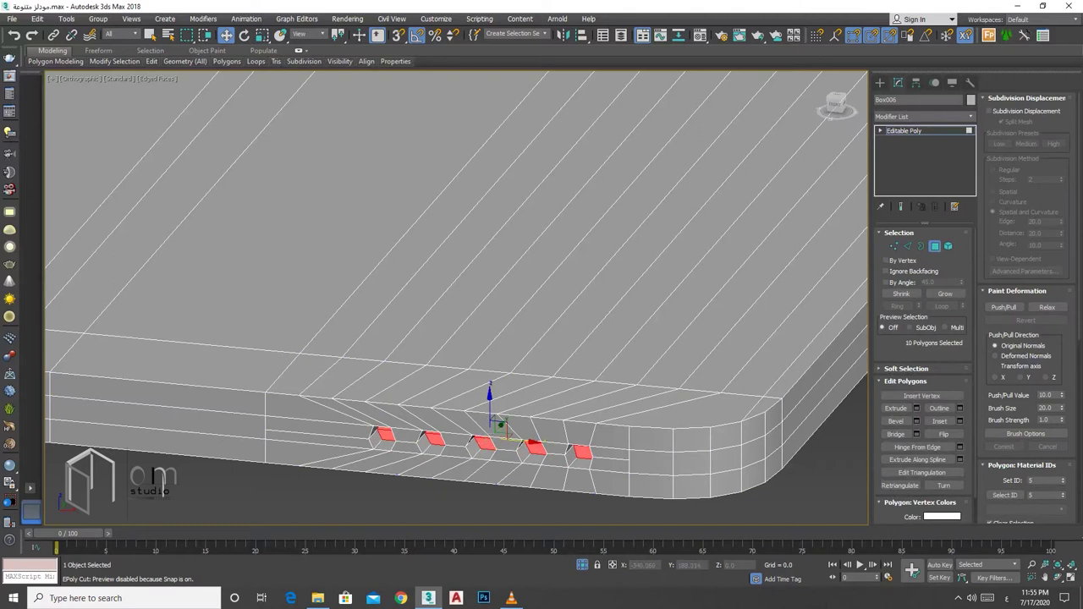
{"action": "scroll", "coordinate": [457, 338], "scroll_direction": "down", "scroll_amount": 3}
{"action": "scroll", "coordinate": [503, 369], "scroll_direction": "up", "scroll_amount": 1}
{"action": "scroll", "coordinate": [420, 398], "scroll_direction": "down", "scroll_amount": 1}
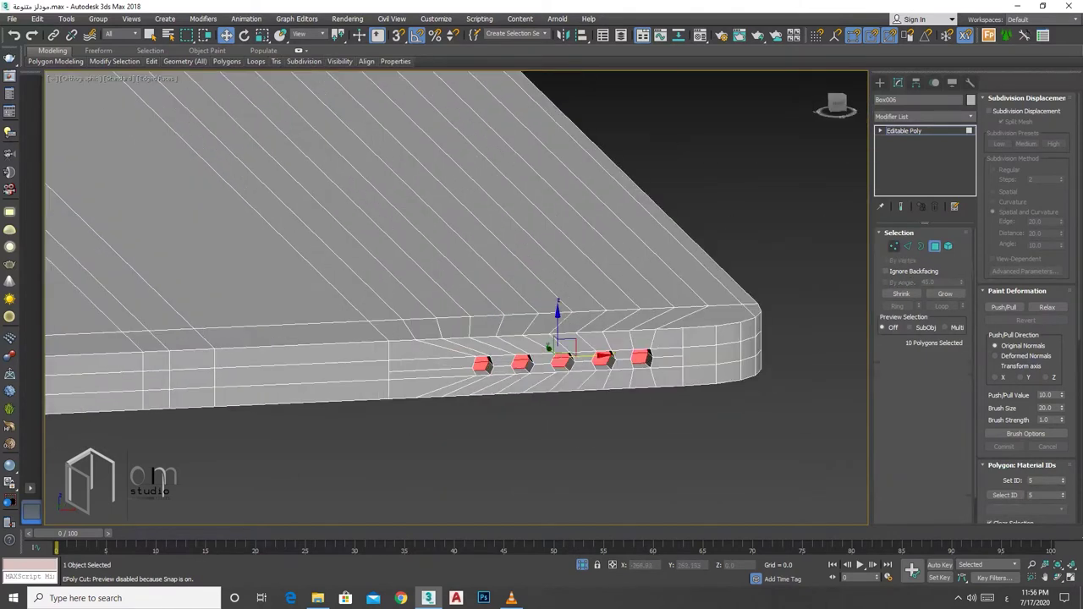
Step: Extend the horizontal midline along the end face and shift the central vertex columns to frame a charging port
{"action": "key", "text": "1"}
{"action": "scroll", "coordinate": [420, 398], "scroll_direction": "up", "scroll_amount": 2}
{"action": "scroll", "coordinate": [420, 397], "scroll_direction": "up", "scroll_amount": 1}
{"action": "right_click", "coordinate": [420, 397]}
{"action": "left_click", "coordinate": [403, 376]}
{"action": "scroll", "coordinate": [420, 398], "scroll_direction": "down", "scroll_amount": 2}
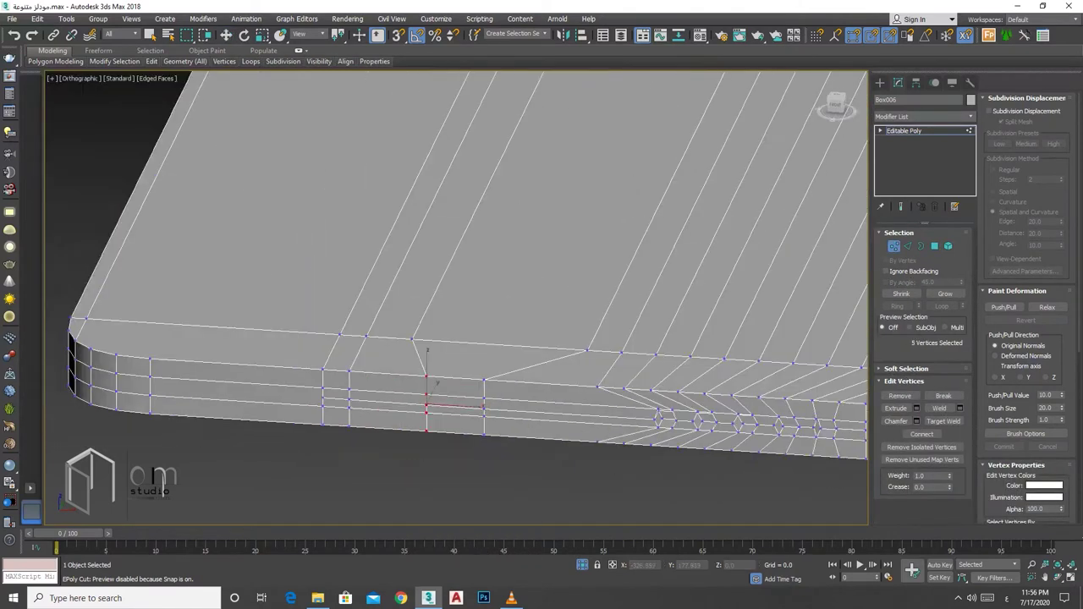
Step: Scale the port's two middle side vertices outward and extrude the port polygons inward
{"action": "scroll", "coordinate": [420, 398], "scroll_direction": "up", "scroll_amount": 3}
{"action": "left_click", "coordinate": [389, 396]}
{"action": "left_click", "coordinate": [504, 400]}
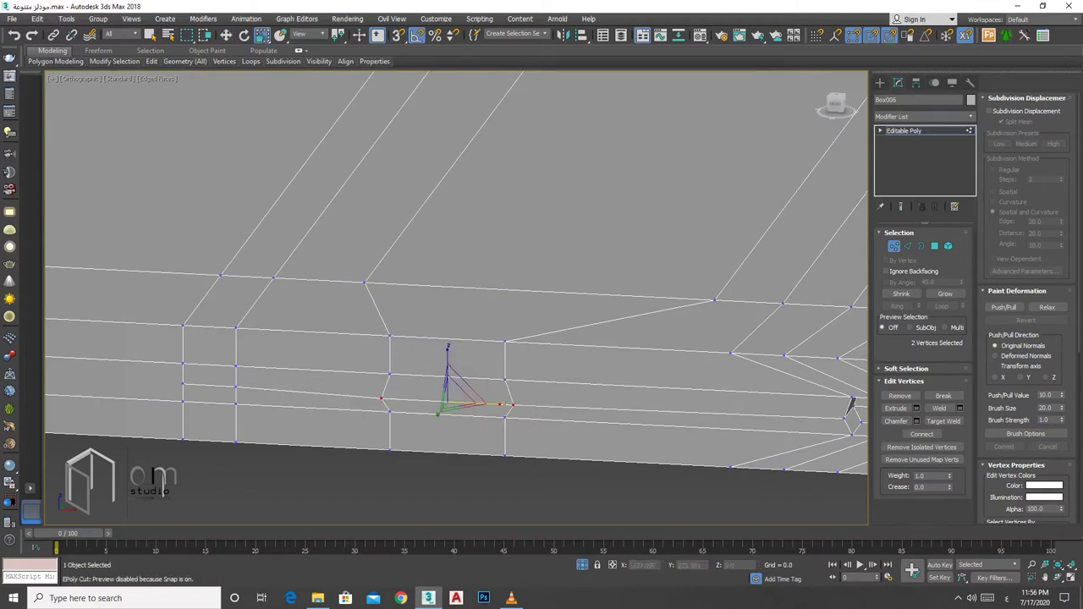
{"action": "middle_click_drag", "start_coordinate": [852, 404], "coordinate": [818, 445], "text": "alt"}
{"action": "key", "text": "4"}
{"action": "left_click", "coordinate": [448, 391]}
{"action": "key", "text": "shift+e"}
{"action": "left_click_drag", "start_coordinate": [464, 320], "coordinate": [478, 337]}
Step: Shape six end-face vertices beside the charging port into a hexagonal jack outline and extrude its two polygons inward
{"action": "key", "text": "1"}
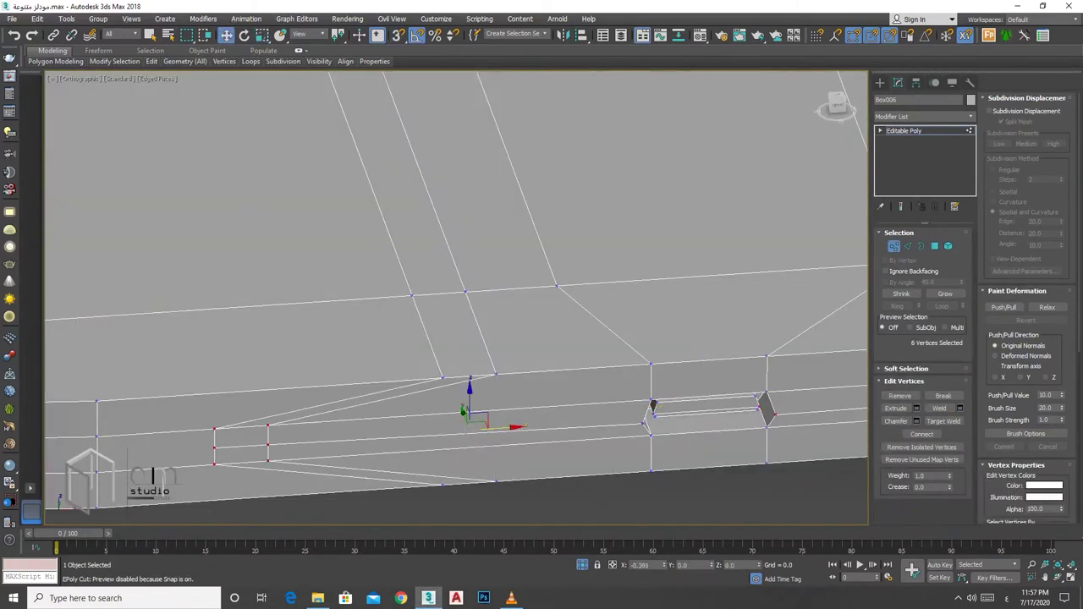
{"action": "key", "text": "w"}
{"action": "middle_click_drag", "start_coordinate": [271, 397], "coordinate": [287, 406], "text": "alt"}
{"action": "key", "text": "4"}
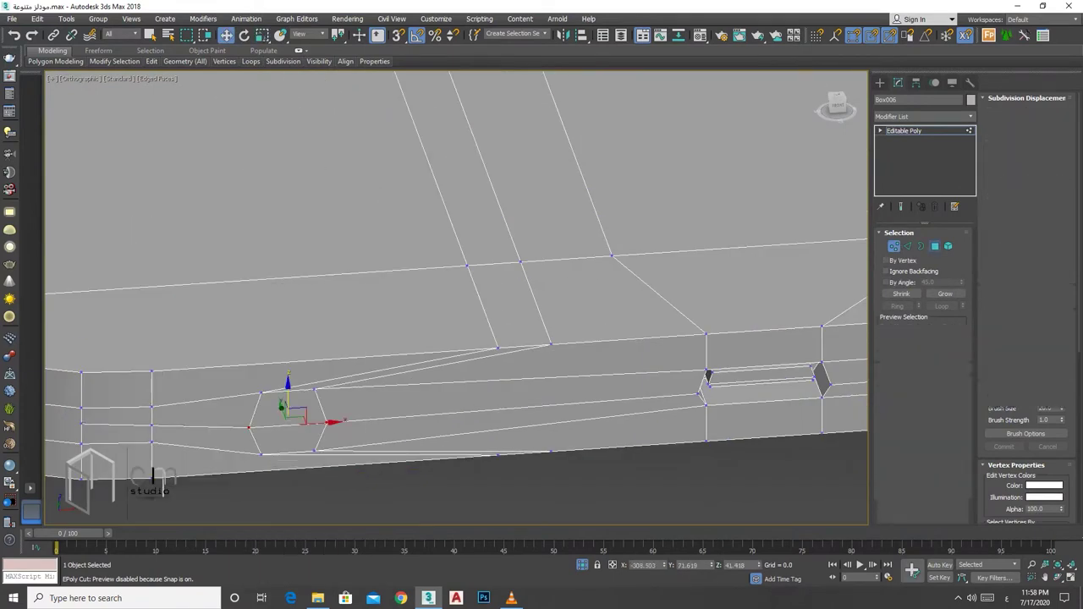
{"action": "key", "text": "shift+e"}
Step: Connect new cross edge loops along the phone's long side and slide them into place in the right view
{"action": "scroll", "coordinate": [457, 296], "scroll_direction": "down", "scroll_amount": 5}
{"action": "middle_click_drag", "start_coordinate": [457, 297], "coordinate": [495, 271], "text": "alt"}
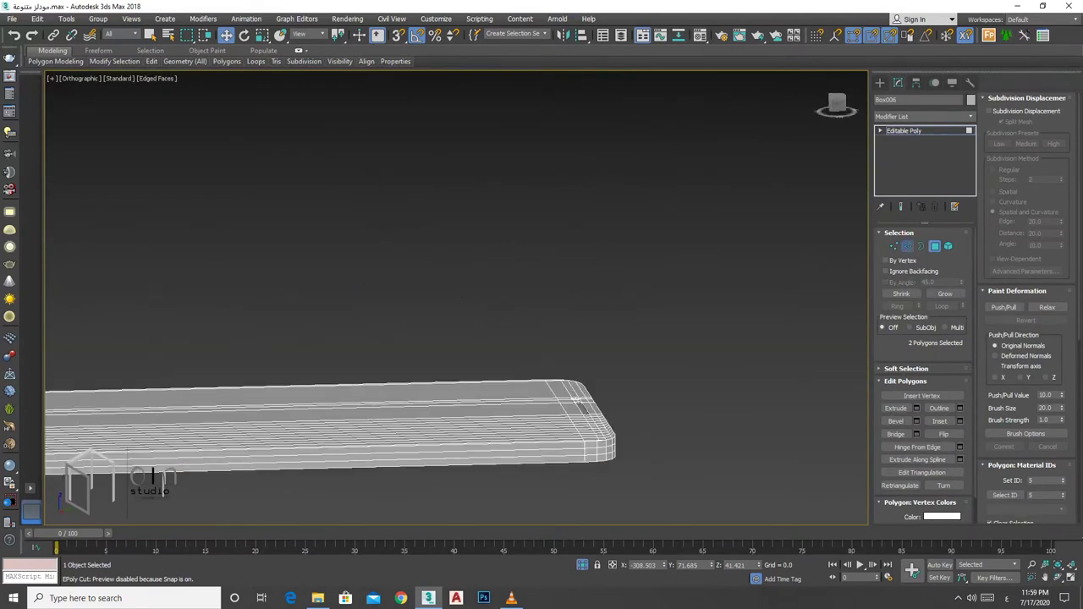
{"action": "key", "text": "2"}
{"action": "key", "text": "ctrl+shift+e"}
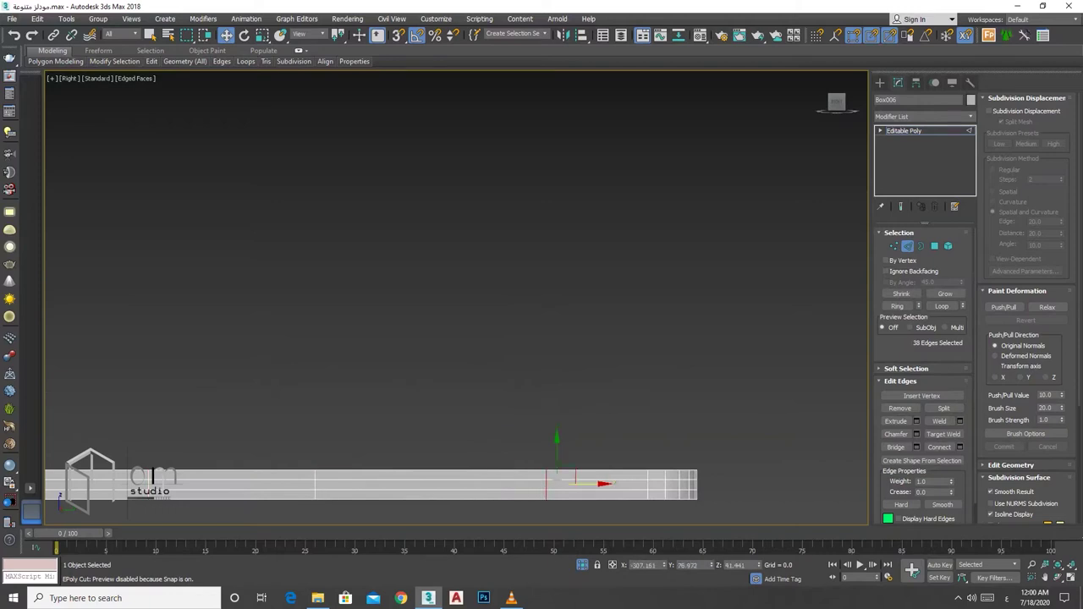
{"action": "scroll", "coordinate": [487, 482], "scroll_direction": "up", "scroll_amount": 1}
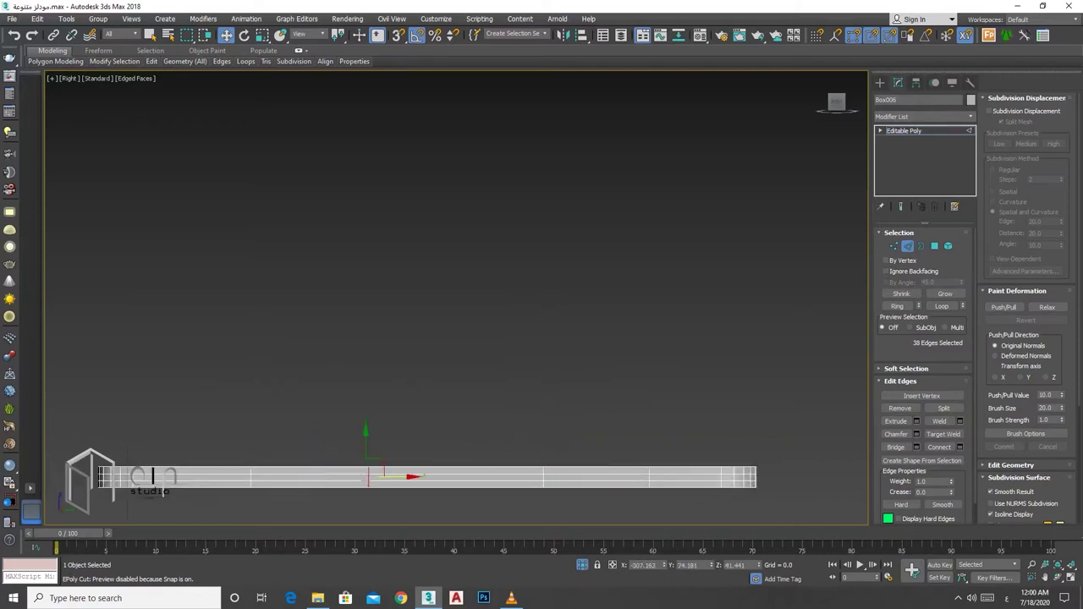
{"action": "middle_click_drag", "start_coordinate": [251, 476], "coordinate": [508, 364], "text": "alt"}
{"action": "key", "text": "4"}
{"action": "key", "text": "shift+e"}
{"action": "key", "text": "Escape"}
Step: Push out the midline end vertices of two button outlines on the long side and extrude their four polygons inward
{"action": "scroll", "coordinate": [440, 398], "scroll_direction": "up", "scroll_amount": 3}
{"action": "key", "text": "1"}
{"action": "left_click", "coordinate": [402, 414]}
{"action": "key", "text": "w"}
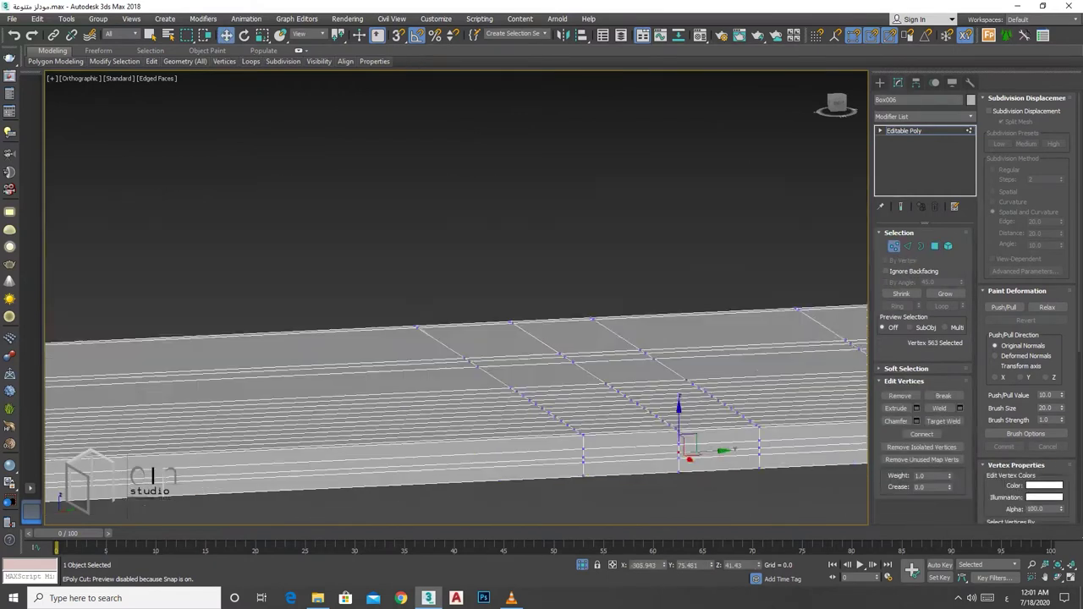
{"action": "left_click", "coordinate": [400, 419], "text": "ctrl"}
{"action": "key", "text": "r"}
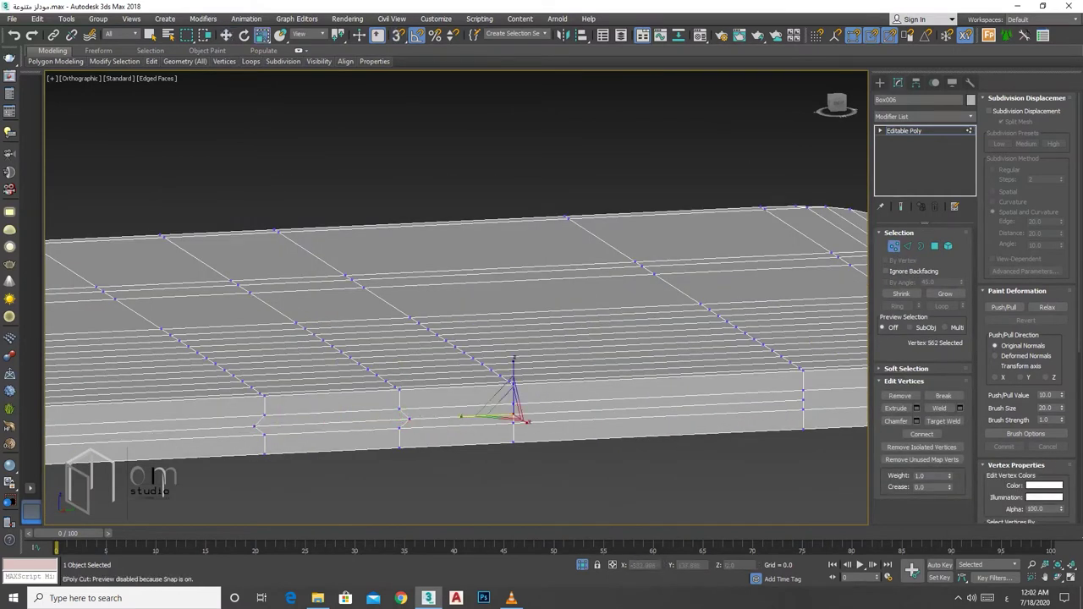
{"action": "middle_click_drag", "start_coordinate": [643, 372], "coordinate": [863, 339], "text": "alt"}
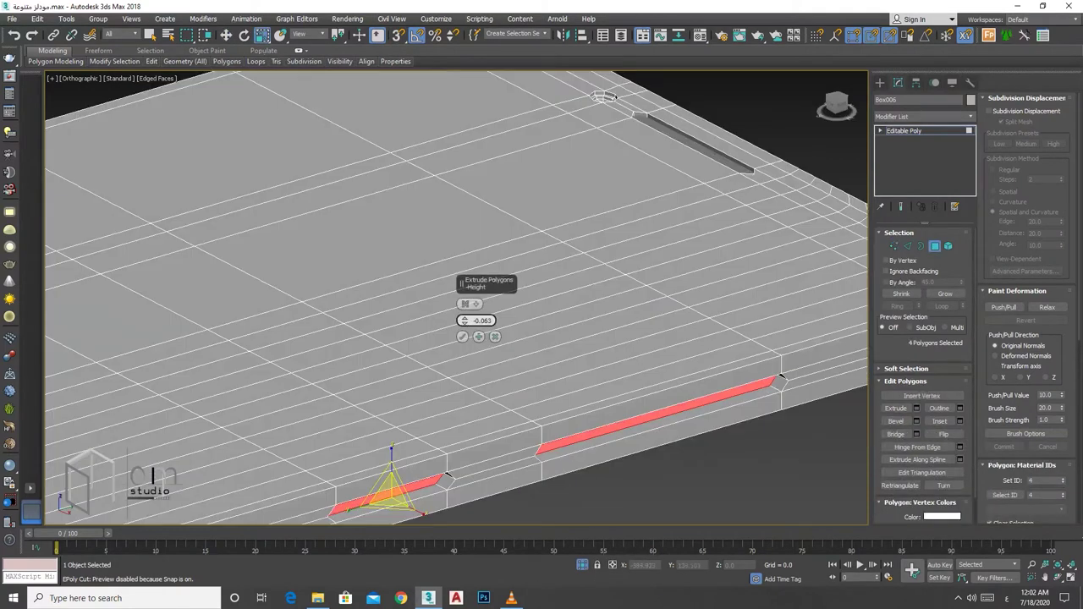
Step: Add edges near the corner of the phone's back and move the vertices into an elongated camera outline
{"action": "scroll", "coordinate": [611, 138], "scroll_direction": "up", "scroll_amount": 5}
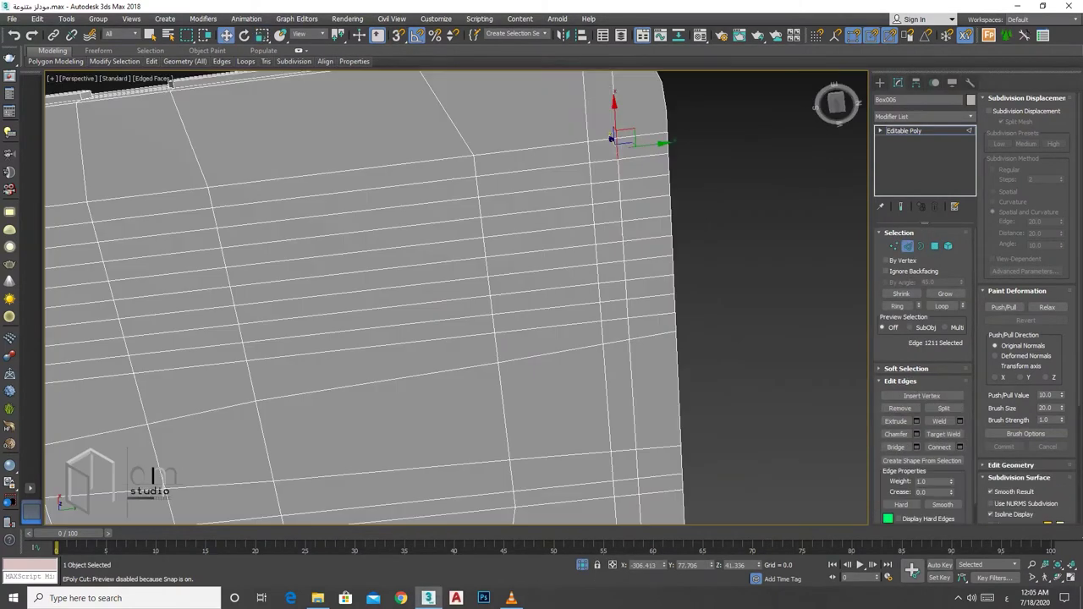
{"action": "left_click", "coordinate": [584, 140]}
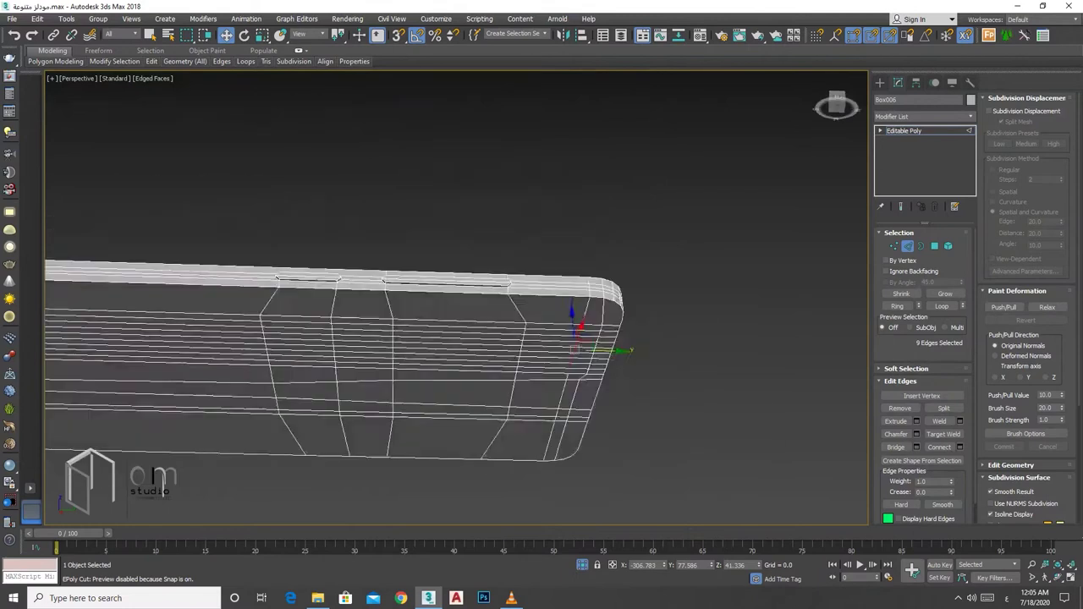
{"action": "scroll", "coordinate": [457, 296], "scroll_direction": "up", "scroll_amount": 3}
{"action": "key", "text": "1"}
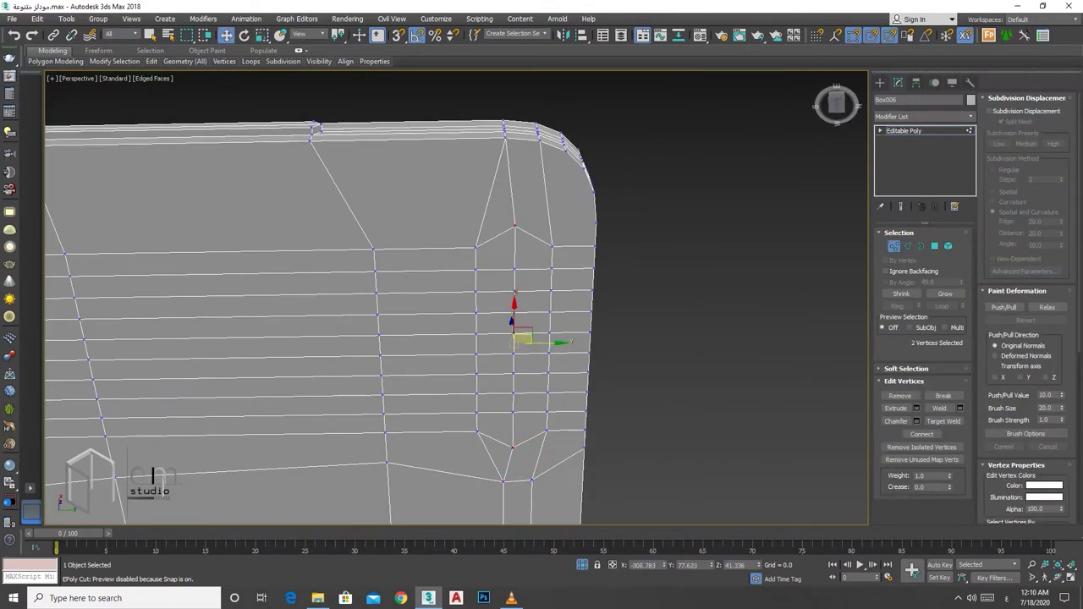
Step: Extrude the elongated camera outline's polygons inward and shape the vertices inside the recess into a row of hexagonal lens outlines
{"action": "key", "text": "4"}
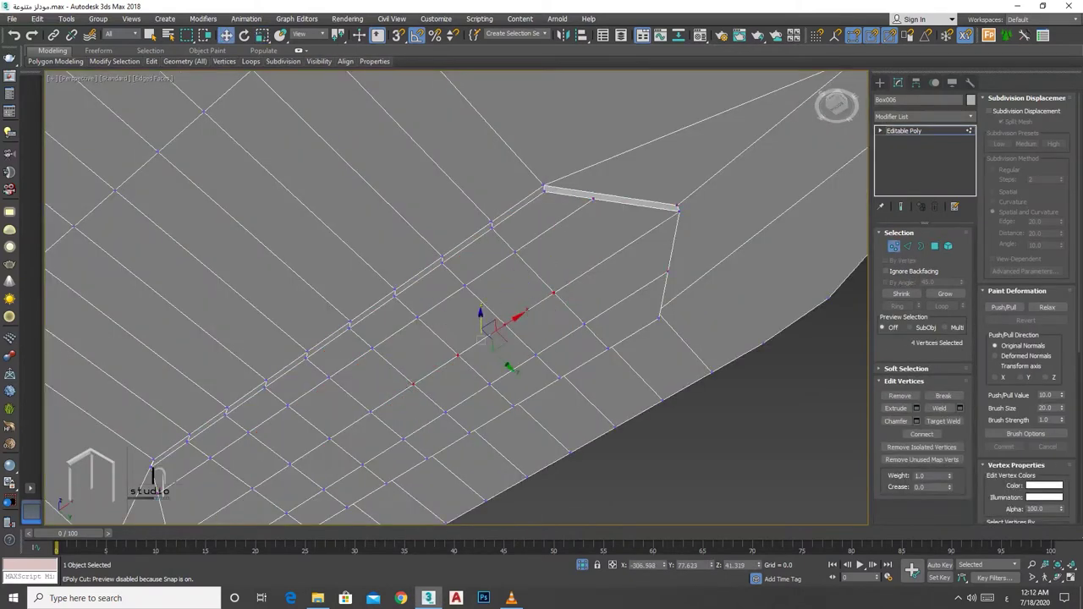
{"action": "key", "text": "alt+l"}
{"action": "middle_click_drag", "start_coordinate": [457, 338], "coordinate": [516, 314]}
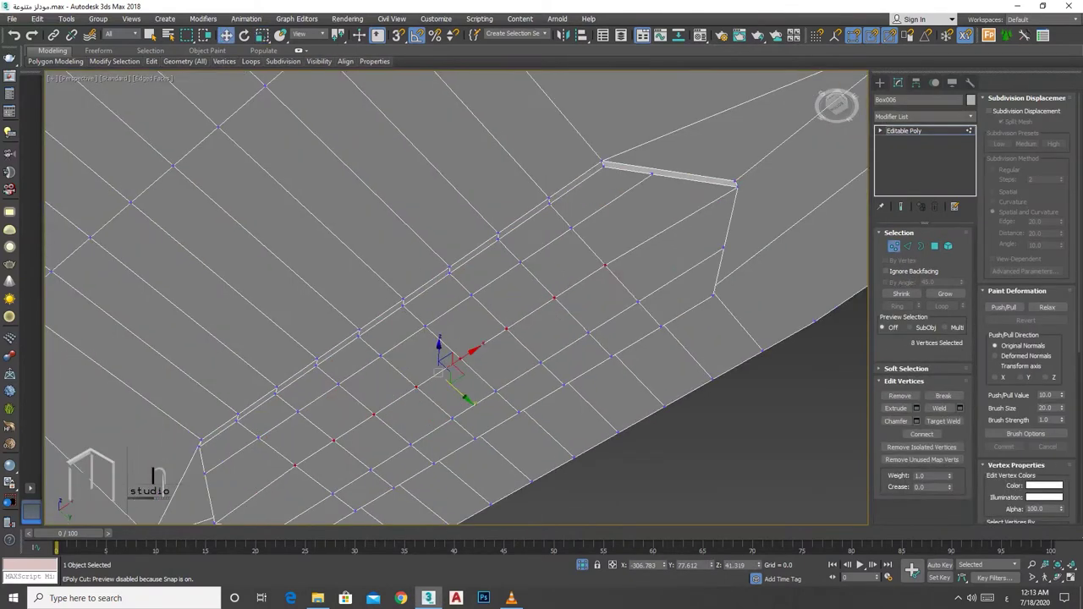
{"action": "key", "text": "r"}
{"action": "left_click", "coordinate": [576, 257]}
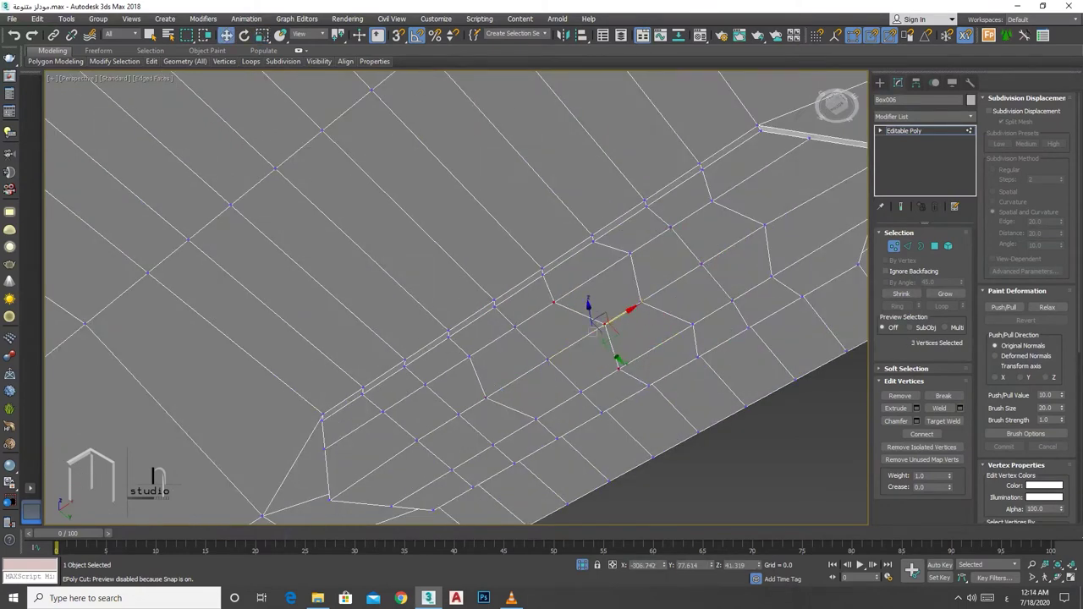
{"action": "left_click", "coordinate": [484, 396]}
{"action": "middle_click_drag", "start_coordinate": [484, 396], "coordinate": [559, 380], "text": "alt"}
{"action": "key", "text": "ctrl+z"}
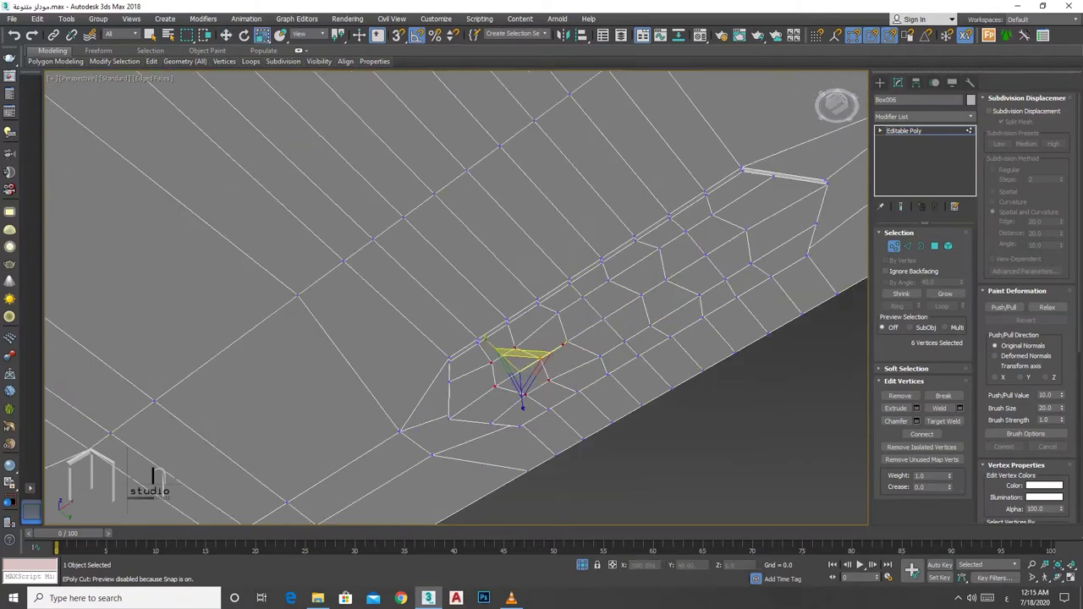
Step: Select the polygons of the hexagonal lens outlines inside the camera recess and extrude them
{"action": "left_click", "coordinate": [934, 246]}
{"action": "left_click", "coordinate": [959, 421]}
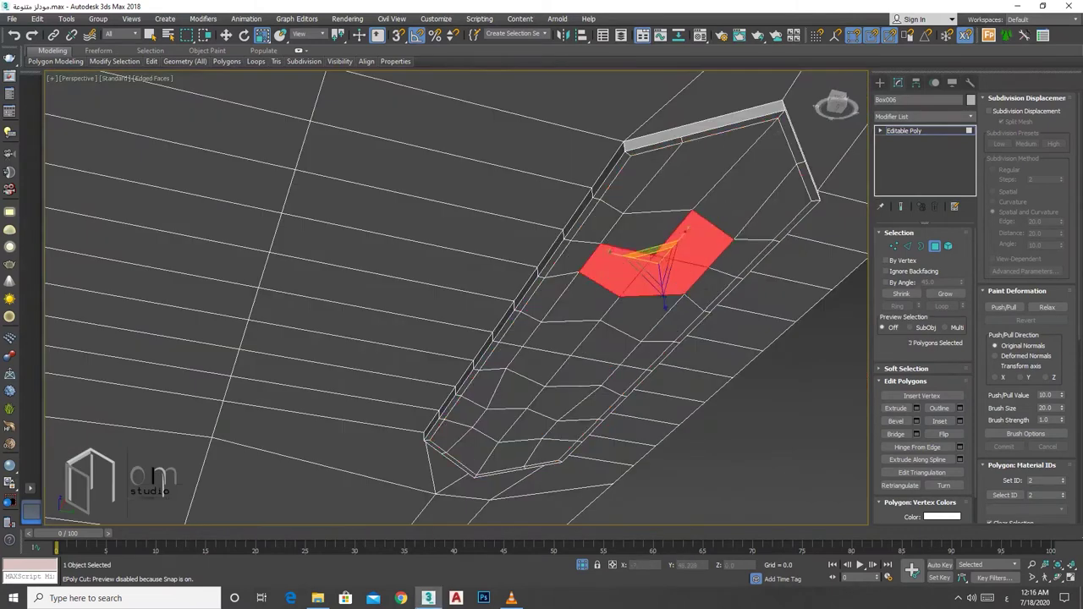
{"action": "left_click", "coordinate": [916, 408]}
{"action": "left_click_drag", "start_coordinate": [464, 319], "coordinate": [464, 306]}
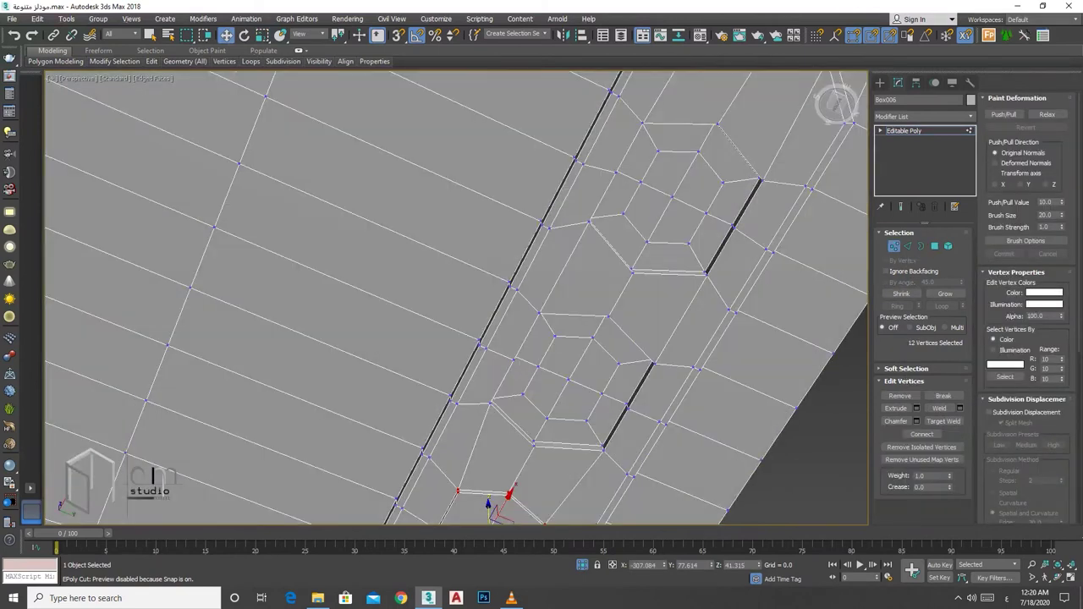
{"action": "key", "text": "4"}
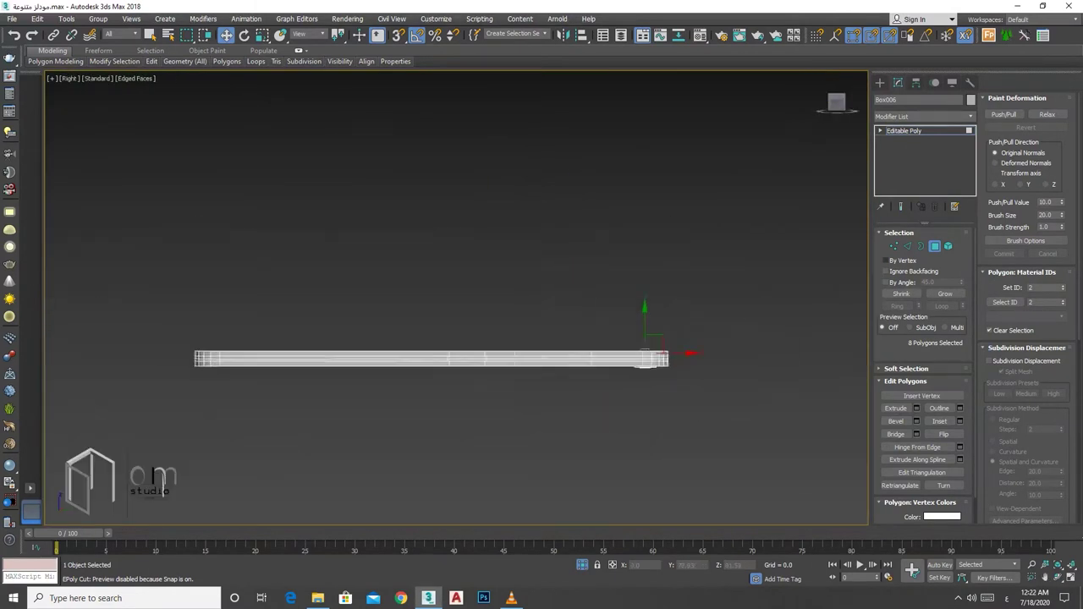
Step: Connect supporting edge loops along the phone's long side, above and below the button outlines
{"action": "key", "text": "2"}
{"action": "key", "text": "F3"}
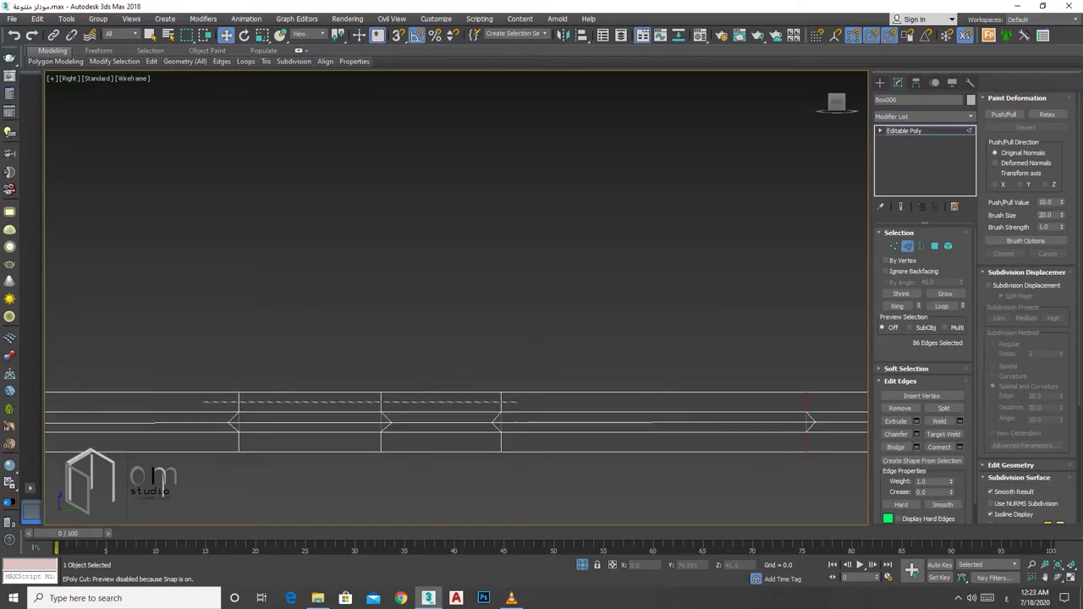
{"action": "key", "text": "ctrl+a"}
{"action": "key", "text": "z"}
{"action": "mouse_move", "coordinate": [508, 339]}
{"action": "middle_mouse_down", "text": "alt"}
{"action": "mouse_move", "coordinate": [651, 227]}
{"action": "mouse_move", "coordinate": [715, 254]}
{"action": "mouse_move", "coordinate": [592, 218]}
{"action": "middle_mouse_up", "text": "alt"}
{"action": "key", "text": "F3"}
{"action": "key", "text": "shift+e"}
{"action": "key", "text": "Return"}
Step: Apply TurboSmooth to the phone and inspect the smoothed buttons on its long side with edged faces hidden
{"action": "left_click", "coordinate": [924, 116]}
{"action": "scroll", "coordinate": [924, 381], "scroll_direction": "down", "scroll_amount": 1}
{"action": "left_click", "coordinate": [923, 382]}
{"action": "key", "text": "F4"}
{"action": "scroll", "coordinate": [728, 296], "scroll_direction": "up", "scroll_amount": 5}
{"action": "scroll", "coordinate": [457, 297], "scroll_direction": "down", "scroll_amount": 5}
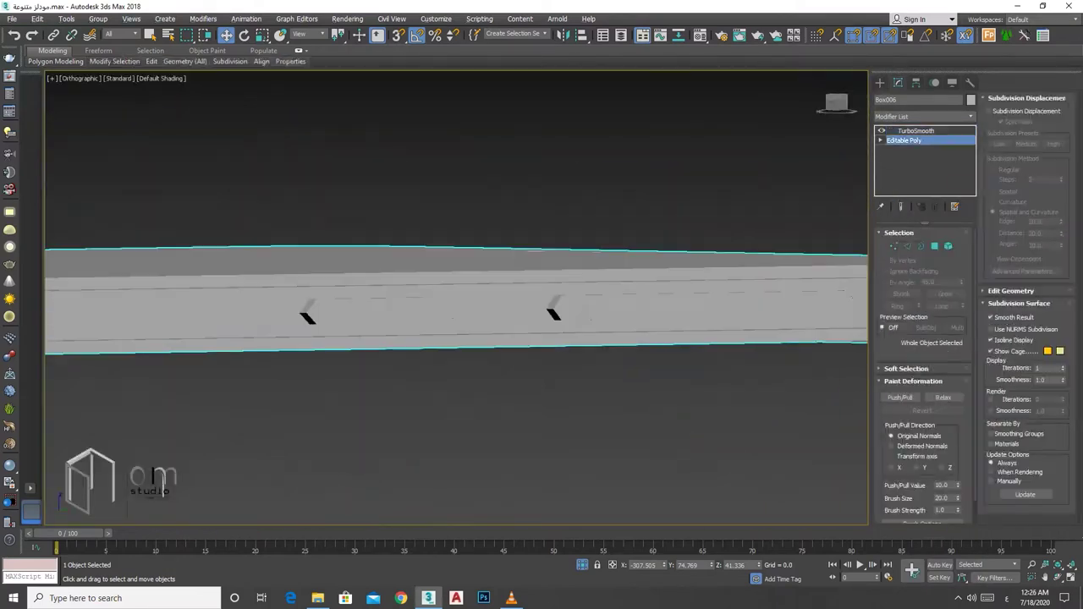
{"action": "middle_click_drag", "start_coordinate": [457, 296], "coordinate": [474, 254], "text": "alt"}
{"action": "scroll", "coordinate": [457, 296], "scroll_direction": "up", "scroll_amount": 3}
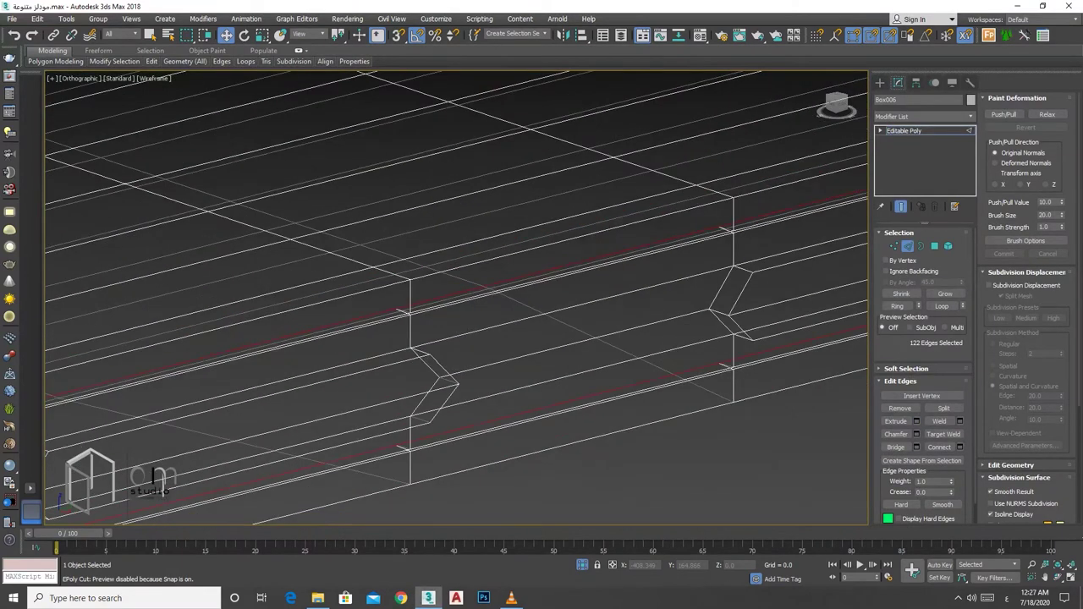
Step: Apply TurboSmooth to the phone again and chamfer the front speaker slot's corner edges by 0.015 with 4 segments
{"action": "left_click", "coordinate": [925, 116]}
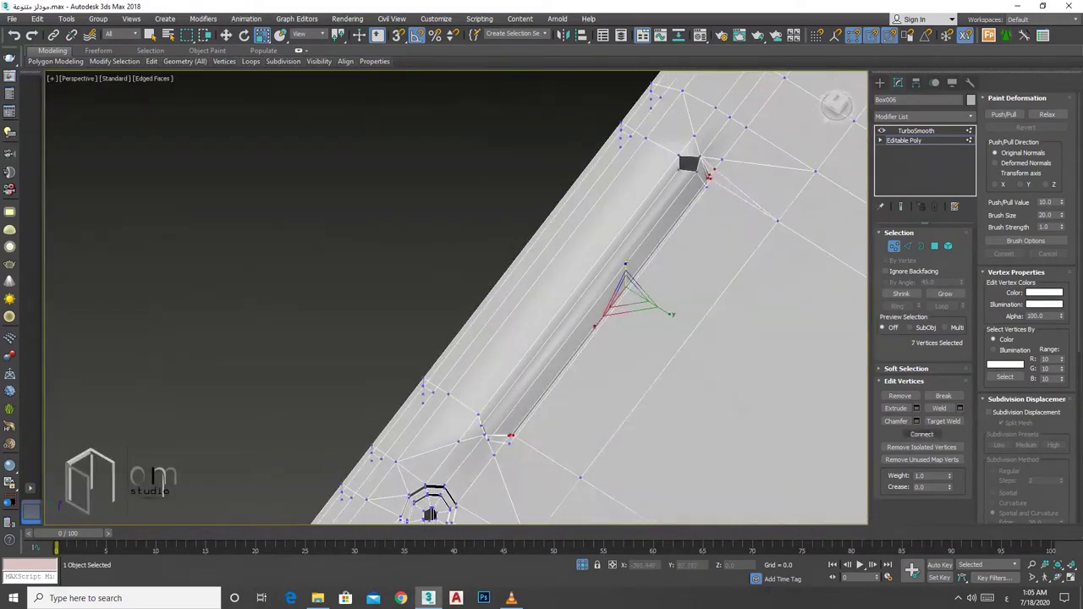
{"action": "key", "text": "2"}
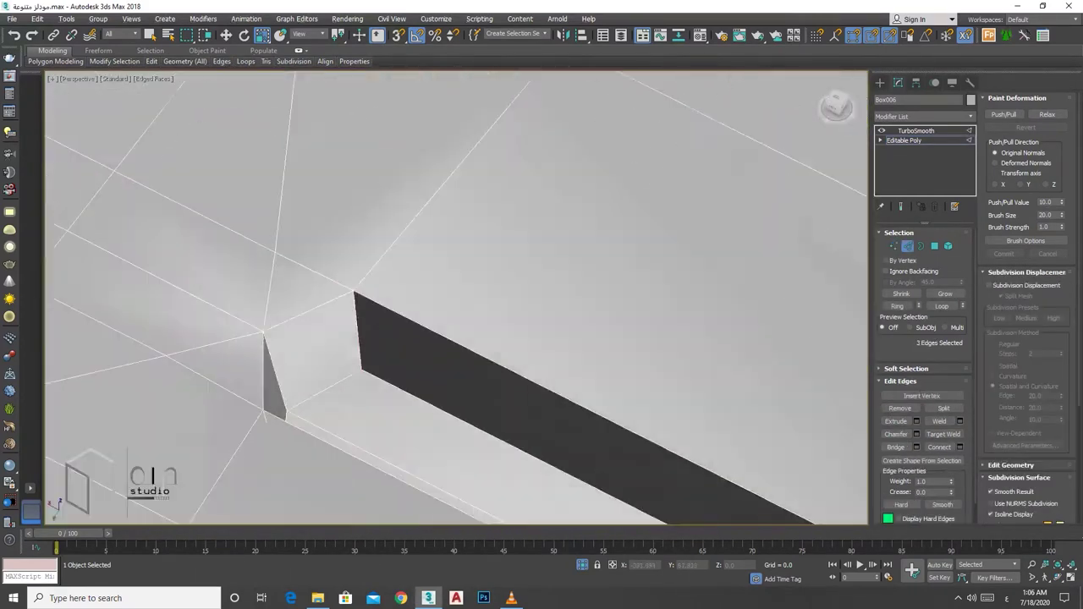
{"action": "key", "text": "1"}
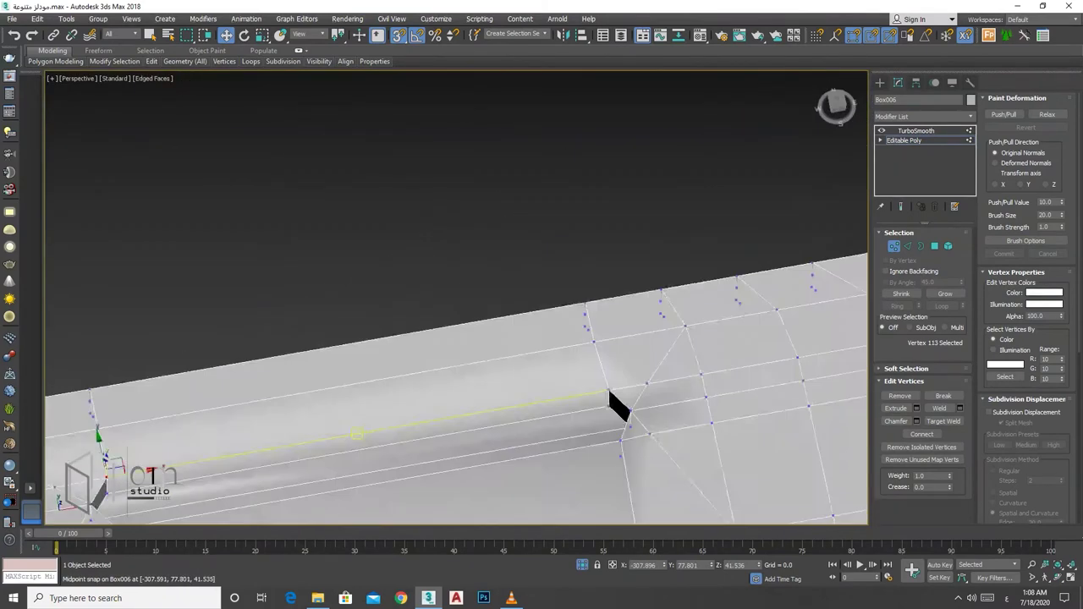
{"action": "middle_click_drag", "start_coordinate": [610, 393], "coordinate": [381, 366], "text": "alt"}
{"action": "key", "text": "2"}
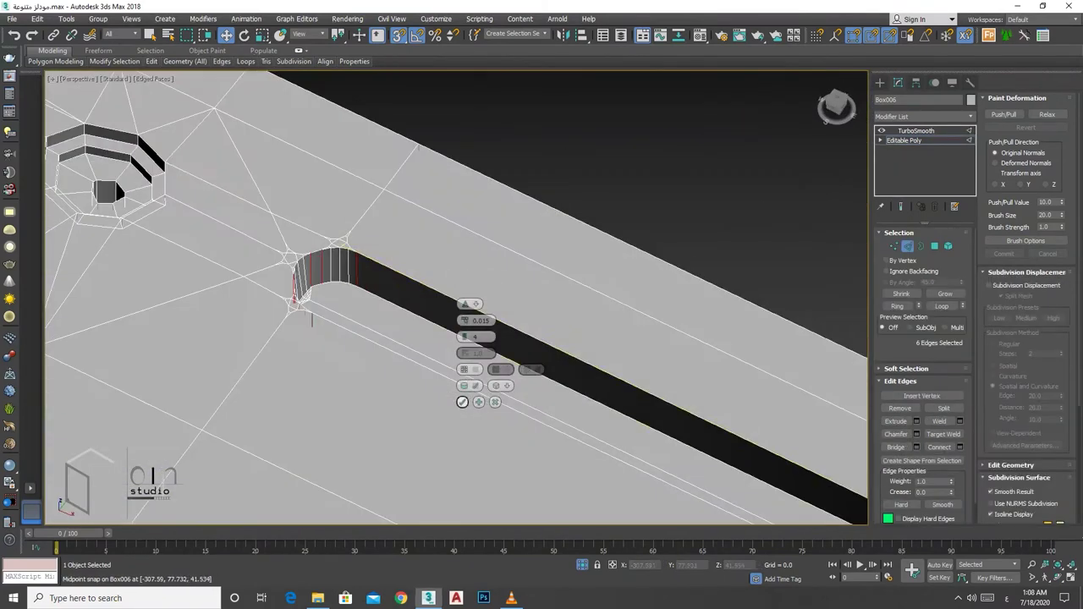
{"action": "middle_click_drag", "start_coordinate": [508, 338], "coordinate": [592, 364], "text": "alt"}
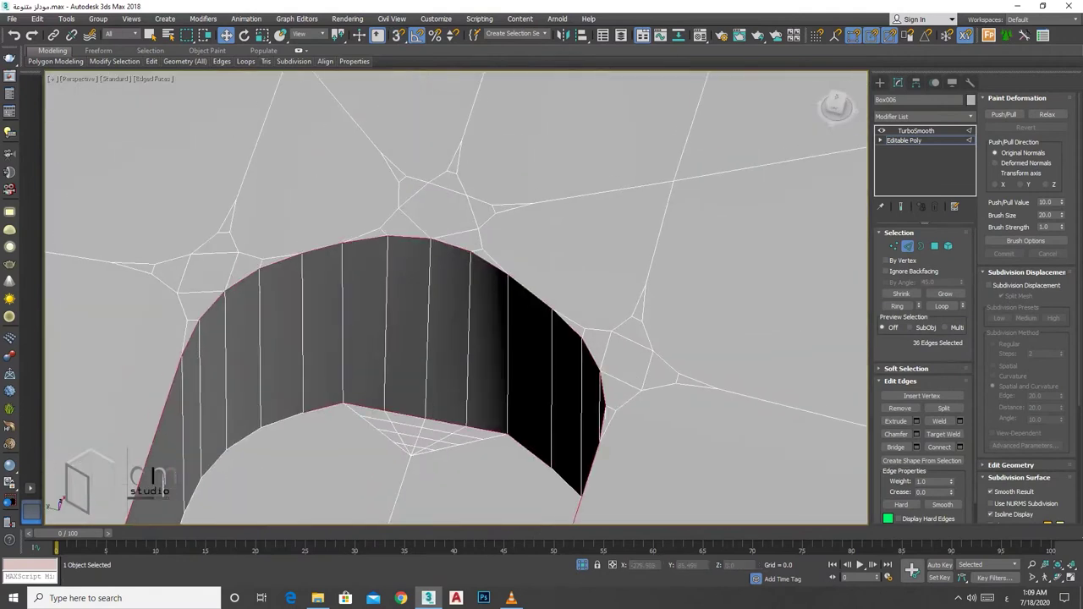
Step: Pick out the floor vertices at the speaker slot's rounded end and chamfer the slot's upper and lower edge loops
{"action": "scroll", "coordinate": [457, 296], "scroll_direction": "down", "scroll_amount": 5}
{"action": "key", "text": "1"}
{"action": "left_click", "coordinate": [457, 330]}
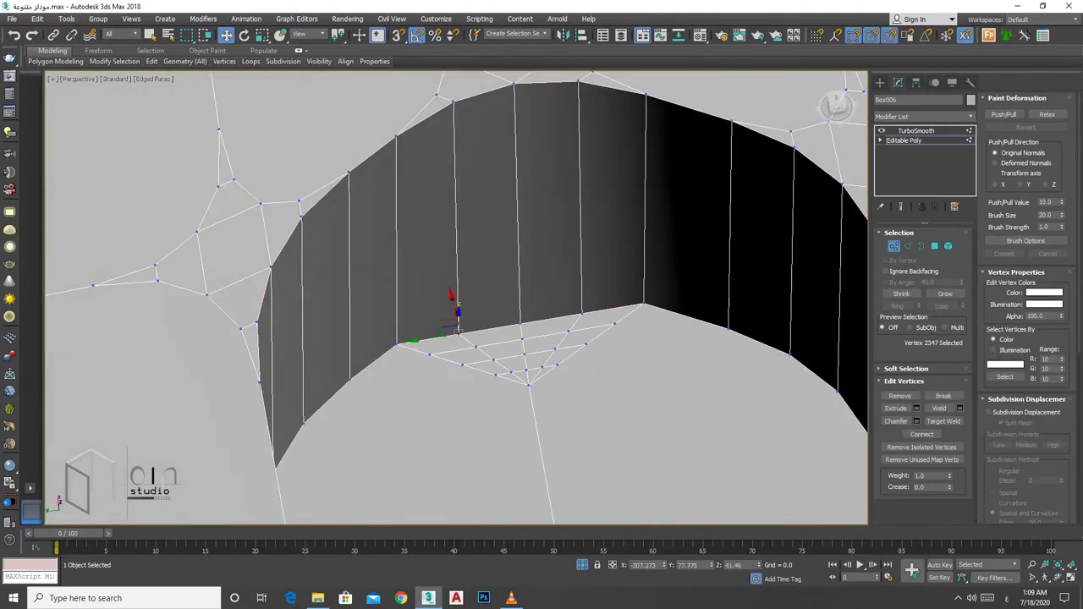
{"action": "middle_click_drag", "start_coordinate": [508, 322], "coordinate": [381, 364], "text": "alt"}
{"action": "left_click", "coordinate": [272, 420], "text": "ctrl"}
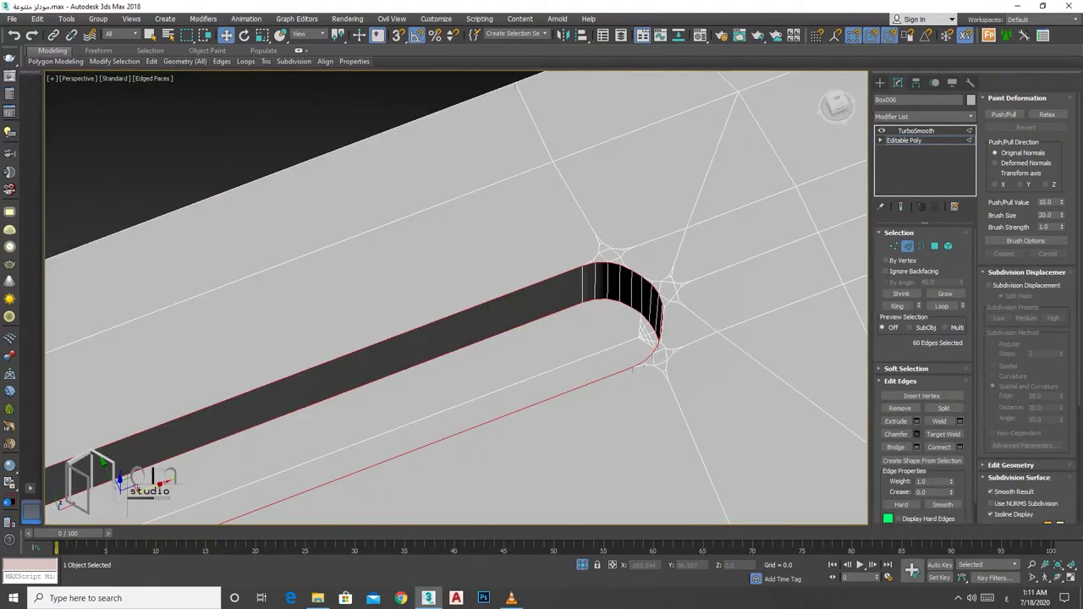
{"action": "left_click", "coordinate": [916, 434]}
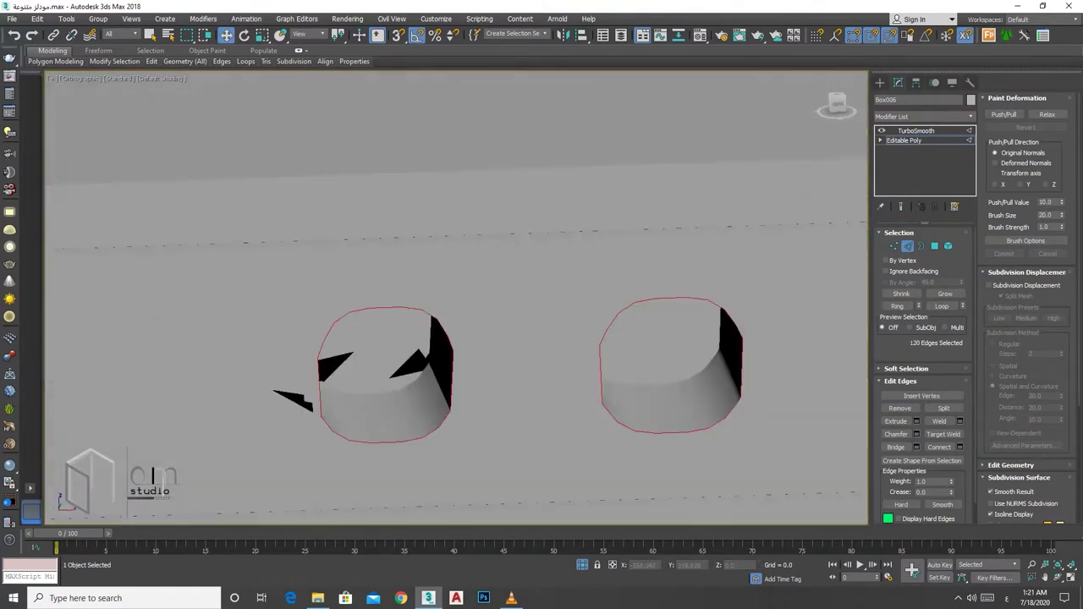
Step: Display the mesh edges and examine the vertices around the two rounded recesses
{"action": "key", "text": "1"}
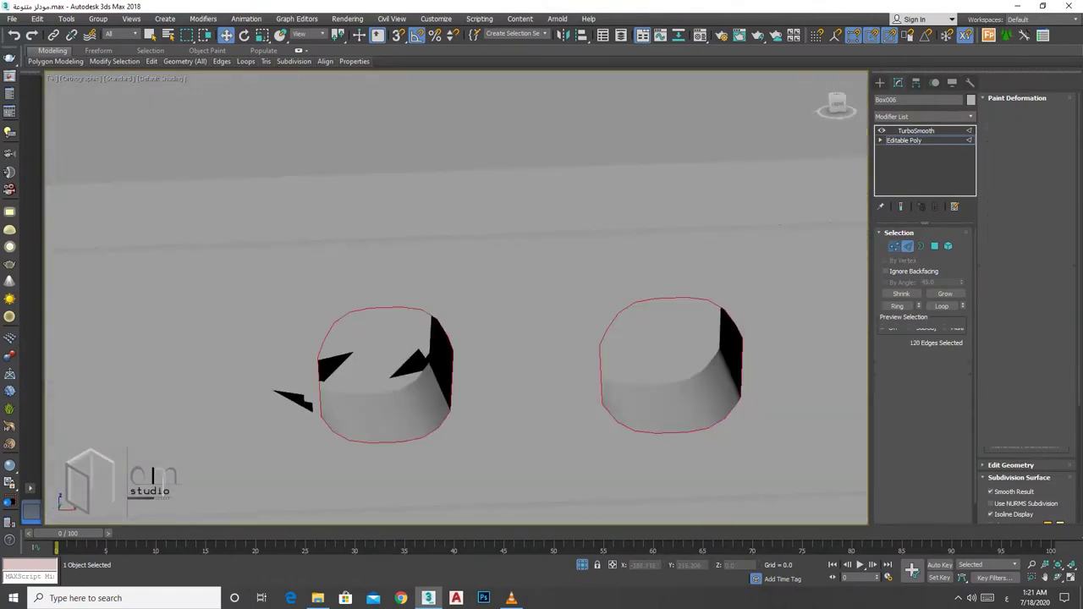
{"action": "key", "text": "F4"}
{"action": "scroll", "coordinate": [385, 367], "scroll_direction": "up", "scroll_amount": 4}
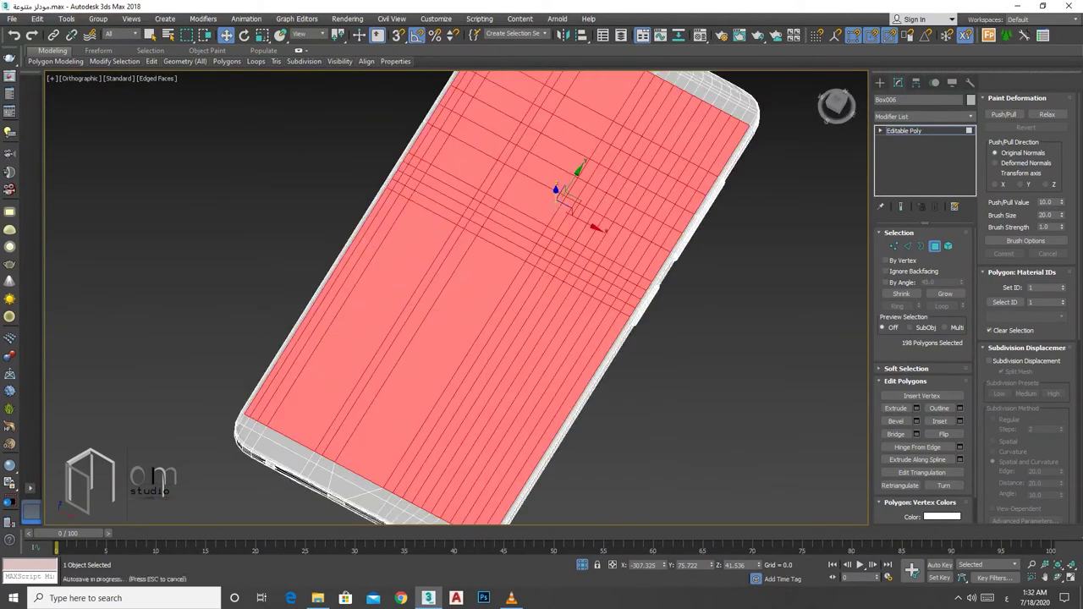
Step: Load Screenshot_20200717-231147.jpg as the diffuse bitmap of a new material for the phone's screen polygons
{"action": "key", "text": "m"}
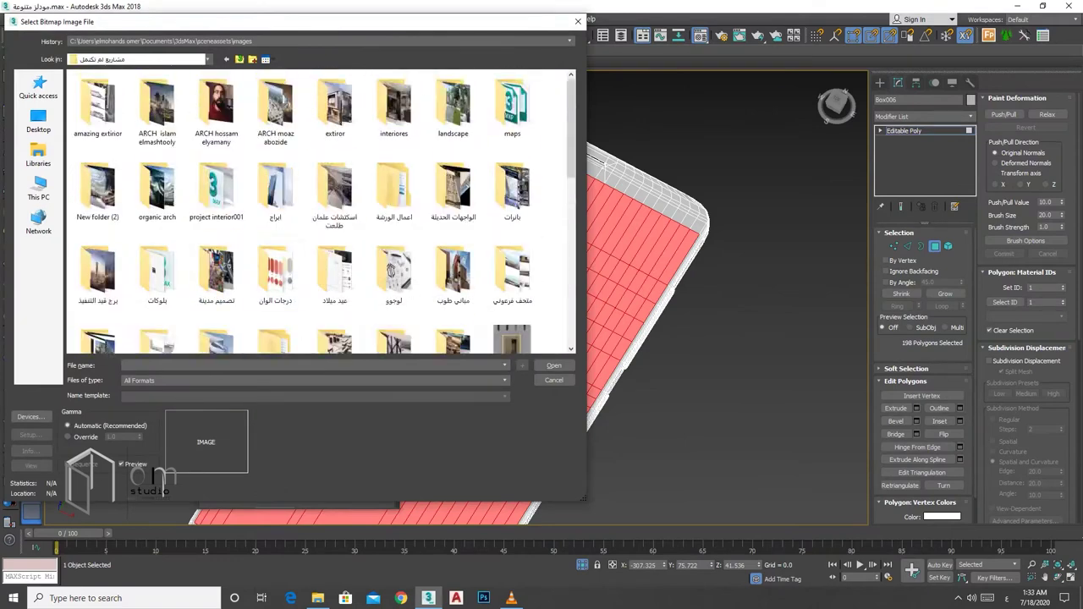
{"action": "scroll", "coordinate": [321, 211], "scroll_direction": "down", "scroll_amount": 5}
{"action": "scroll", "coordinate": [321, 212], "scroll_direction": "up", "scroll_amount": 5}
{"action": "scroll", "coordinate": [322, 211], "scroll_direction": "down", "scroll_amount": 1}
{"action": "double_click", "coordinate": [334, 188]}
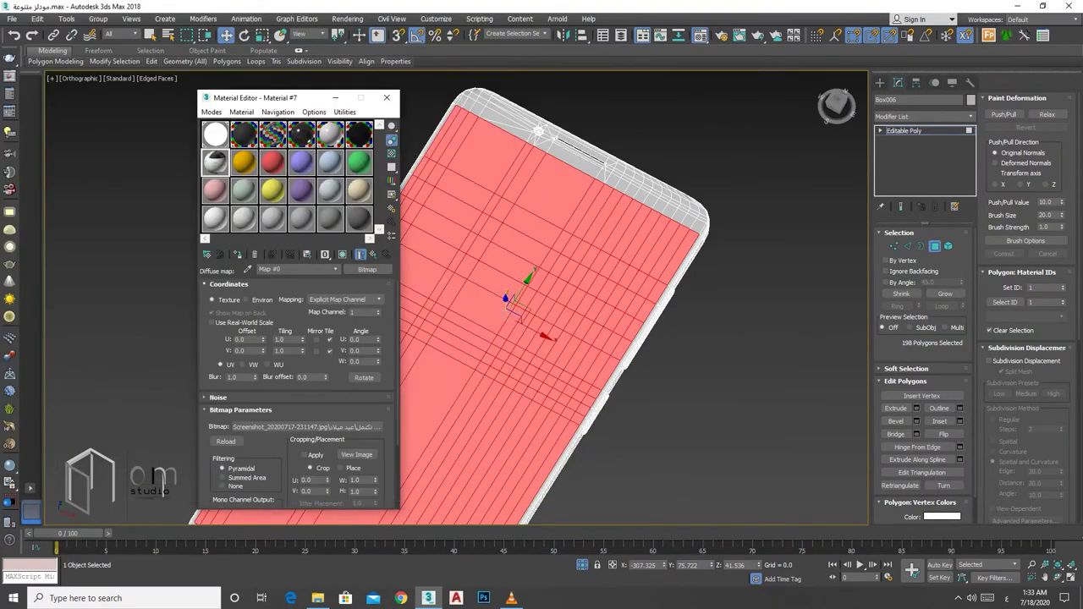
Step: Add a planar UVW Map modifier so the screenshot texture fits the selected screen polygons
{"action": "left_click", "coordinate": [924, 116]}
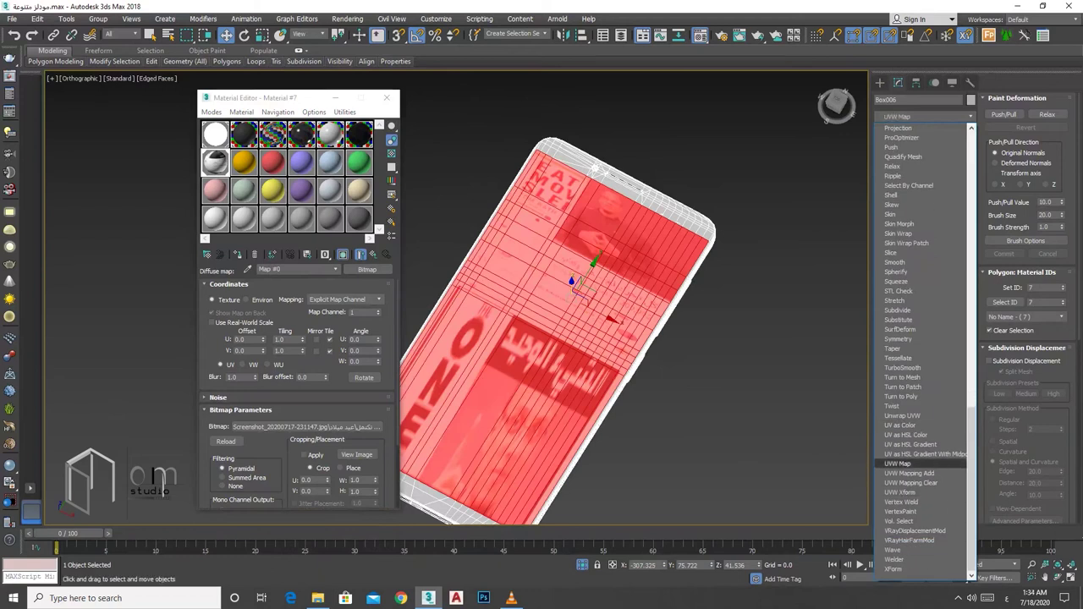
{"action": "left_click", "coordinate": [898, 463]}
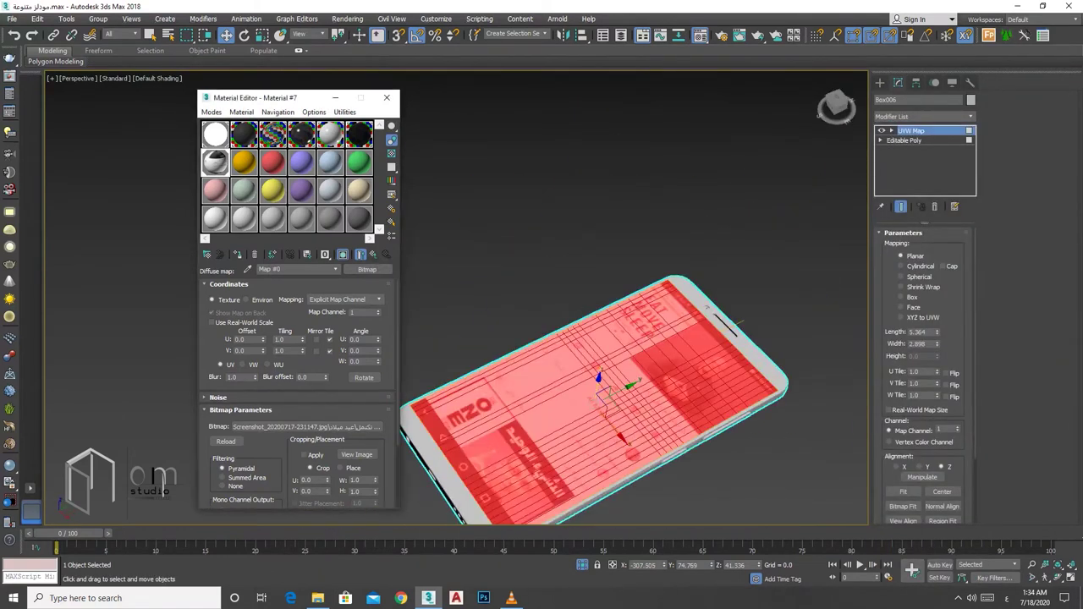
{"action": "left_click", "coordinate": [374, 254]}
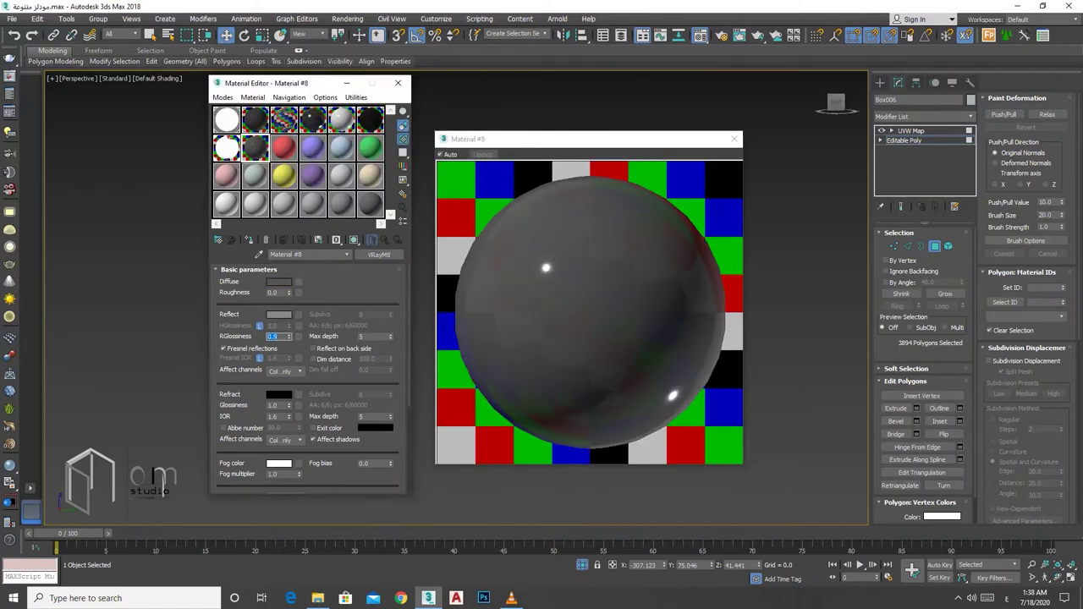
Step: Set the Fresnel IOR of the phone body's dark grey VRay material to 3
{"action": "type", "text": "3"}
{"action": "key", "text": "Return"}
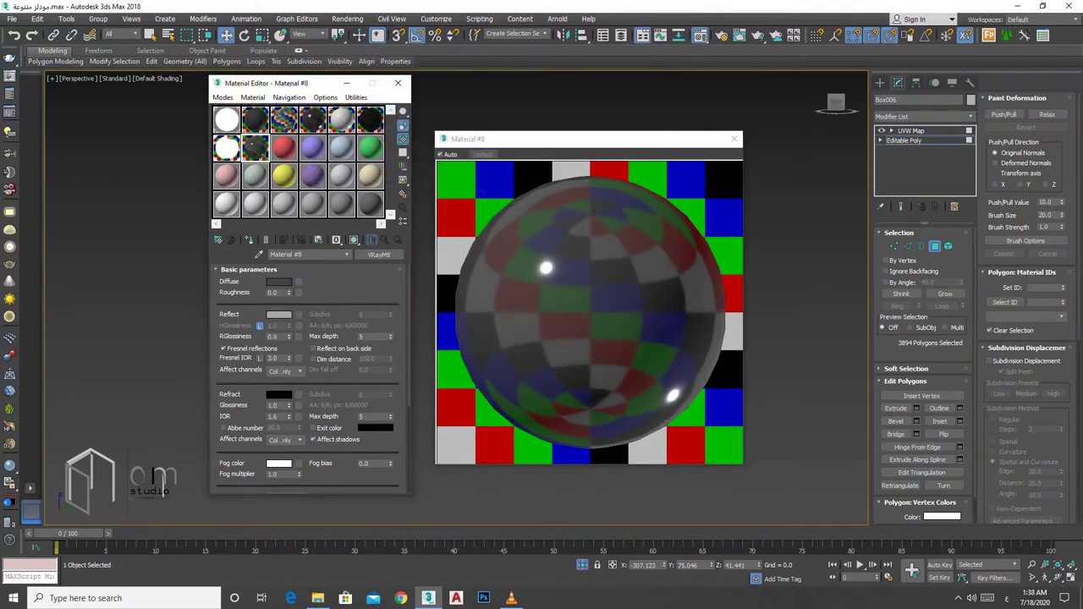
{"action": "scroll", "coordinate": [309, 381], "scroll_direction": "down", "scroll_amount": 1}
{"action": "scroll", "coordinate": [309, 381], "scroll_direction": "down", "scroll_amount": 2}
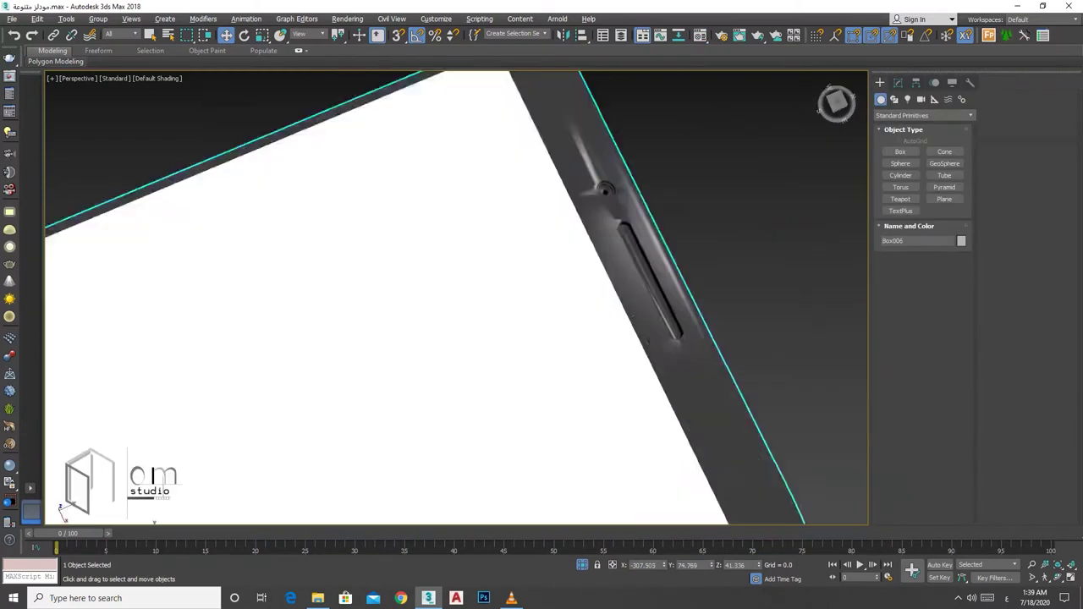
Step: Open the V-Ray properties of the selected phone objects on the table
{"action": "right_click", "coordinate": [511, 277]}
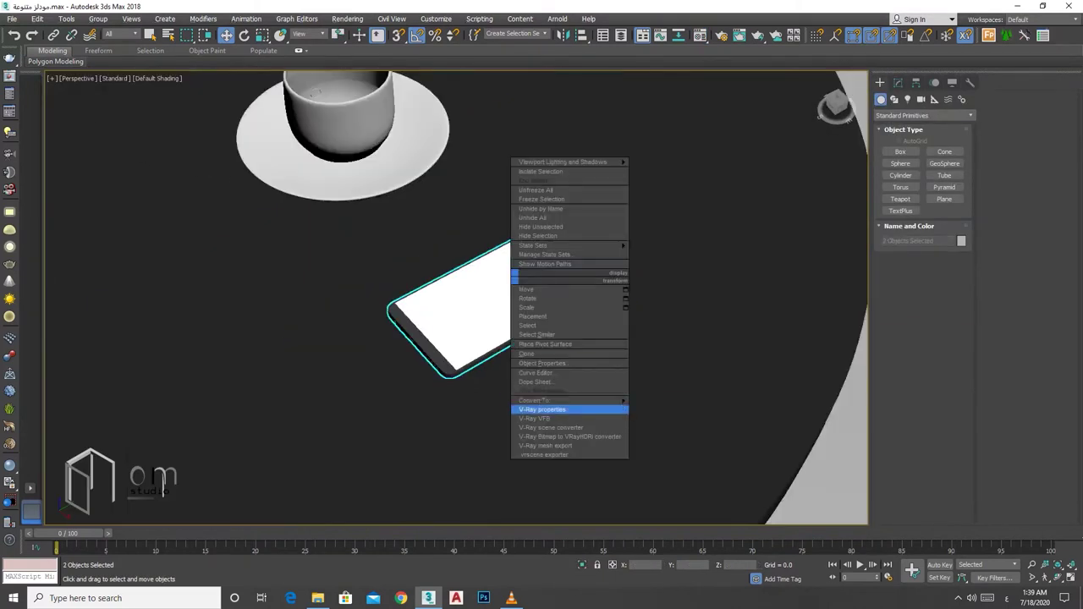
{"action": "left_click", "coordinate": [542, 409]}
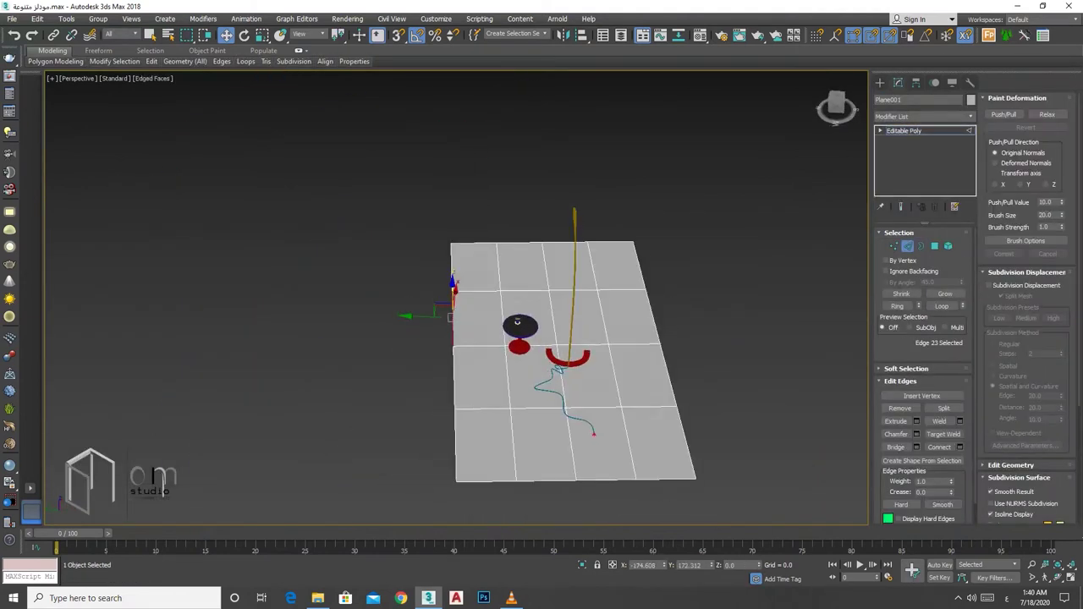
Step: Extend the floor plane's edges into a curved backdrop and give the overhead VRay plane light a VRaySoftbox texture
{"action": "left_click", "coordinate": [452, 345]}
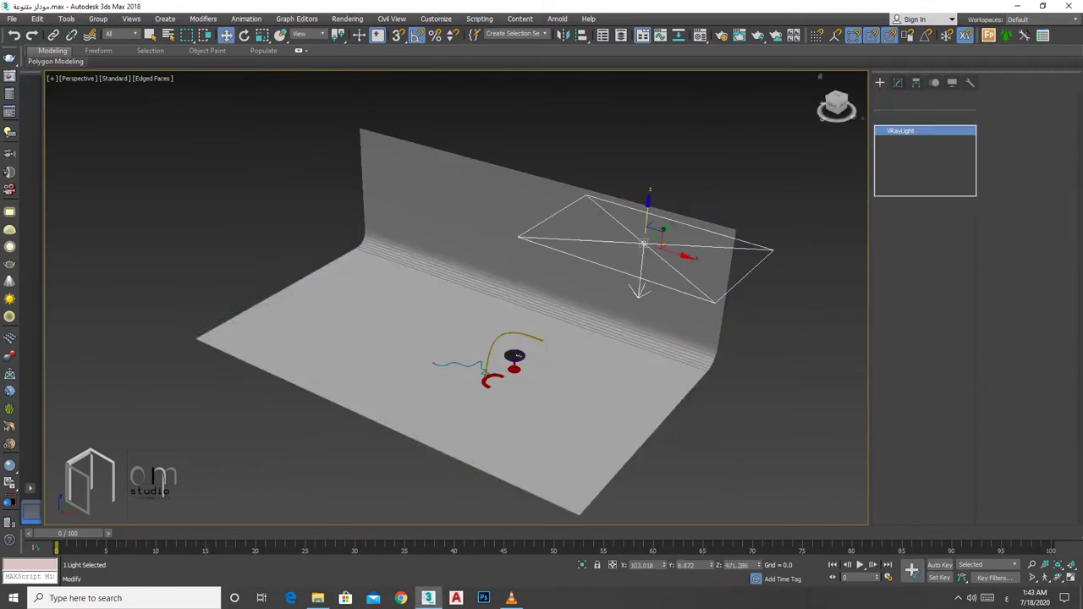
{"action": "left_click", "coordinate": [923, 365]}
{"action": "scroll", "coordinate": [507, 321], "scroll_direction": "down", "scroll_amount": 10}
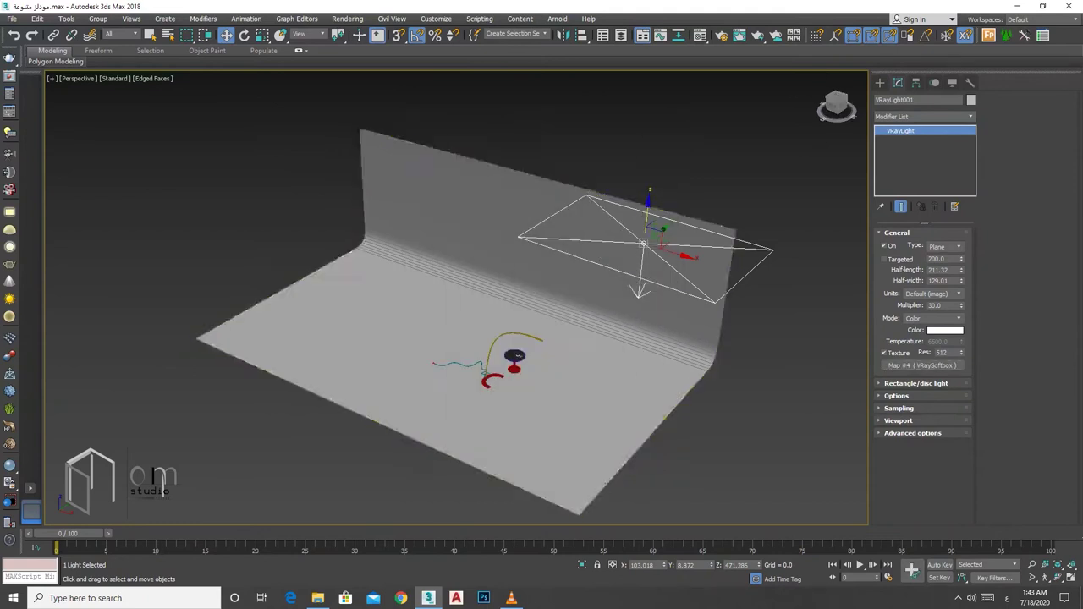
{"action": "key", "text": "m"}
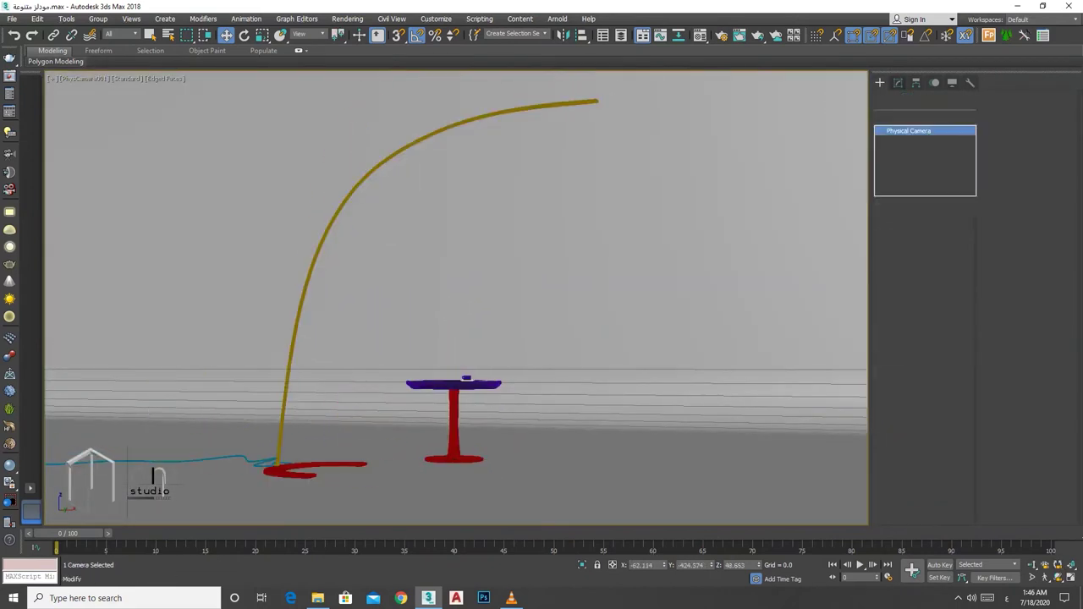
Step: Show the safe frame in the physical camera view and reframe the shot around the arched lamp and side table
{"action": "key", "text": "shift+f"}
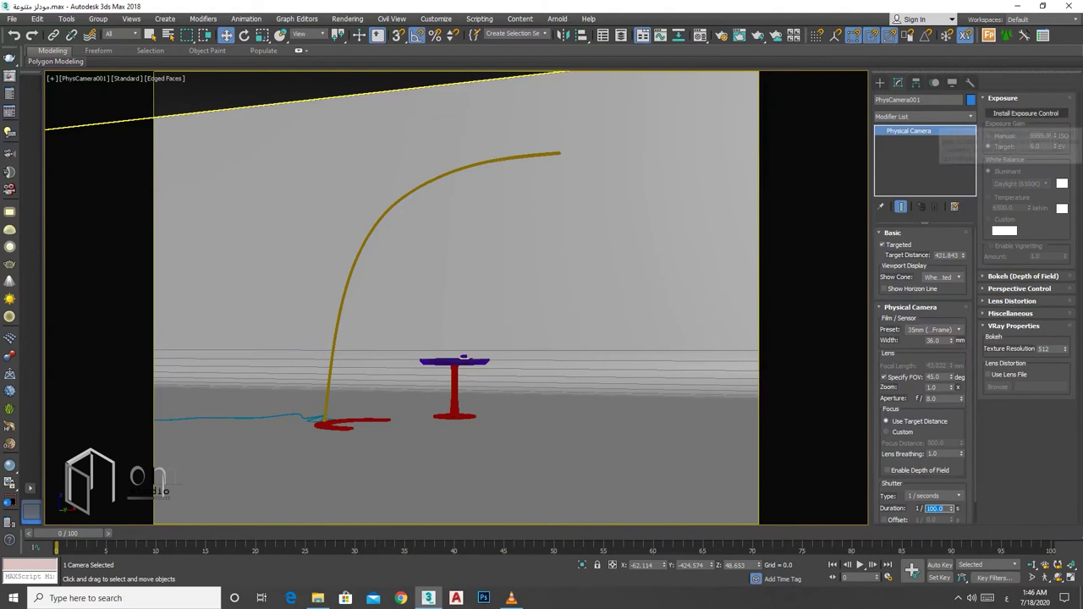
{"action": "left_click", "coordinate": [1019, 288]}
{"action": "middle_click_drag", "start_coordinate": [431, 321], "coordinate": [483, 164]}
{"action": "key", "text": "p"}
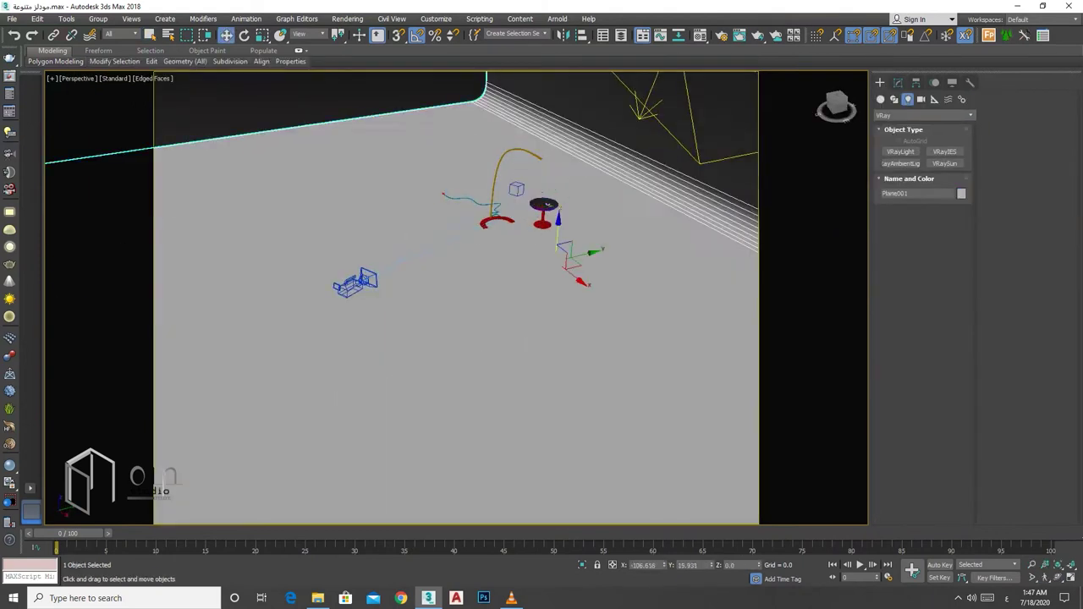
{"action": "key", "text": "c"}
{"action": "key", "text": "w"}
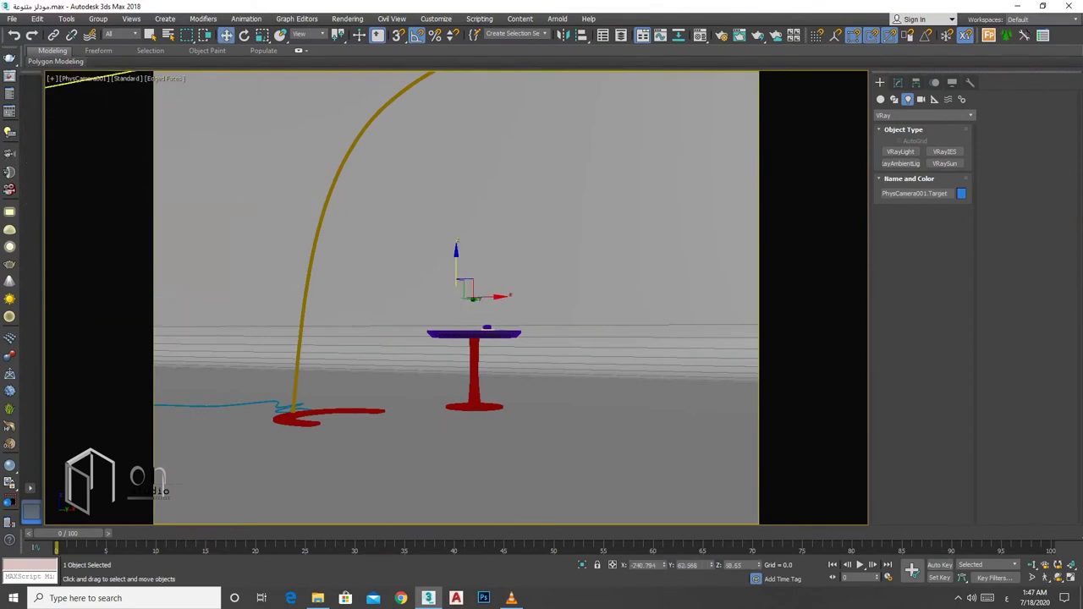
{"action": "middle_click_drag", "start_coordinate": [457, 279], "coordinate": [473, 254]}
Step: Move the side table with its cup and phone to the right, farther away from the lamp
{"action": "left_click", "coordinate": [454, 432]}
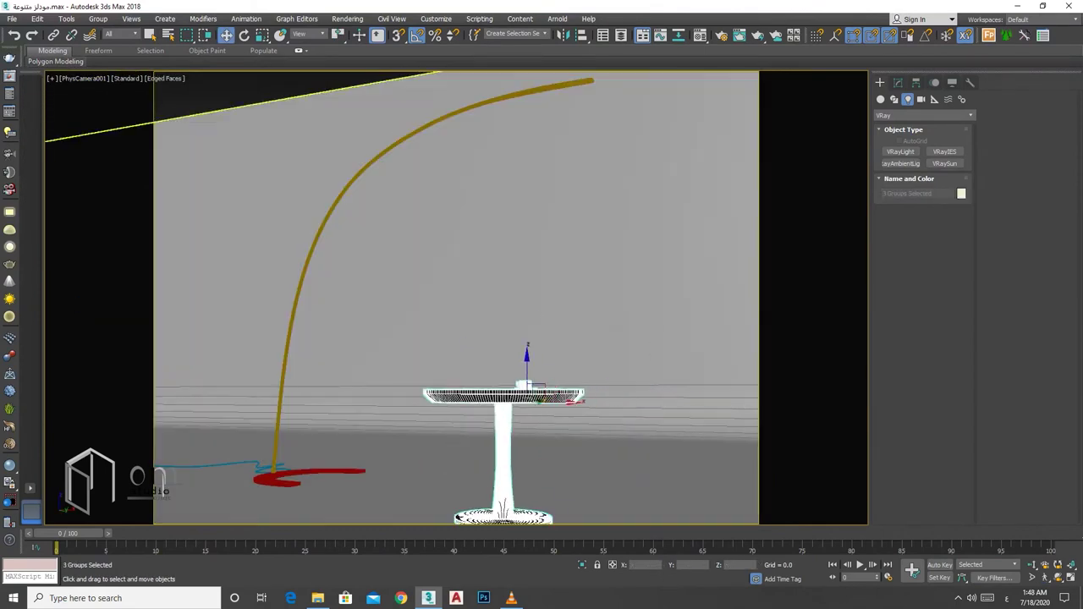
{"action": "left_click_drag", "start_coordinate": [527, 390], "coordinate": [611, 389]}
{"action": "left_click", "coordinate": [292, 338]}
Step: Extend the edge of the curved backdrop plane so the backdrop fills the camera frame
{"action": "left_click", "coordinate": [692, 493]}
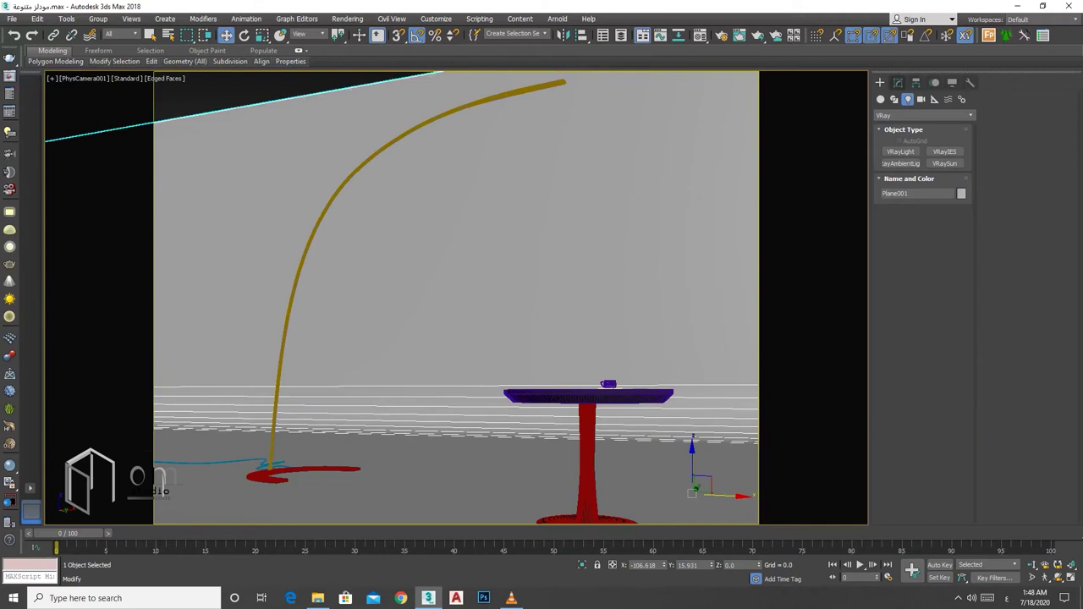
{"action": "left_click", "coordinate": [898, 82]}
{"action": "key", "text": "2"}
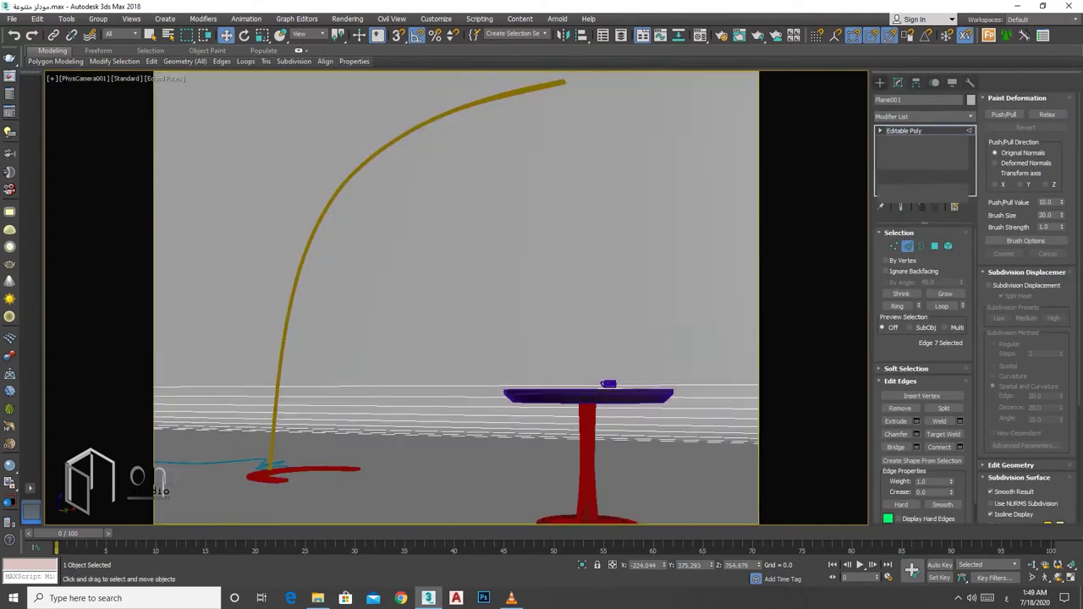
{"action": "key", "text": "ctrl+z"}
{"action": "key", "text": "ctrl+z"}
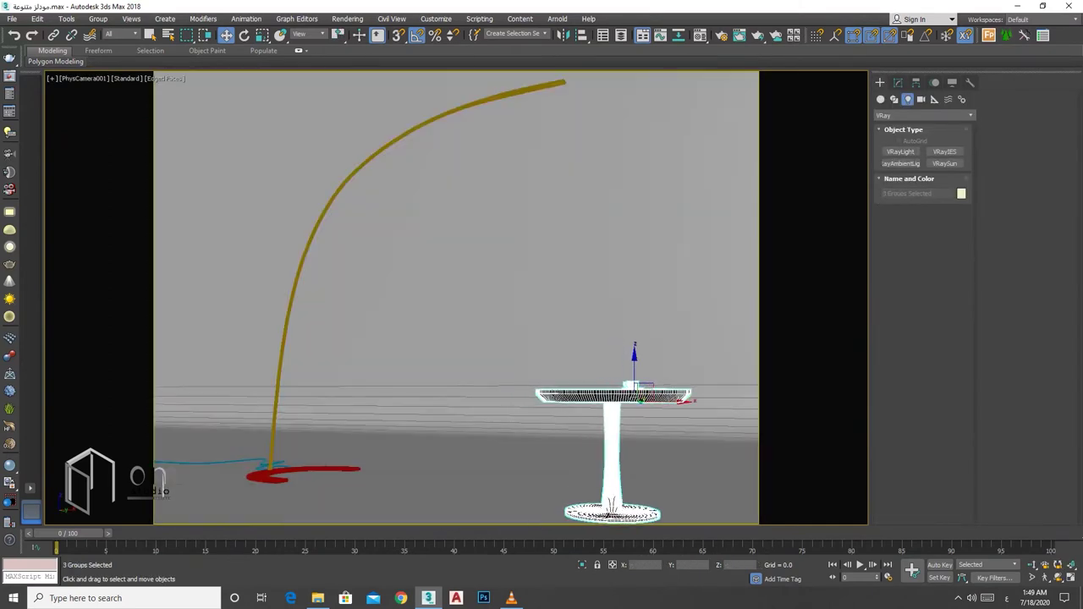
Step: Render the camera view, and tilt the table, cup and phone groups so the tabletop faces the camera
{"action": "key", "text": "shift+q"}
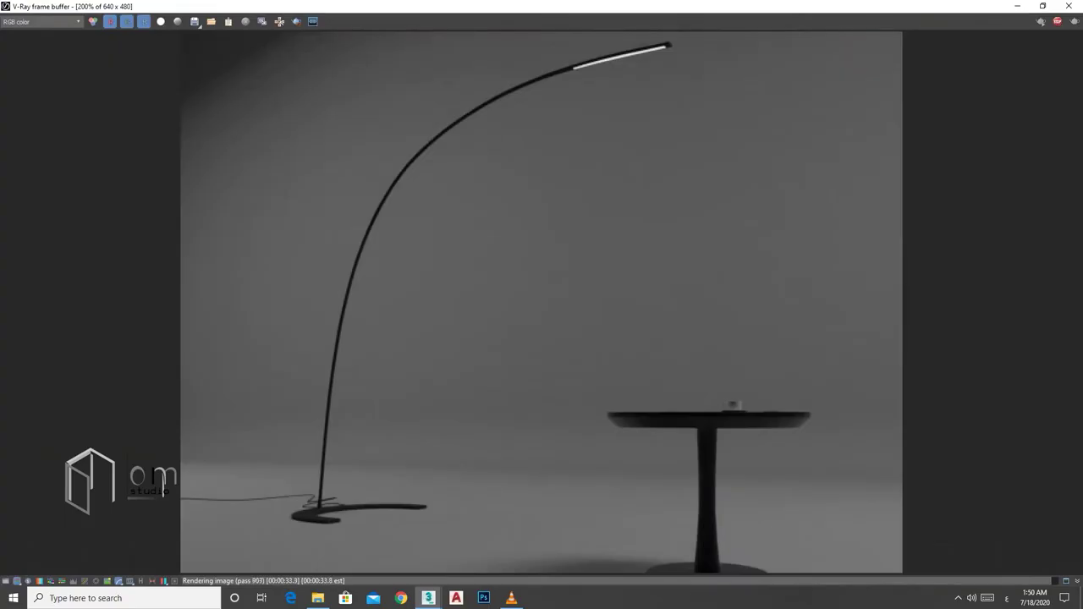
{"action": "key", "text": "e"}
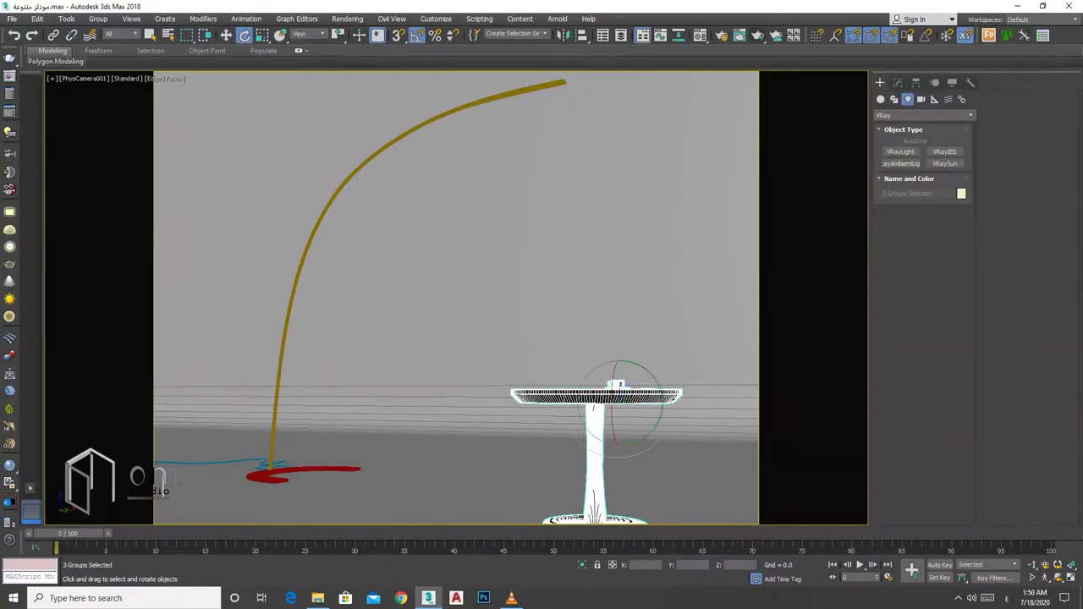
{"action": "left_click_drag", "start_coordinate": [647, 343], "coordinate": [621, 384]}
{"action": "key", "text": "w"}
{"action": "key", "text": "p"}
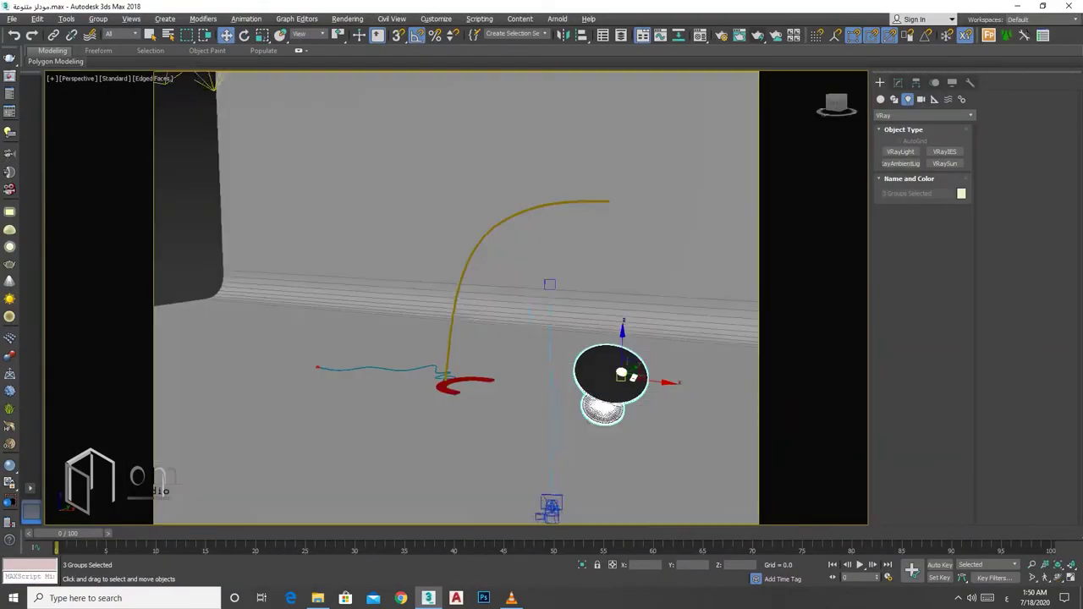
{"action": "key", "text": "c"}
Step: Set the multiplier of the VRay plane light above the scene to 50
{"action": "left_click", "coordinate": [321, 280]}
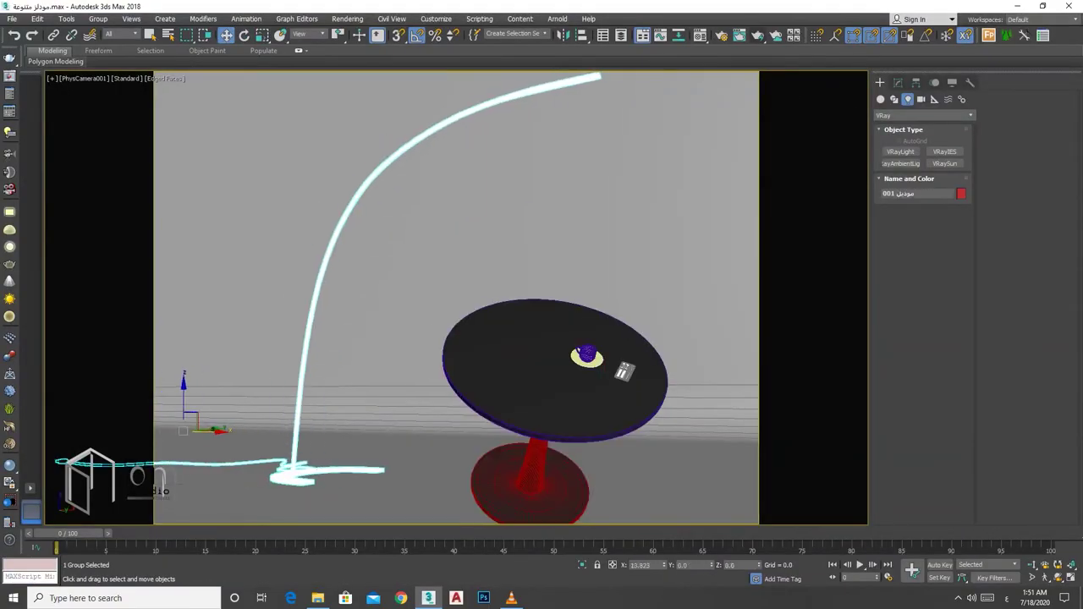
{"action": "key", "text": "p"}
{"action": "left_click", "coordinate": [483, 254]}
{"action": "left_click", "coordinate": [609, 406]}
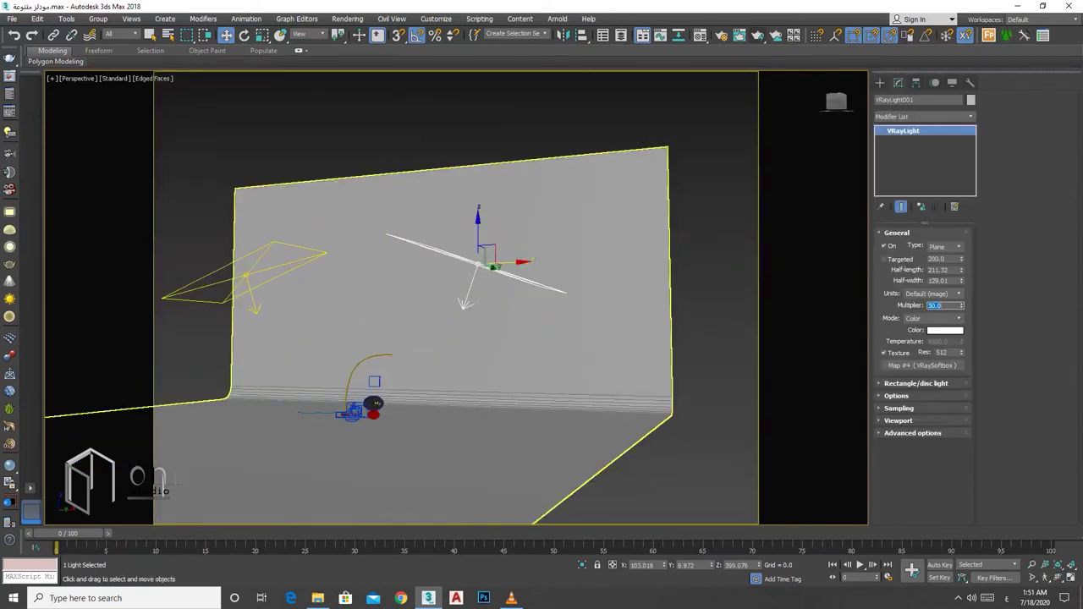
{"action": "key", "text": "c"}
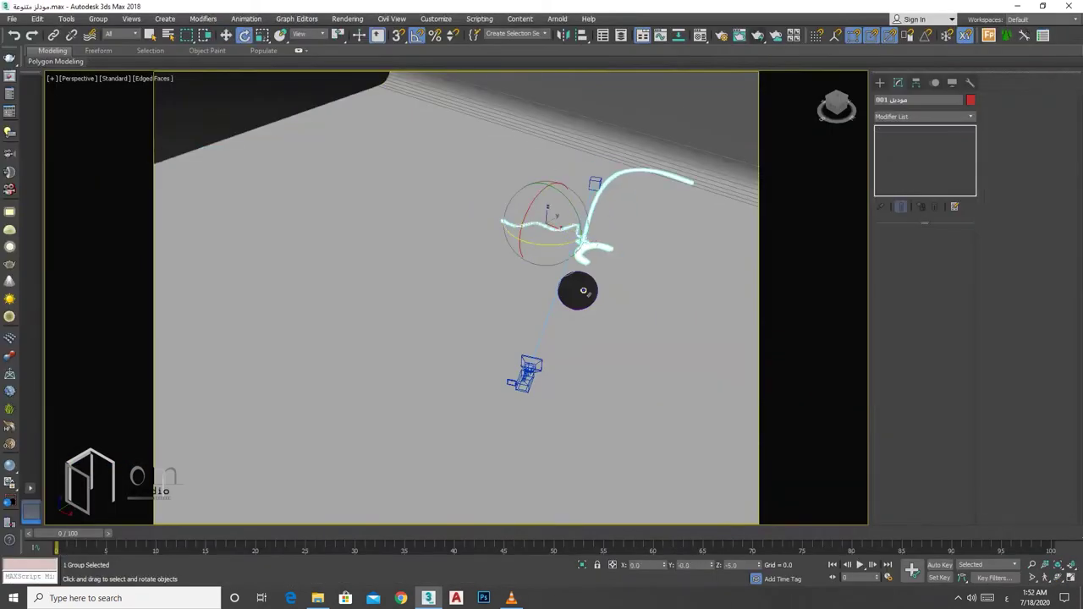
Step: Move the floor lamp behind the tilted table and shift the cup across the tabletop
{"action": "key", "text": "c"}
{"action": "left_click_drag", "start_coordinate": [325, 432], "coordinate": [535, 433]}
{"action": "left_click", "coordinate": [586, 355]}
{"action": "left_click_drag", "start_coordinate": [584, 354], "coordinate": [645, 353]}
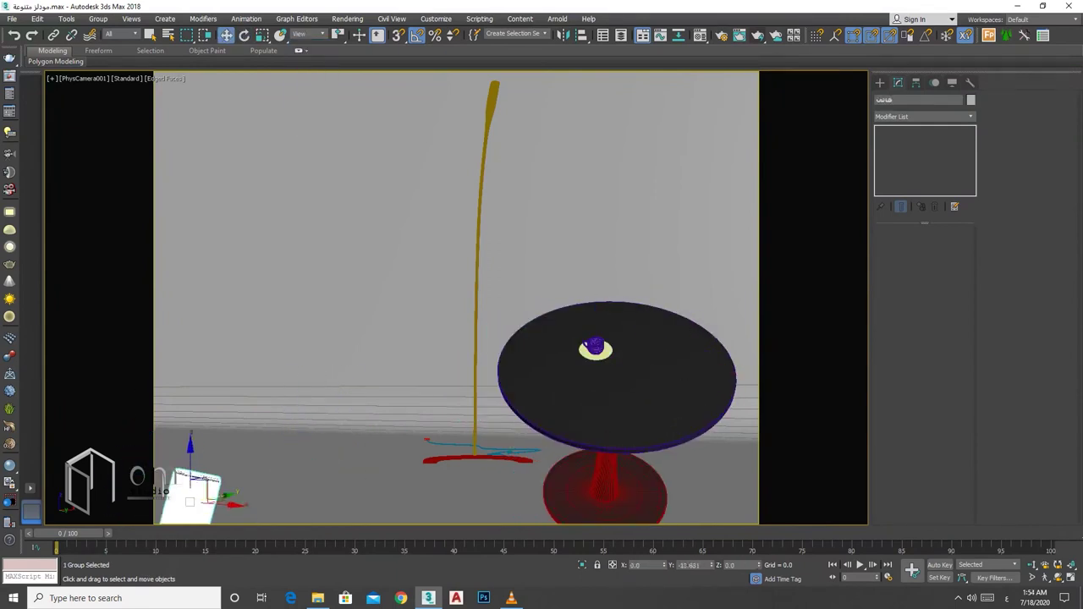
Step: Float the phone in the air beside the lamp and rotate it upright so its screen faces the camera
{"action": "left_click_drag", "start_coordinate": [258, 366], "coordinate": [300, 360]}
{"action": "key", "text": "e"}
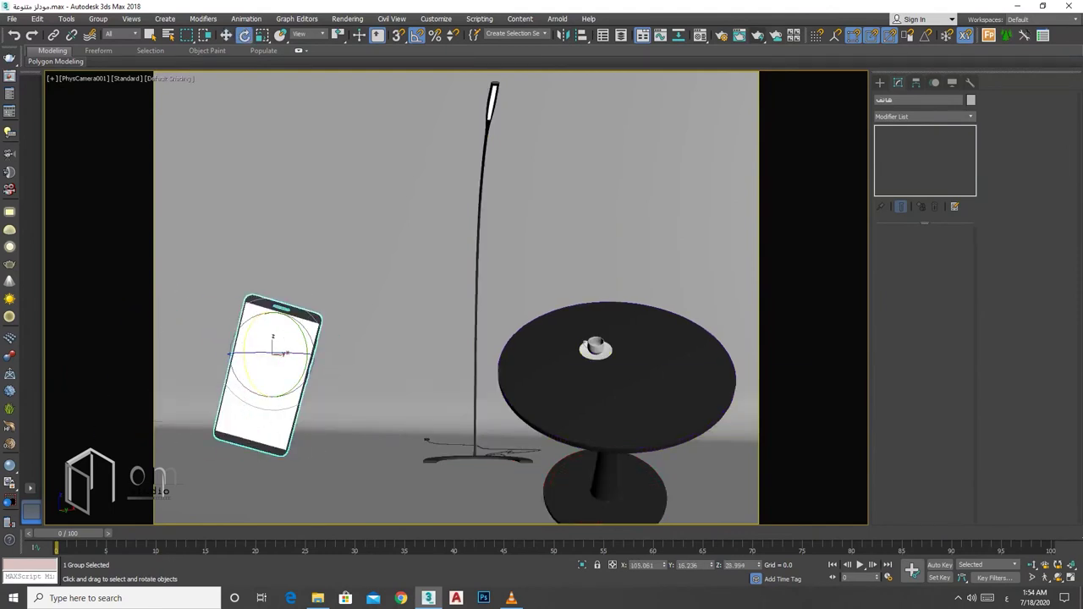
{"action": "left_click_drag", "start_coordinate": [280, 347], "coordinate": [293, 311]}
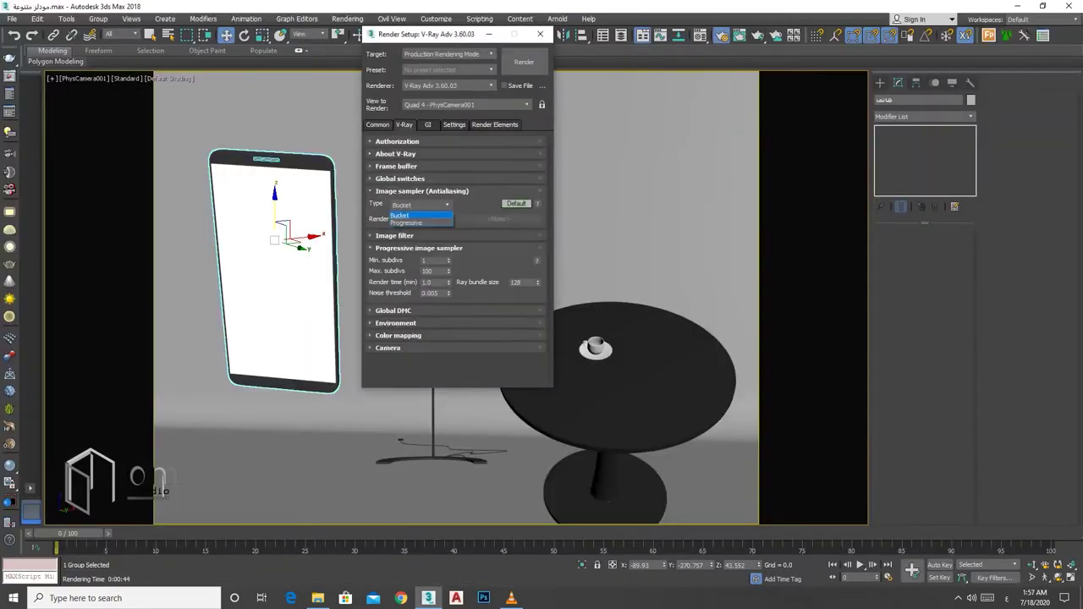
Step: Set the V-Ray image sampler type to Progressive and render the camera view
{"action": "left_click", "coordinate": [406, 223]}
{"action": "left_click", "coordinate": [540, 34]}
{"action": "left_click", "coordinate": [757, 35]}
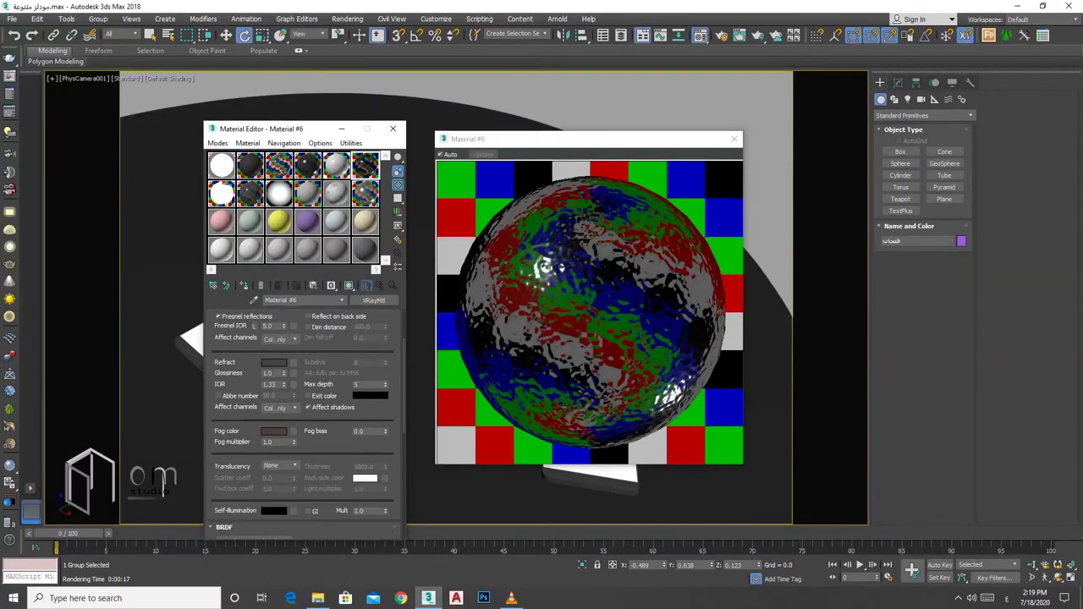
Step: Open the refraction colour of Material #6 for editing
{"action": "scroll", "coordinate": [305, 423], "scroll_direction": "up", "scroll_amount": 2}
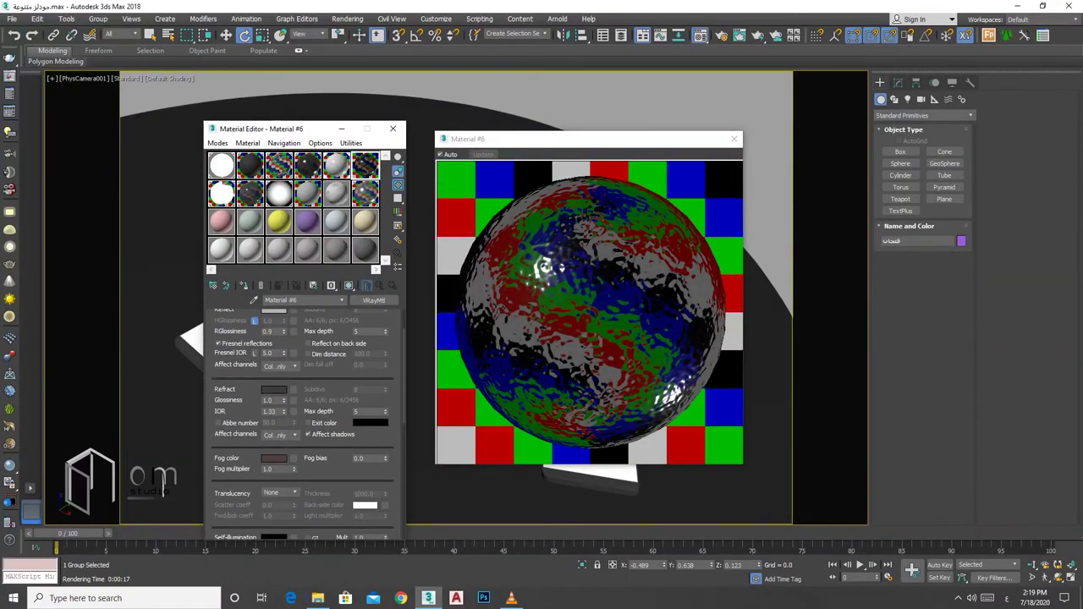
{"action": "left_click", "coordinate": [273, 388]}
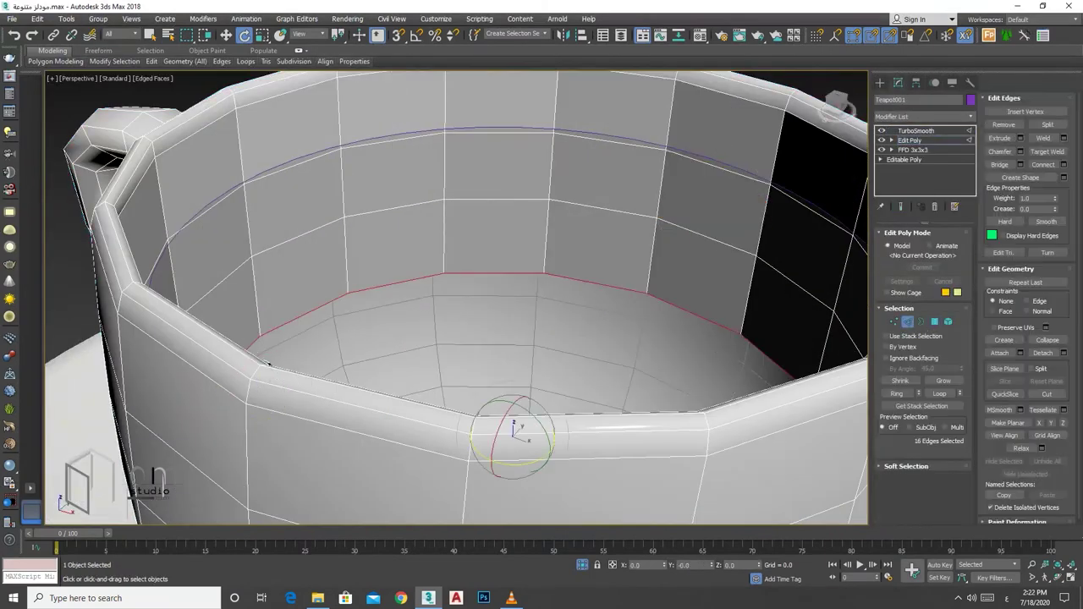
Step: Scale the cup's inner edge loop in toward the centre of its floor, working from the top view
{"action": "key", "text": "t"}
{"action": "middle_click_drag", "start_coordinate": [457, 296], "coordinate": [474, 237], "text": "alt"}
{"action": "key", "text": "r"}
{"action": "key", "text": "w"}
{"action": "scroll", "coordinate": [457, 338], "scroll_direction": "up", "scroll_amount": 3}
{"action": "key", "text": "t"}
{"action": "scroll", "coordinate": [516, 351], "scroll_direction": "up", "scroll_amount": 3}
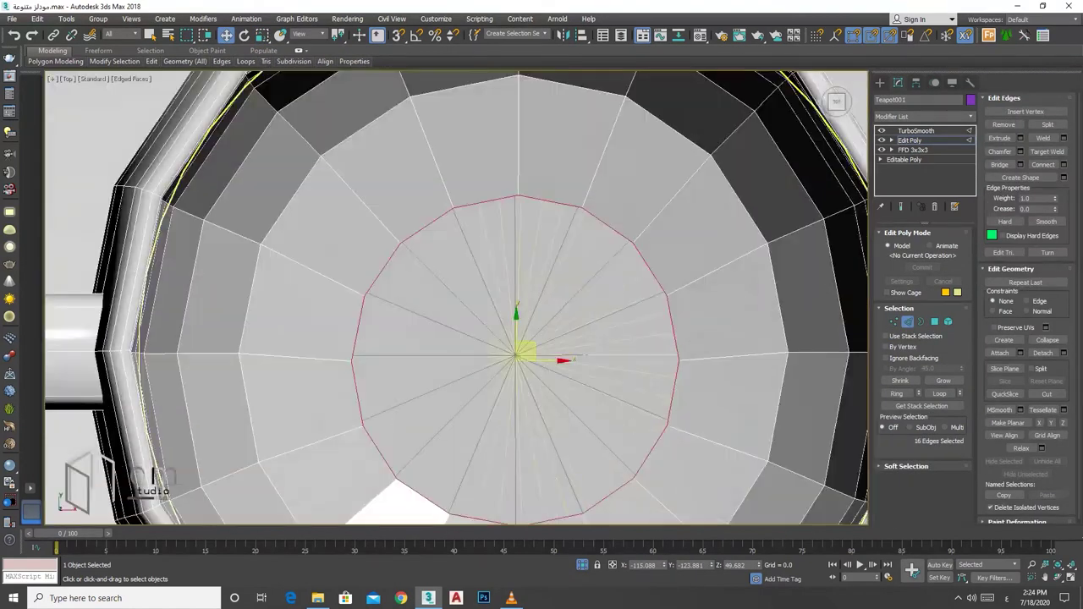
Step: Switch the cup to vertex editing and select the vertex at the centre of its inner floor
{"action": "key", "text": "1"}
{"action": "key", "text": "ctrl+shift+w"}
{"action": "key", "text": "shift+z"}
{"action": "key", "text": "shift+z"}
{"action": "key", "text": "shift+z"}
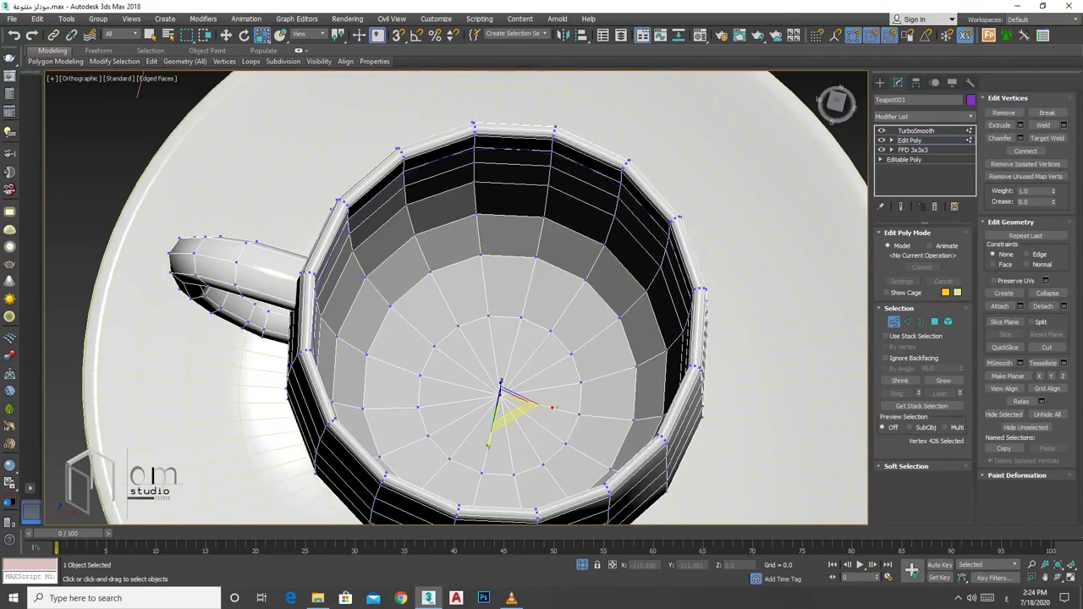
Step: Select the polygons lining the inside of the cup, covering its inner walls and floor
{"action": "key", "text": "4"}
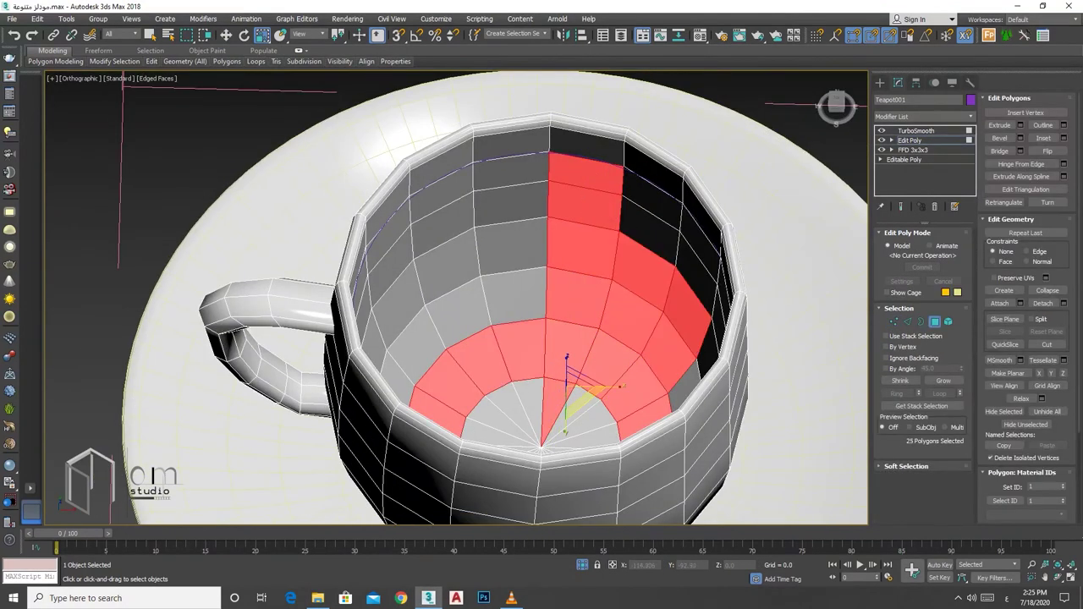
{"action": "scroll", "coordinate": [457, 296], "scroll_direction": "down", "scroll_amount": 3}
{"action": "scroll", "coordinate": [457, 296], "scroll_direction": "up", "scroll_amount": 4}
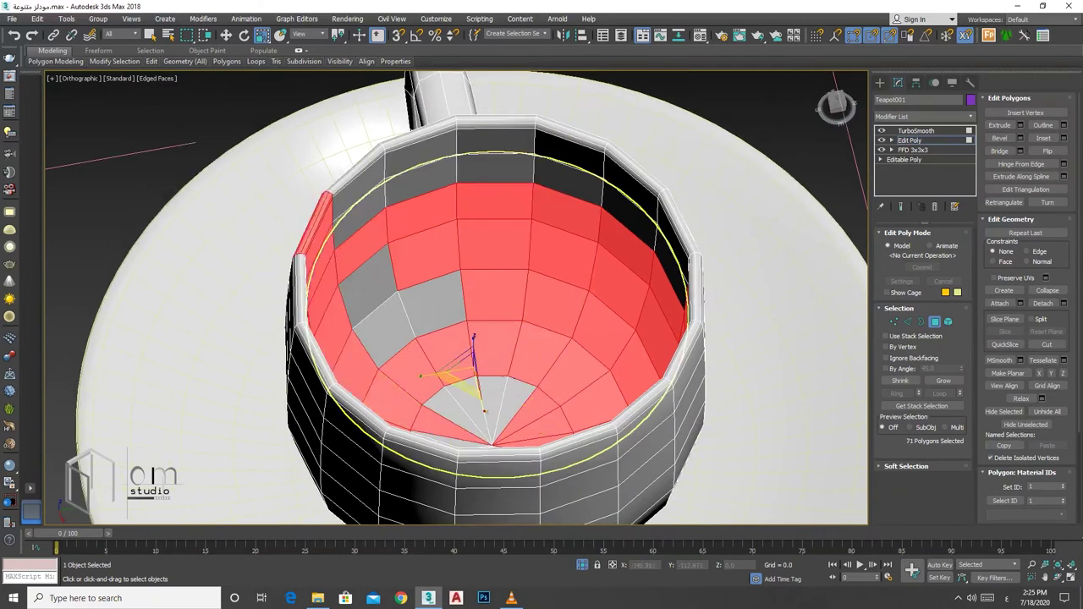
{"action": "middle_click_drag", "start_coordinate": [457, 296], "coordinate": [457, 212], "text": "alt"}
{"action": "middle_click_drag", "start_coordinate": [457, 296], "coordinate": [457, 373], "text": "alt"}
{"action": "scroll", "coordinate": [457, 296], "scroll_direction": "down", "scroll_amount": 2}
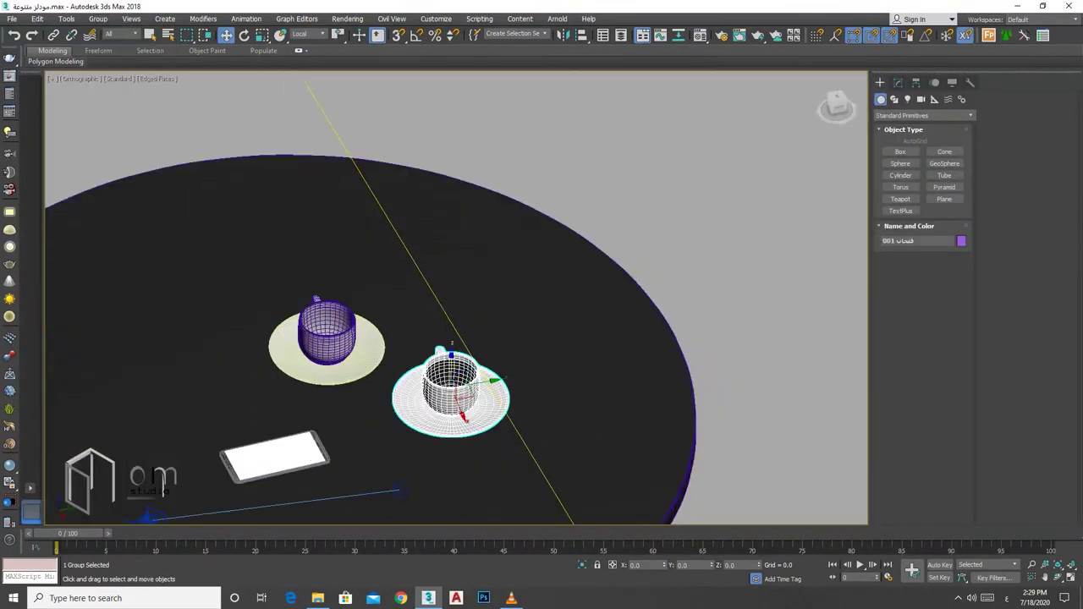
Step: Render the camera view with the copied cup and saucer and examine the result up close
{"action": "key", "text": "c"}
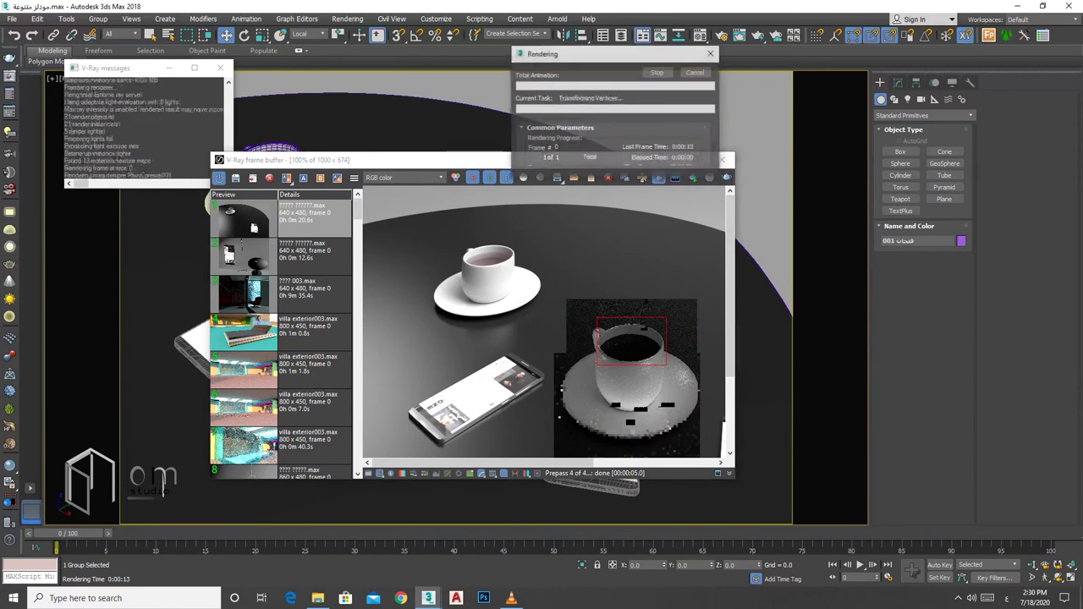
{"action": "scroll", "coordinate": [542, 322], "scroll_direction": "up", "scroll_amount": 2}
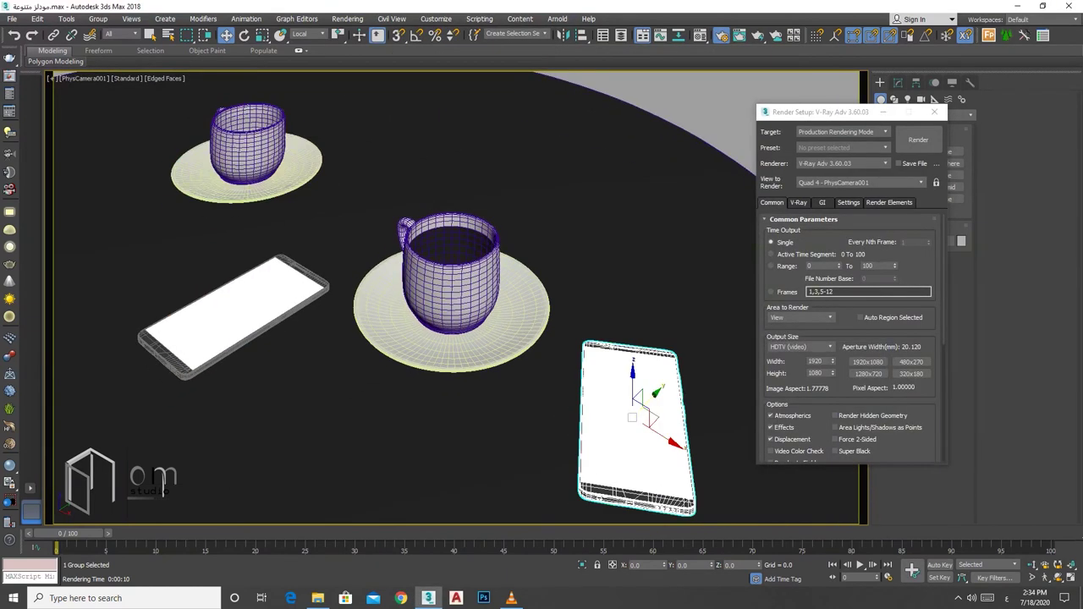
Step: Shift the phone nearest the camera sideways, rotate it about 7 degrees around Z, and close the render setup
{"action": "left_click_drag", "start_coordinate": [642, 415], "coordinate": [657, 414]}
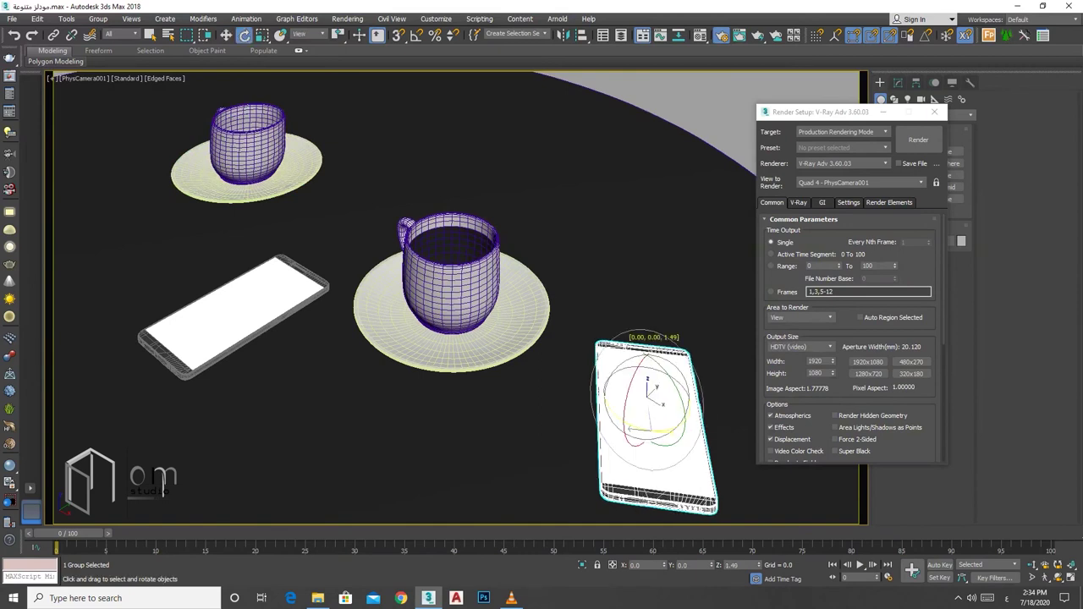
{"action": "left_click", "coordinate": [934, 111]}
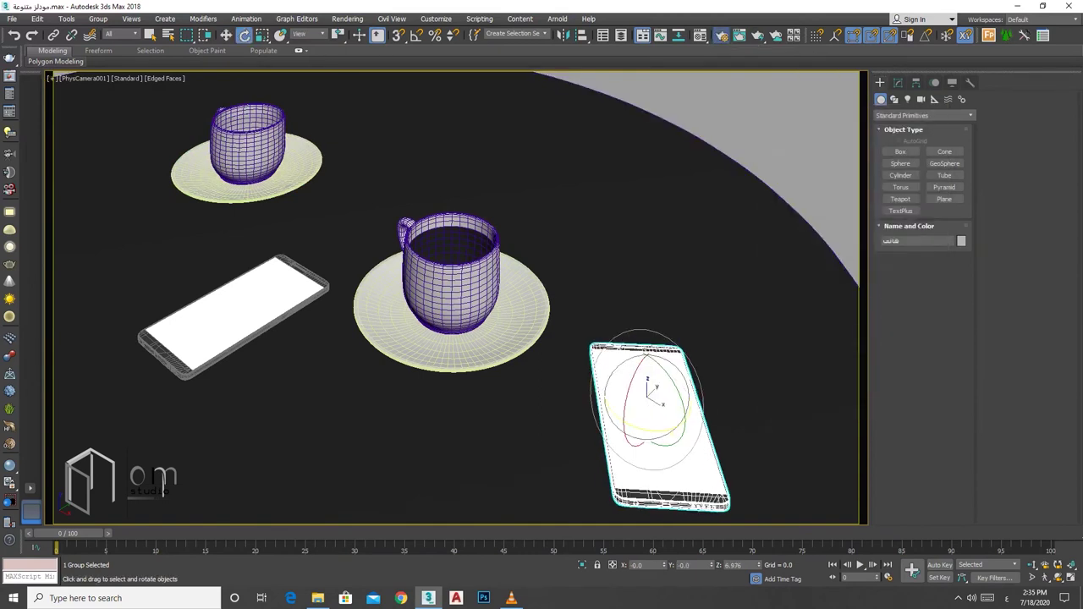